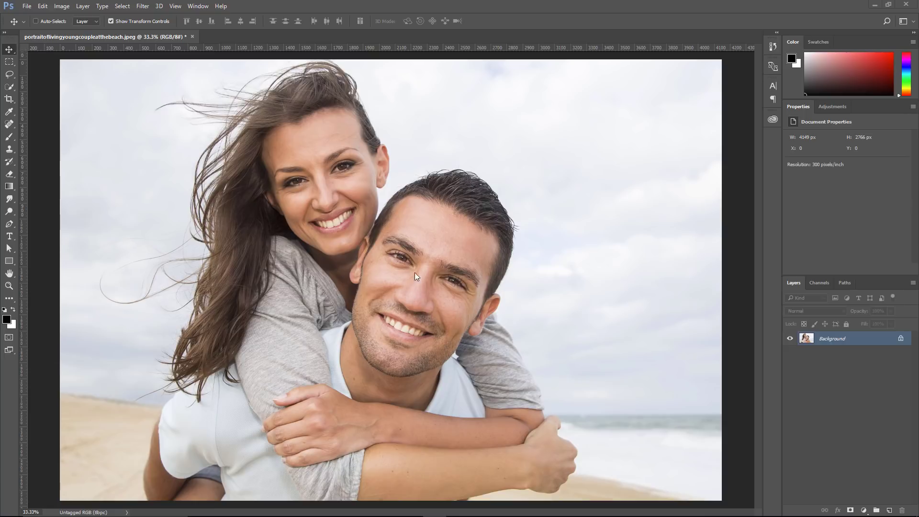
Load the composite's luminosity as a selection and add a Curves adjustment layer masked by it
key("ctrl+alt+2")
left_click(863, 510)
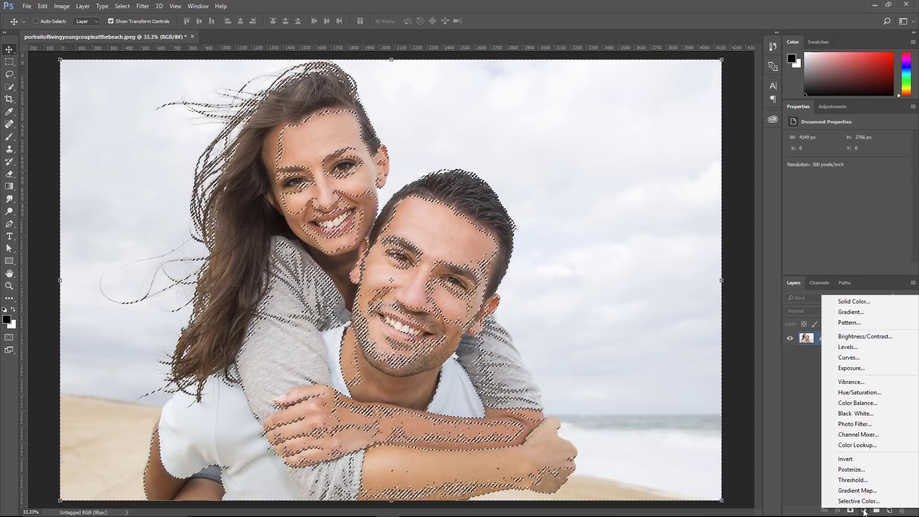
left_click(856, 358)
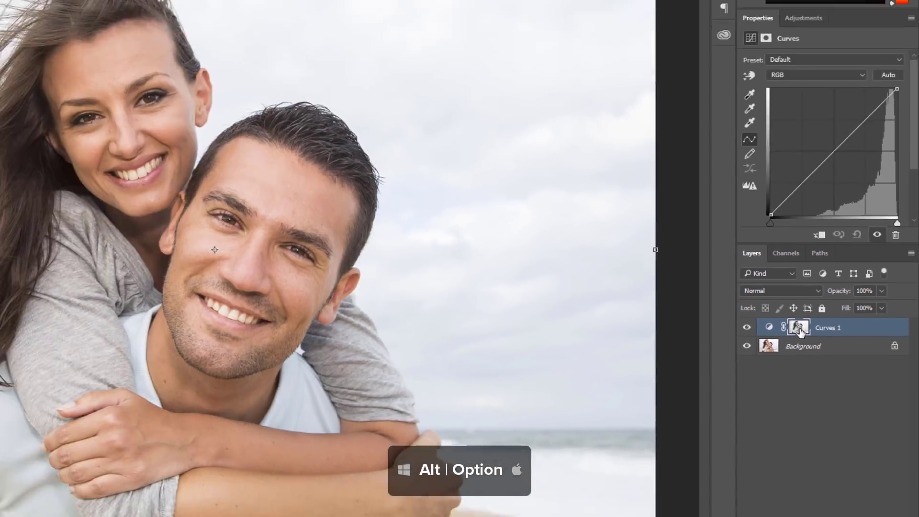
View the Curves 1 layer mask on its own and return to the color image
left_click(662, 279, "alt")
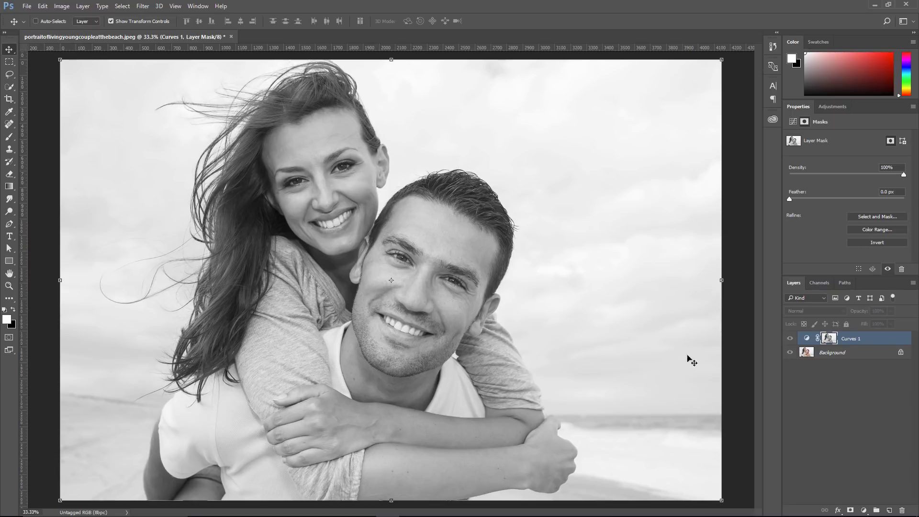
left_click(829, 338, "alt")
left_click(829, 338, "alt")
left_click(830, 341, "alt")
Try darkening the bright areas by pulling the Curves 1 curve strongly down, and remove the added curve point
left_click(806, 338)
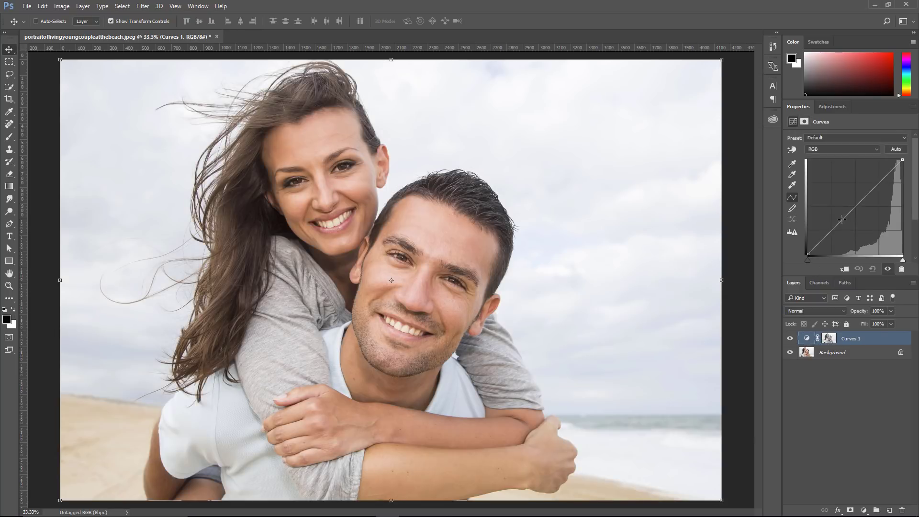
left_click_drag(839, 224, 878, 251)
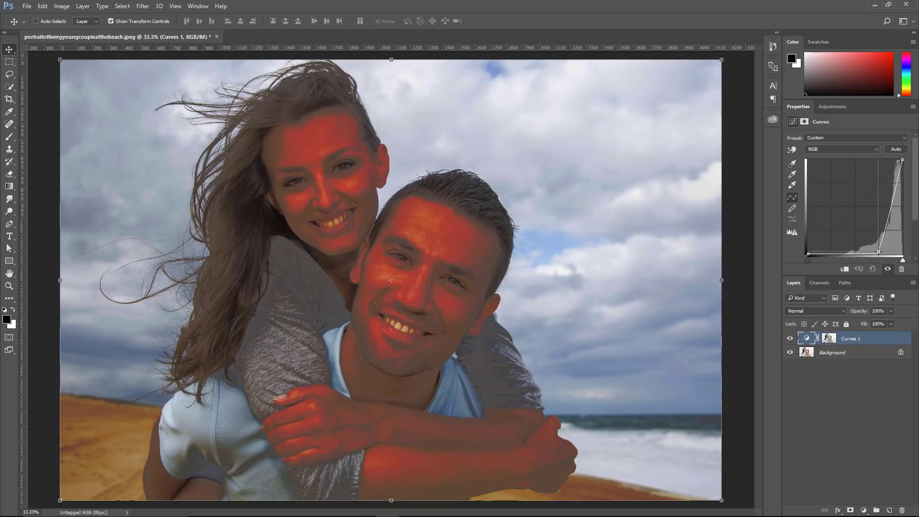
left_click_drag(878, 252, 873, 285)
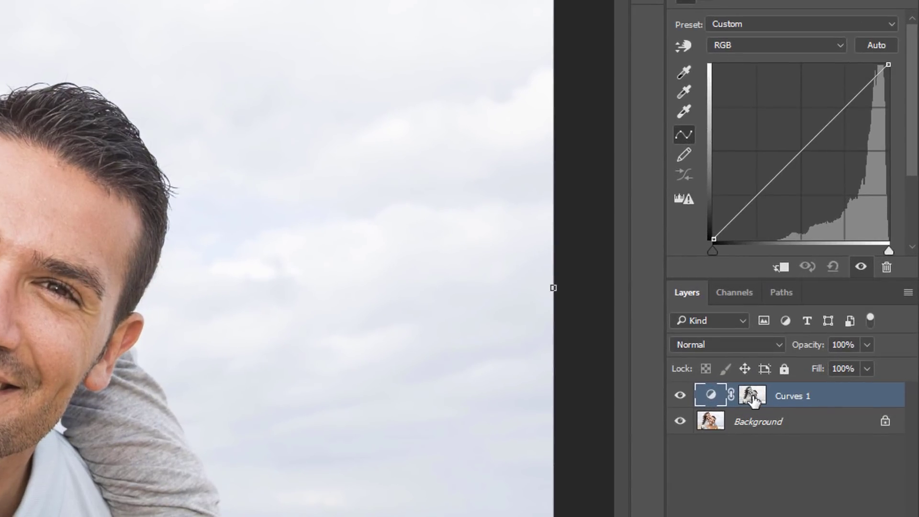
Invert the Curves 1 layer mask and inspect the inverted mask on its own
left_click(753, 400)
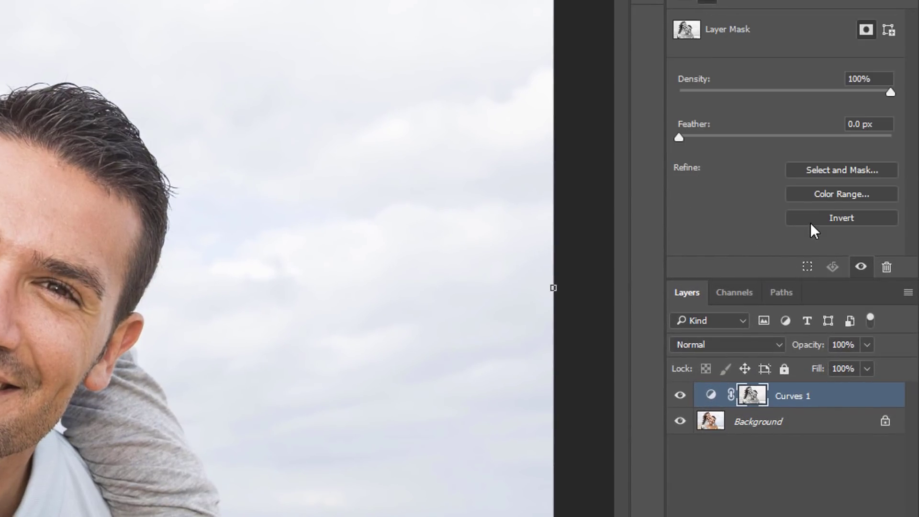
left_click(822, 217)
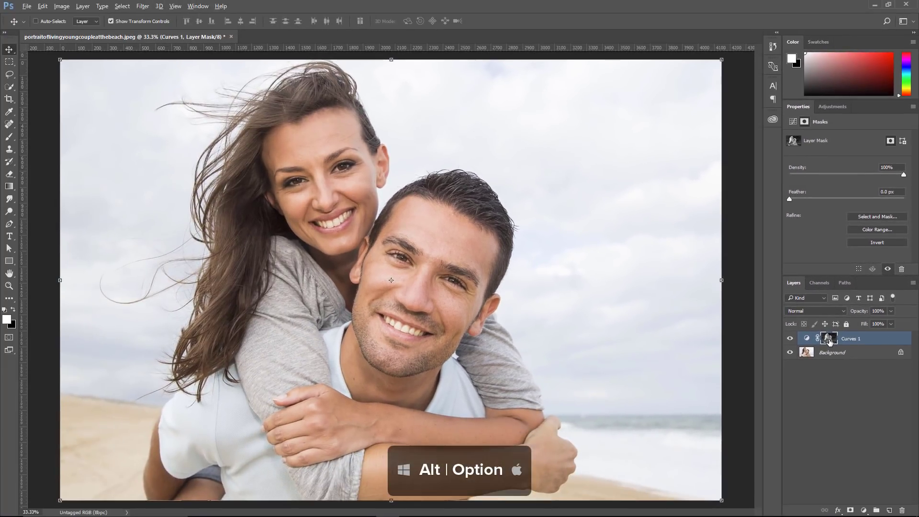
left_click(829, 339, "alt")
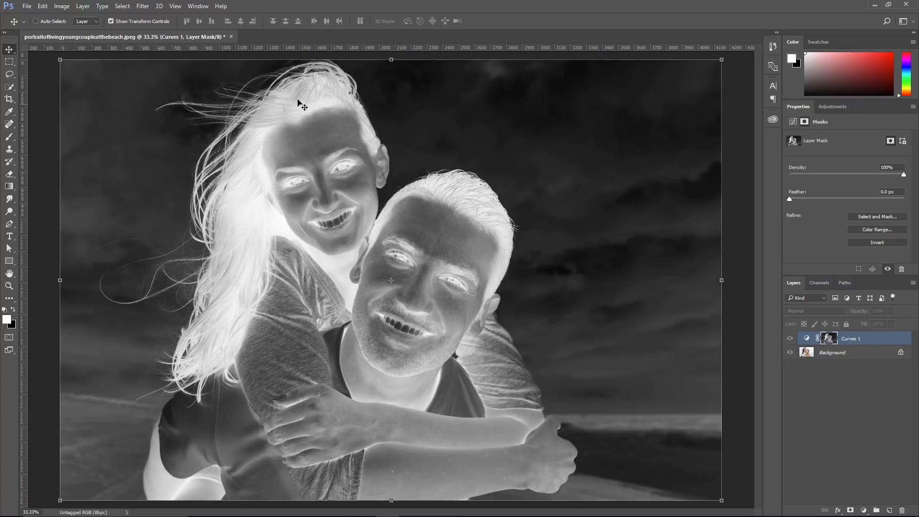
left_click(829, 340, "alt")
Darken the shadows by pulling the middle of the Curves 1 curve down, and hide and deselect the layer
left_click(806, 339)
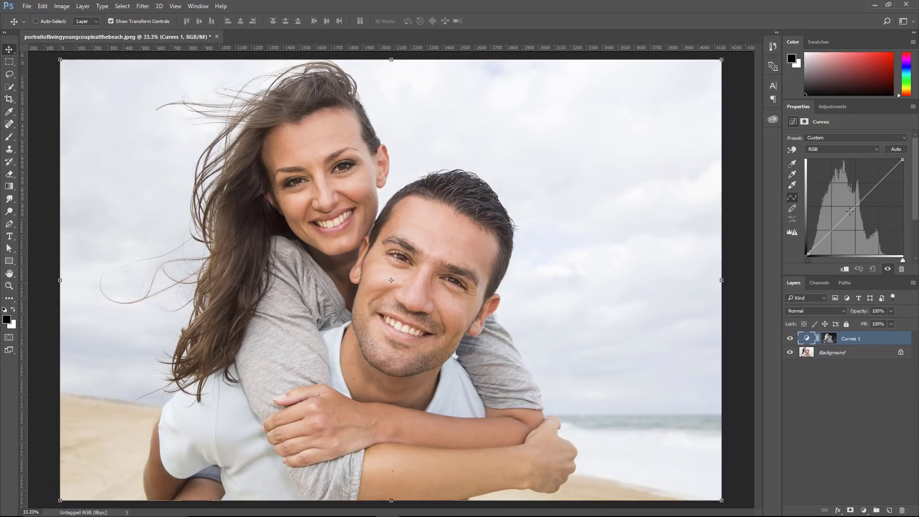
left_click_drag(848, 214, 852, 241)
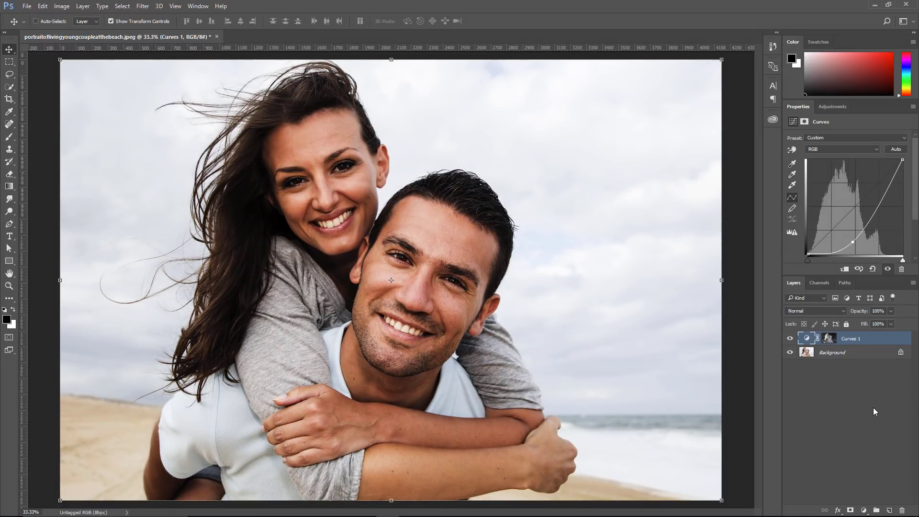
left_click(789, 338)
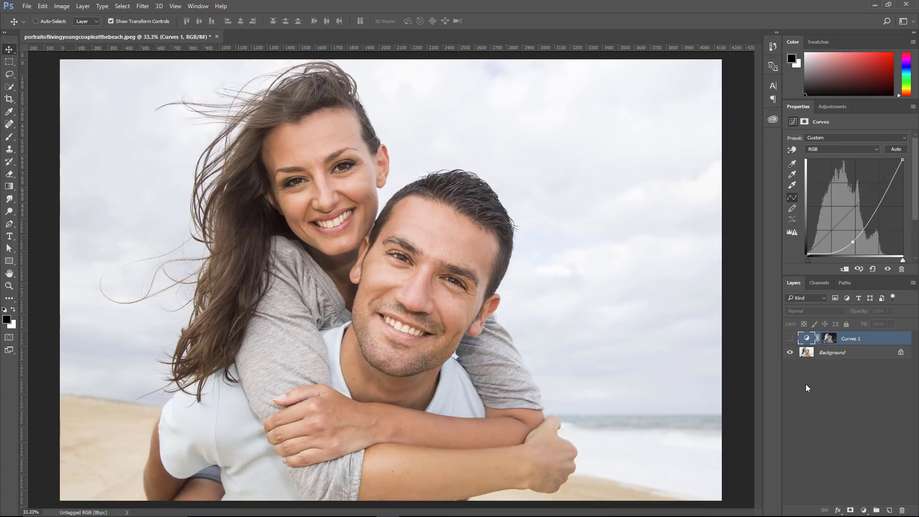
left_click(805, 384)
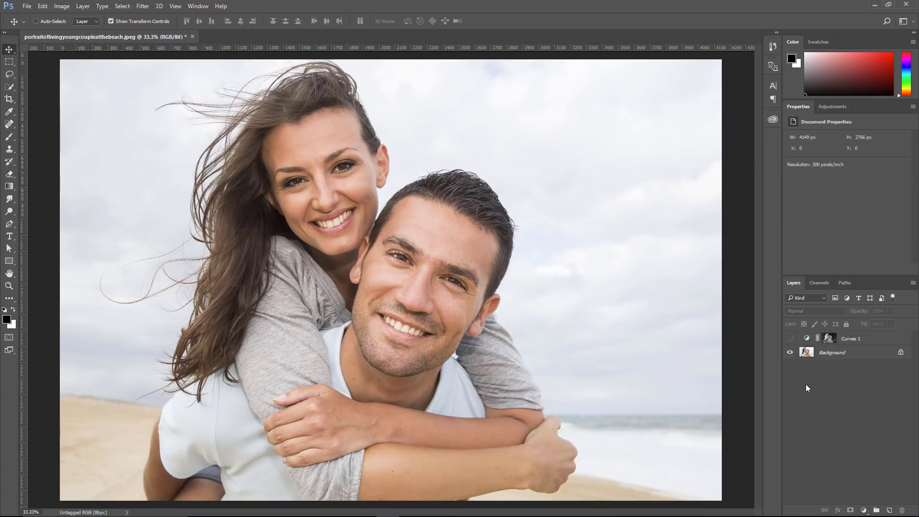
View the Red, Green and Blue channels of the photo one at a time
left_click(822, 282)
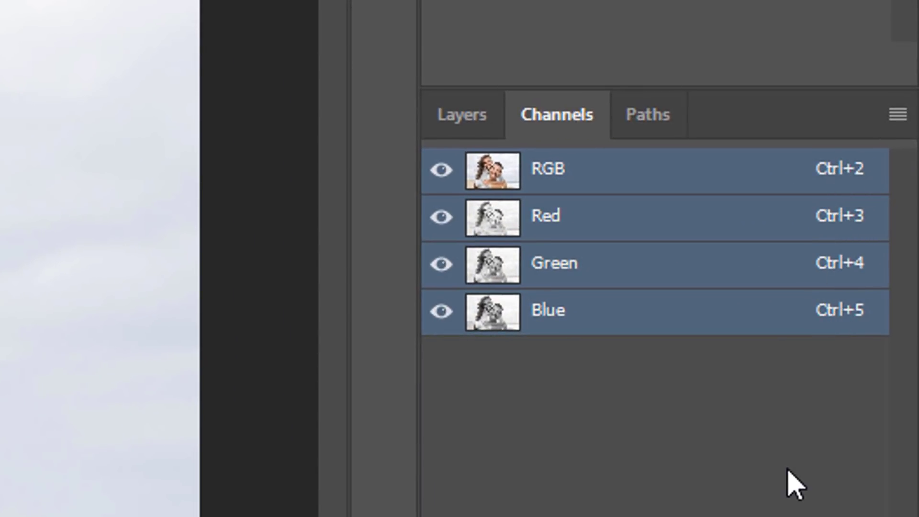
key("ctrl+3")
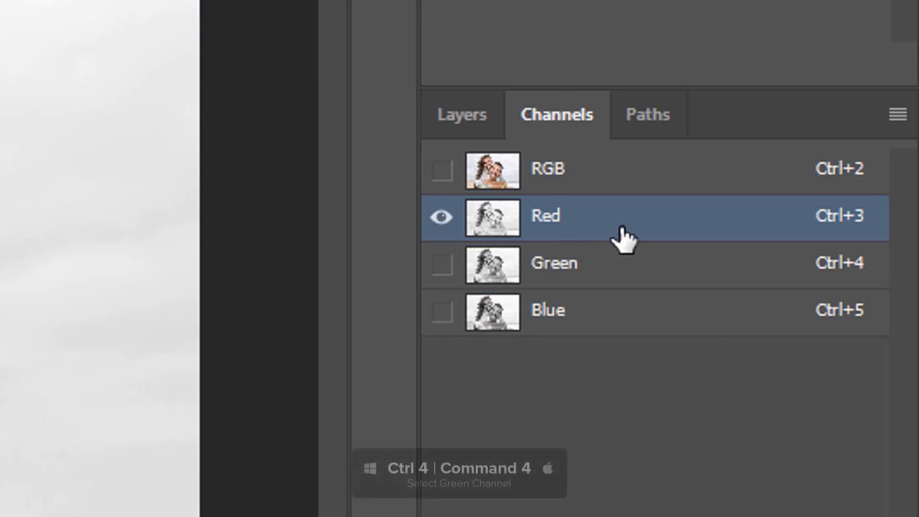
key("ctrl+4")
left_click_drag(615, 258, 612, 273)
key("ctrl+5")
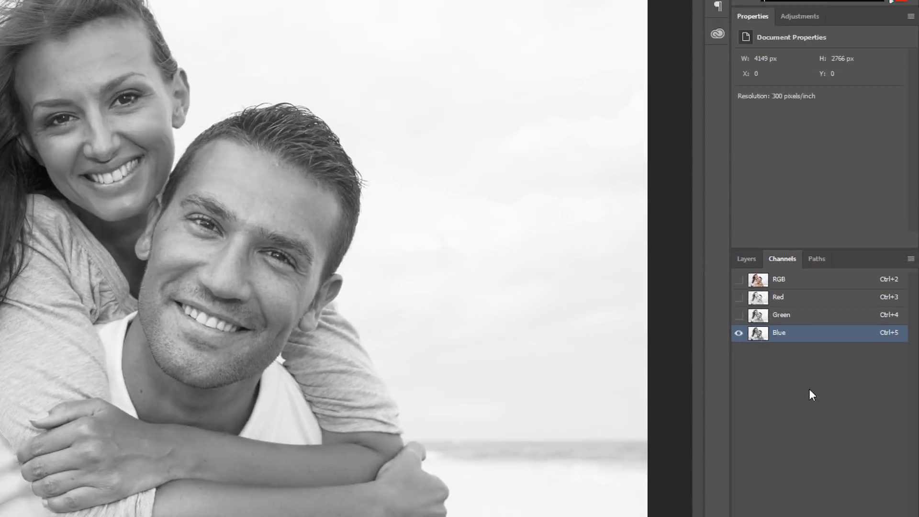
Load the Blue channel's luminosity as a selection and return to the RGB composite view
key("ctrl+alt+5")
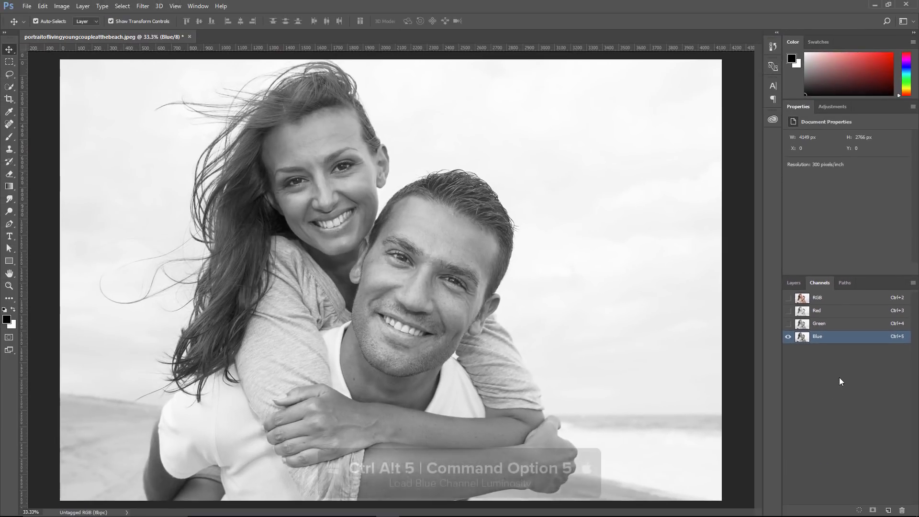
key("ctrl+alt+5")
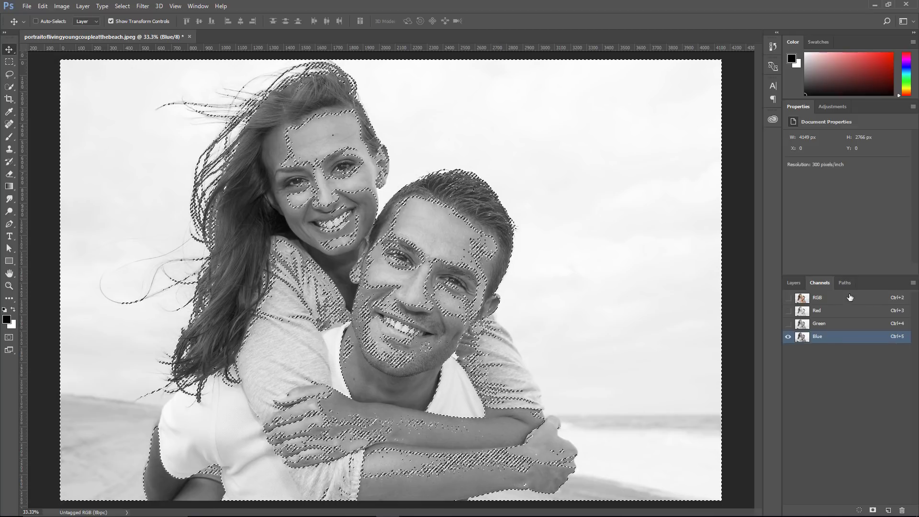
left_click(818, 302)
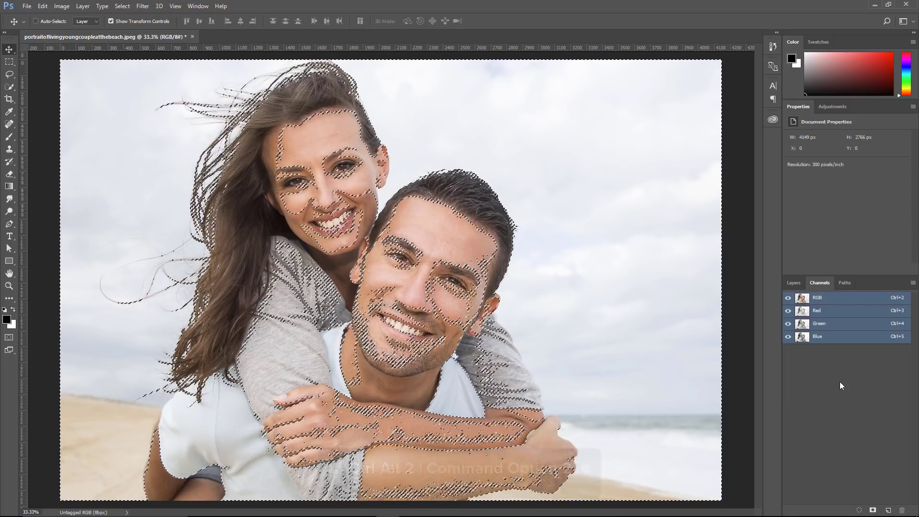
Clear the active selection and load the RGB composite's luminosity as a selection from its channel thumbnail
key("ctrl+d")
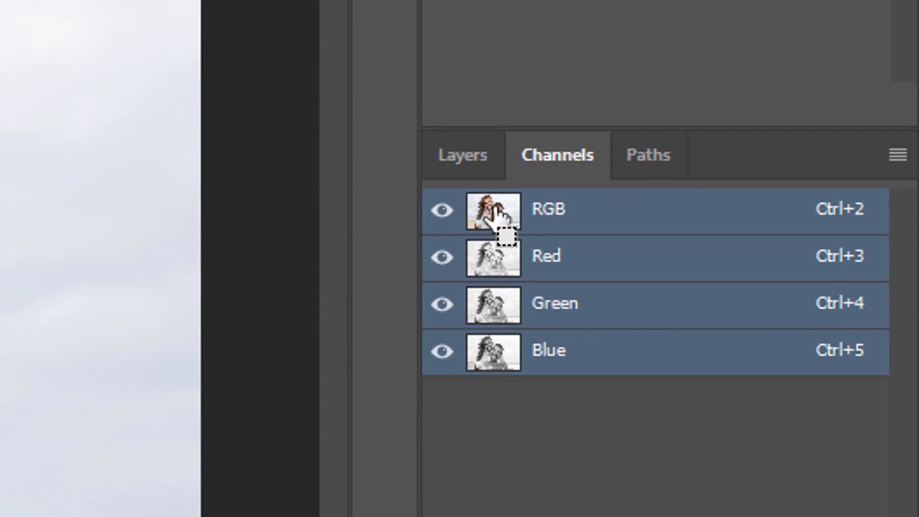
left_click(494, 210, "ctrl")
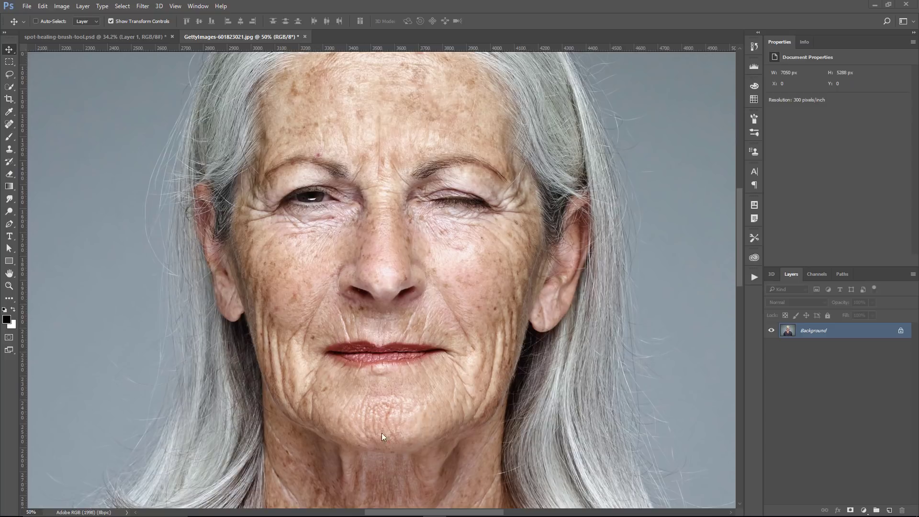
On a new layer above the woman's portrait, heal the chin wrinkles with the Spot Healing Brush enlarged to 50
left_click(9, 127)
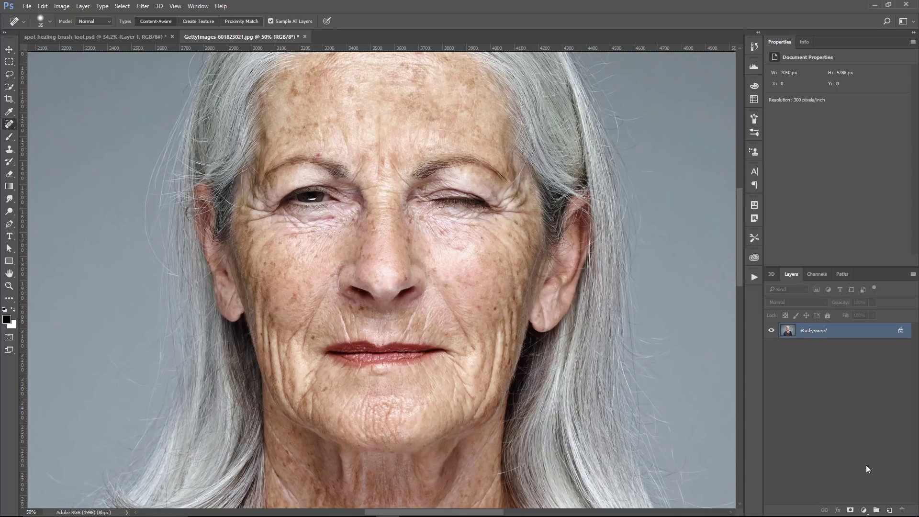
left_click(889, 509)
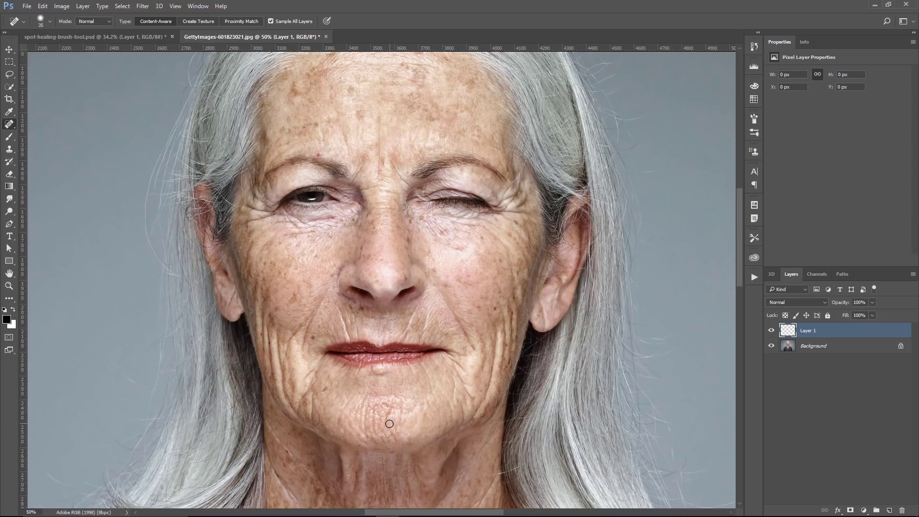
key("bracketright")
key("bracketright")
key("bracketright")
mouse_move(389, 423)
left_mouse_down()
mouse_move(385, 399)
mouse_move(387, 416)
mouse_move(359, 423)
mouse_move(389, 395)
left_mouse_up()
mouse_move(353, 420)
left_mouse_down()
mouse_move(399, 406)
mouse_move(396, 420)
mouse_move(368, 420)
mouse_move(390, 428)
mouse_move(424, 408)
mouse_move(356, 428)
left_mouse_up()
Compare the chin at 200% zoom with and without the Layer 1 retouch
key("z")
left_click(388, 425)
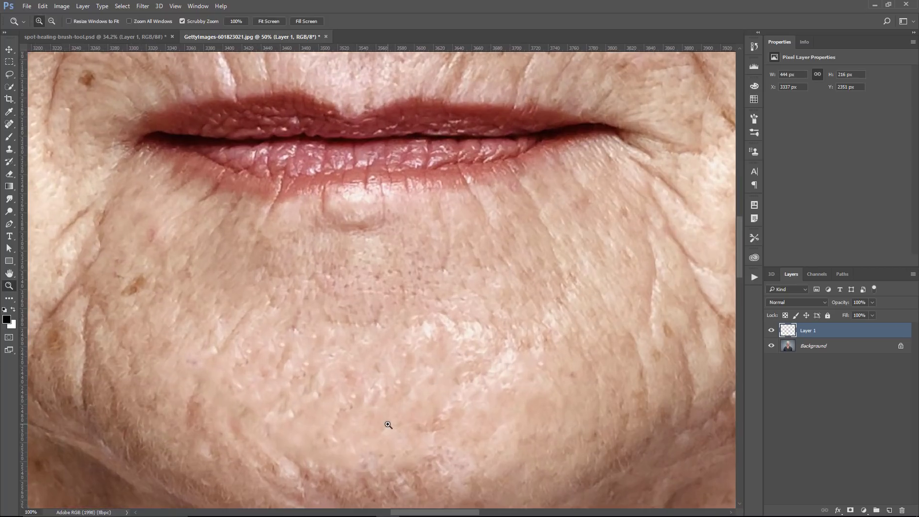
left_click(771, 331)
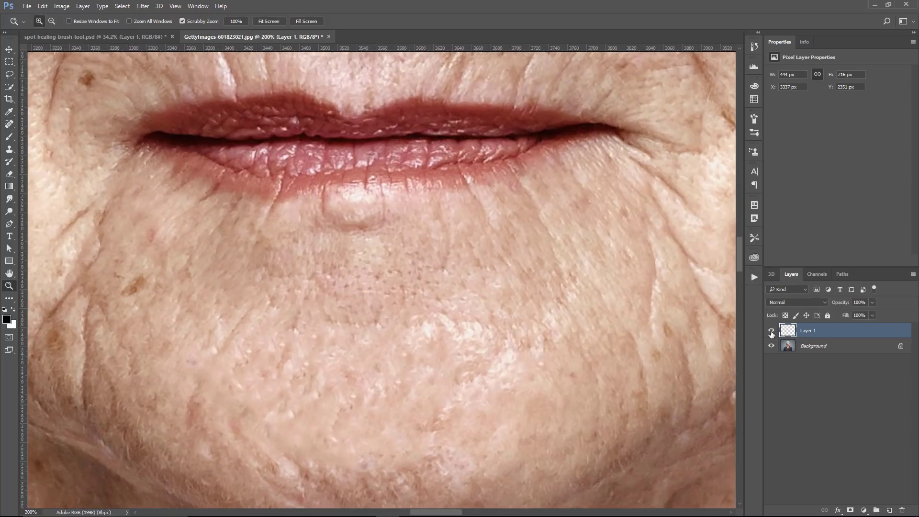
left_click(771, 331)
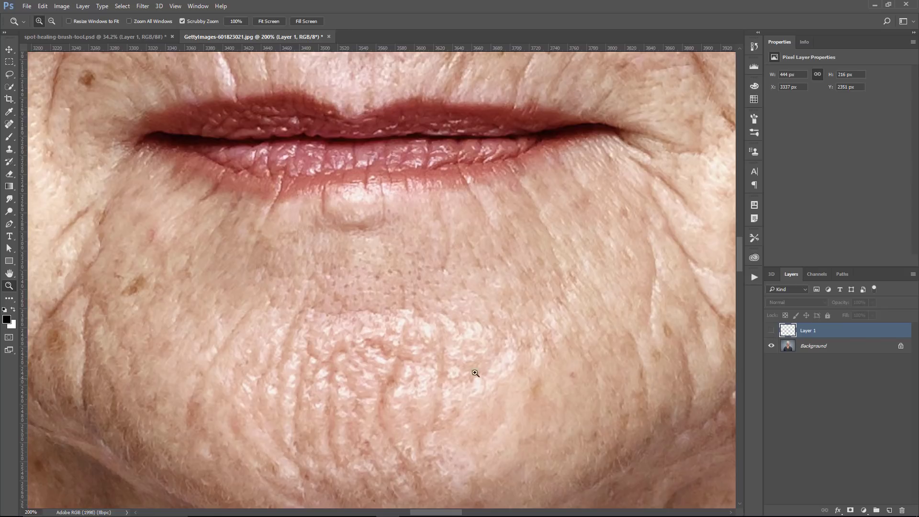
left_click(771, 331)
left_click(771, 331)
left_click(770, 330)
left_click(770, 331)
Delete the hidden layer that holds the chin retouch
left_click(437, 335, "alt")
left_click(437, 334, "alt")
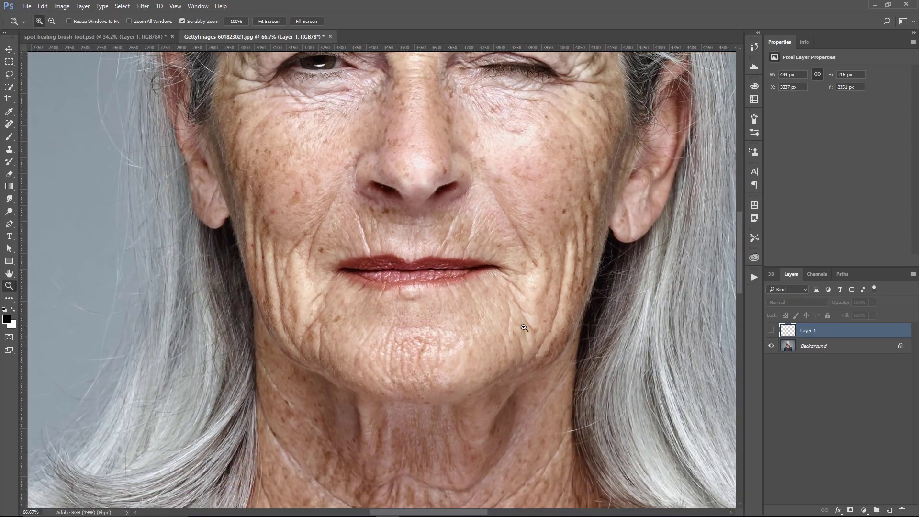
key("BackSpace")
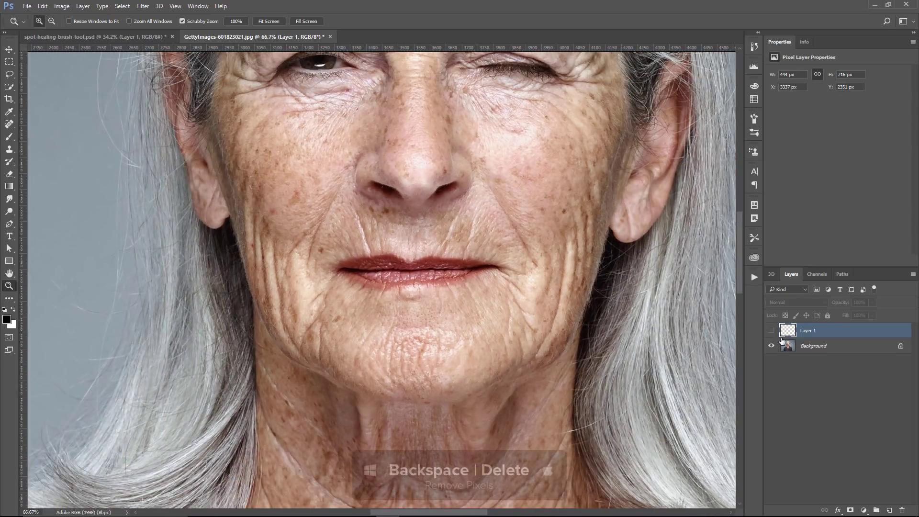
Add a new empty layer and set the Spot Healing Brush's blend mode to Lighten
left_click(888, 510)
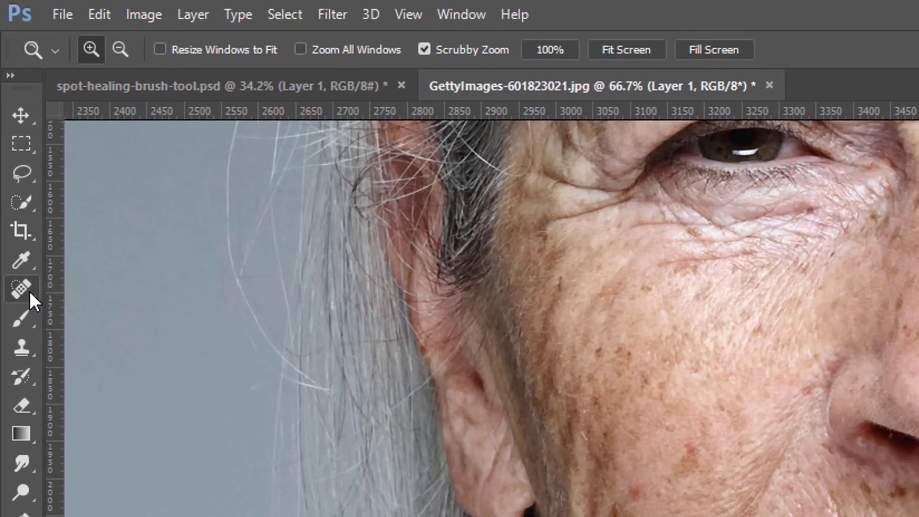
left_click(16, 162)
left_click(86, 289)
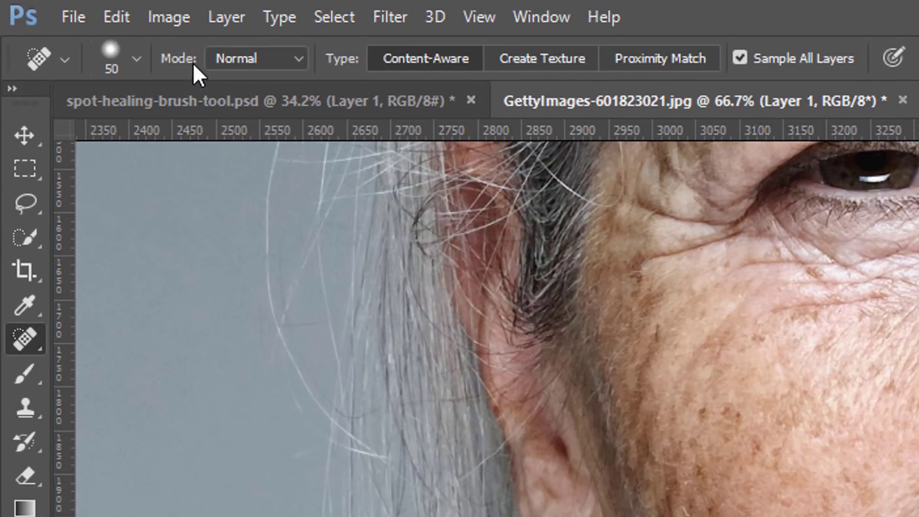
left_click(245, 59)
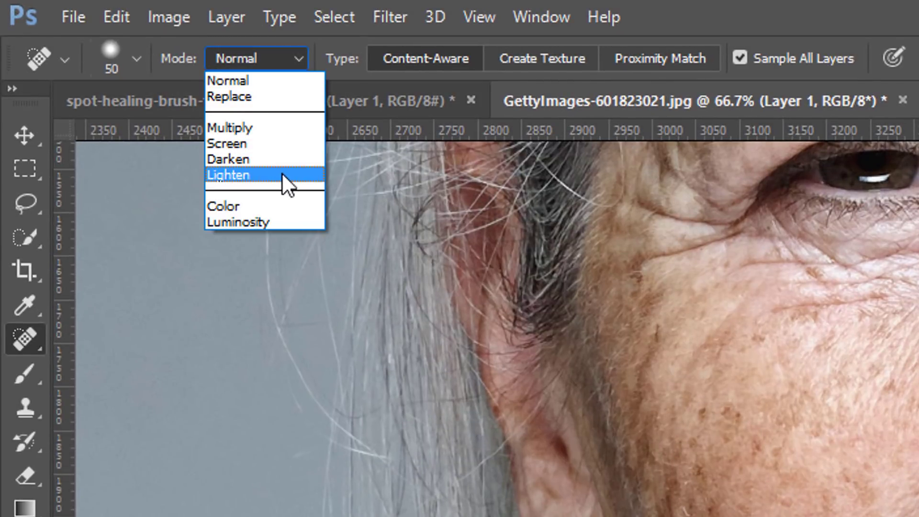
left_click(283, 173)
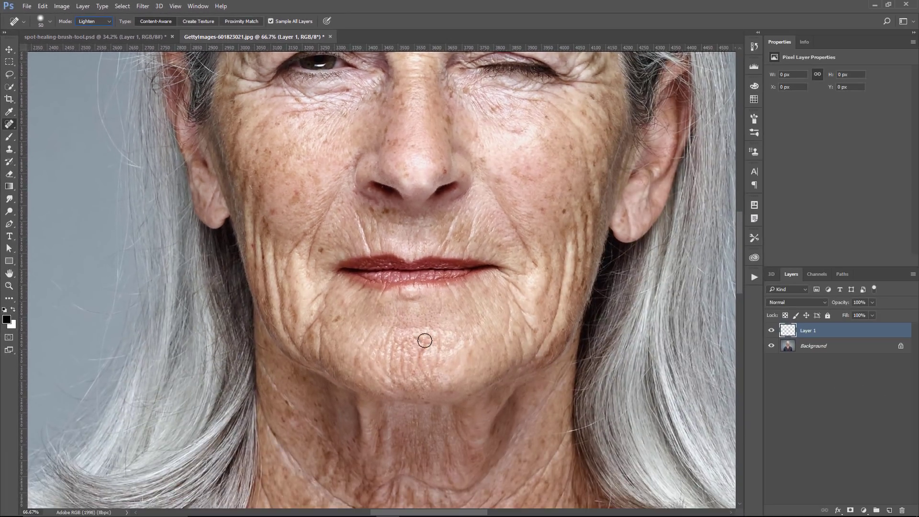
Heal the dark wrinkles across the woman's chin on the new layer with short Spot Healing Brush strokes
left_click(424, 341)
left_click(419, 365)
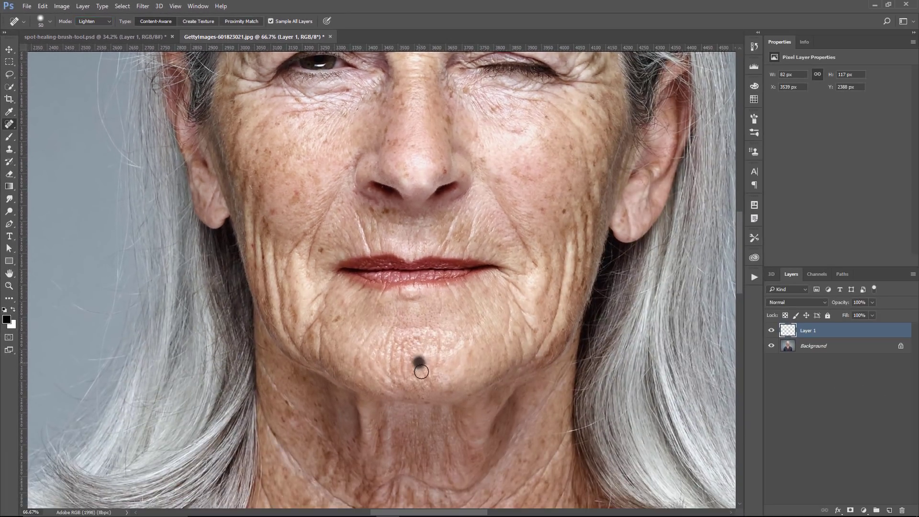
left_click(432, 382)
left_click(426, 363)
mouse_move(440, 365)
left_mouse_down()
mouse_move(435, 339)
mouse_move(401, 341)
mouse_move(411, 354)
mouse_move(412, 369)
mouse_move(402, 357)
mouse_move(395, 376)
left_mouse_up()
left_click(419, 347)
left_click(393, 368)
left_click(385, 340)
left_click(379, 342)
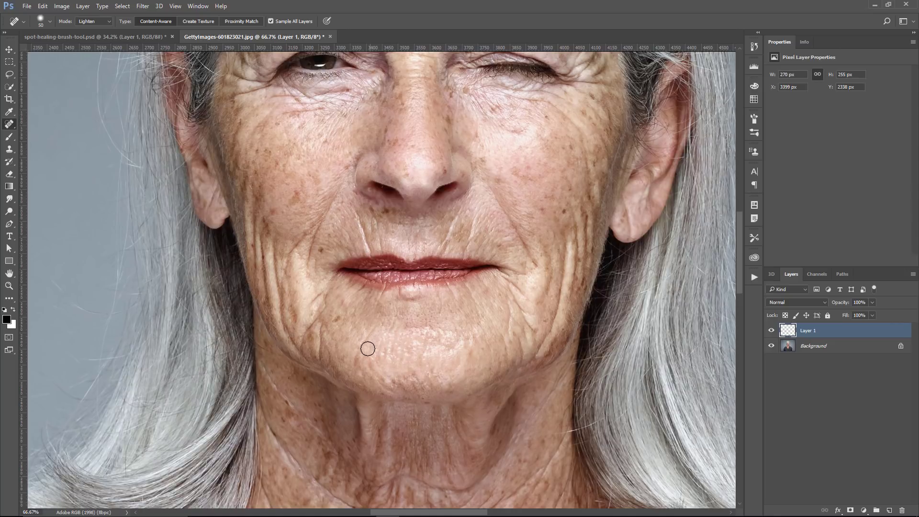
left_click(364, 349)
left_click(420, 349)
left_click_drag(359, 359, 359, 367)
mouse_move(381, 371)
left_mouse_down()
mouse_move(408, 381)
mouse_move(385, 376)
left_mouse_up()
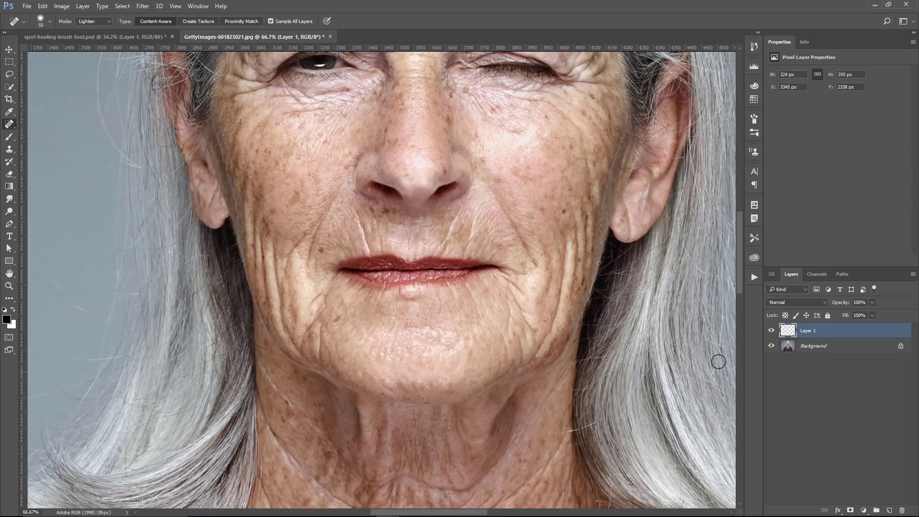
Lower Layer 1's opacity to 70% and compare the chin with and without the layer
left_click(770, 330)
left_click(770, 331)
left_click_drag(842, 305, 837, 308)
left_click(771, 331)
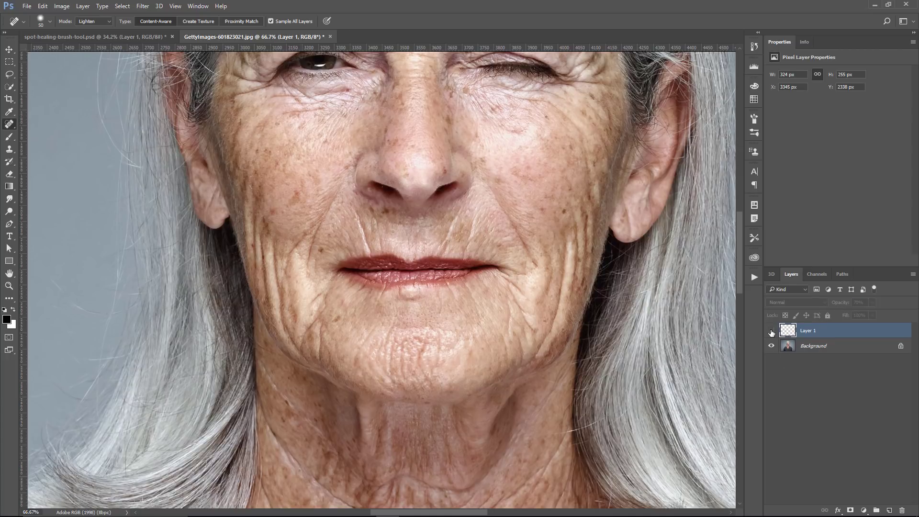
left_click(771, 330)
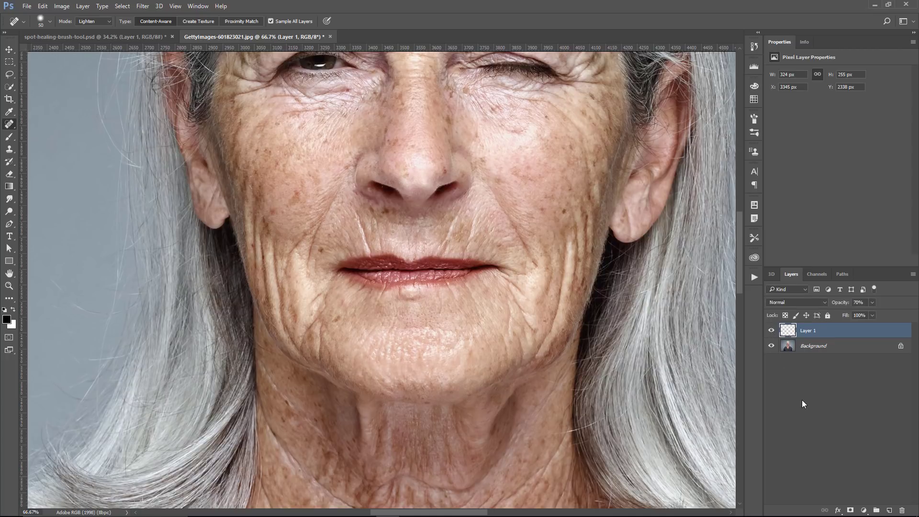
Heal the dark folds beside the mouth and the smile lines on both cheeks with the Spot Healing Brush in Lighten mode
mouse_move(327, 295)
left_mouse_down()
mouse_move(312, 306)
mouse_move(302, 354)
left_mouse_up()
mouse_move(315, 268)
left_mouse_down()
mouse_move(309, 249)
mouse_move(331, 207)
mouse_move(283, 277)
left_mouse_up()
mouse_move(499, 200)
left_mouse_down()
mouse_move(532, 258)
mouse_move(517, 306)
mouse_move(529, 336)
mouse_move(519, 360)
left_mouse_up()
left_click_drag(351, 208, 366, 250)
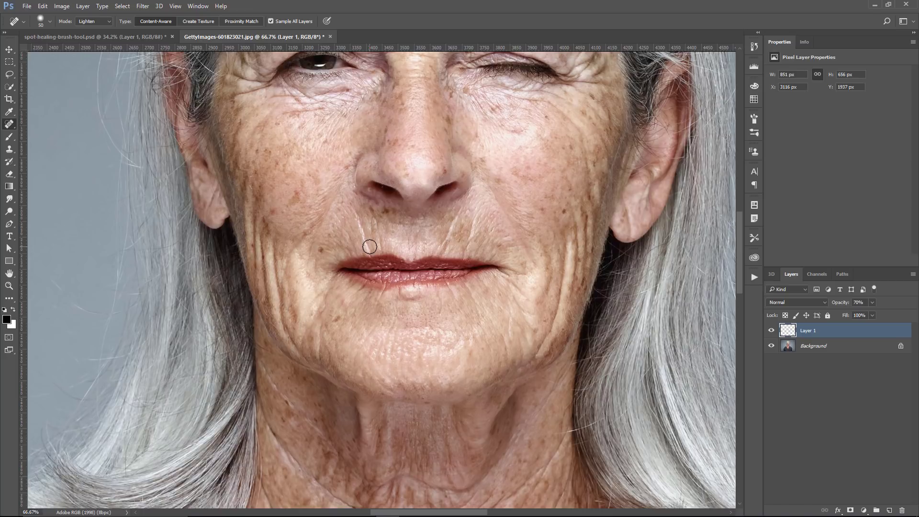
left_click_drag(357, 213, 378, 256)
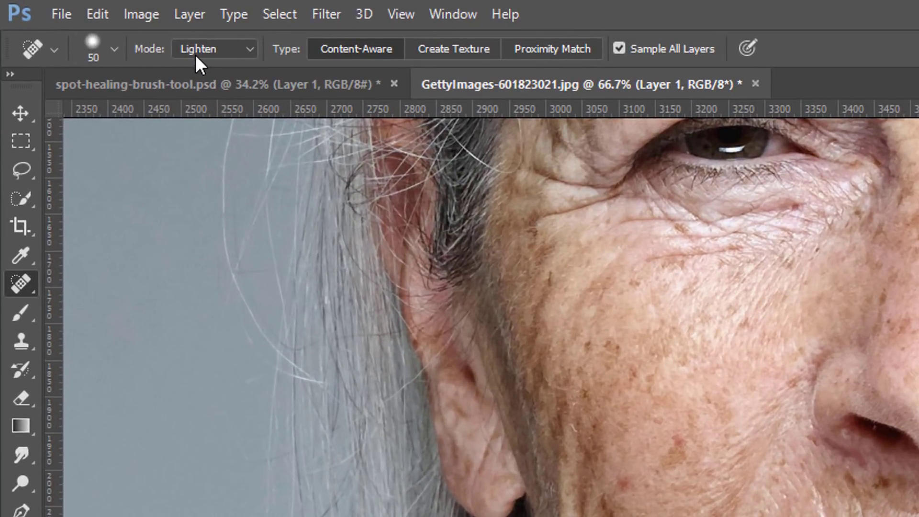
Set the Spot Healing Brush's blend mode to Darken and heal the bright wrinkle lines on both sides above the upper lip
left_click(195, 54)
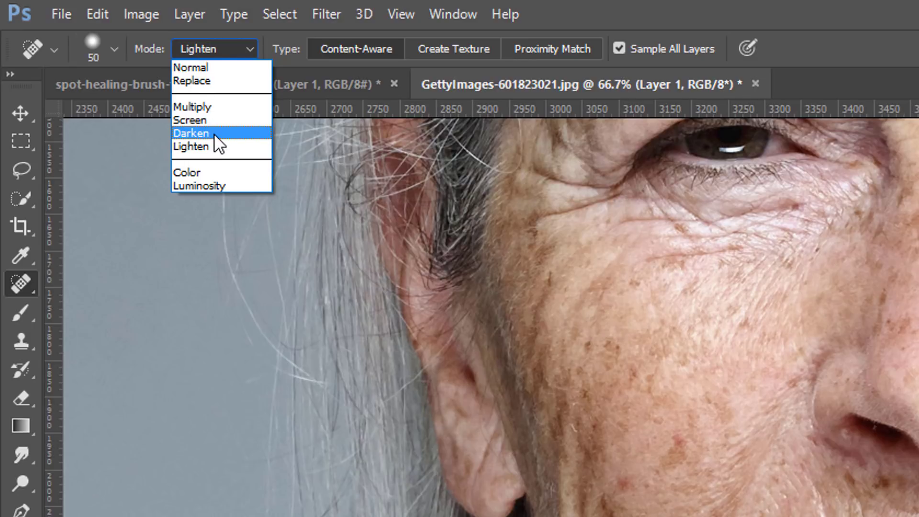
left_click(214, 134)
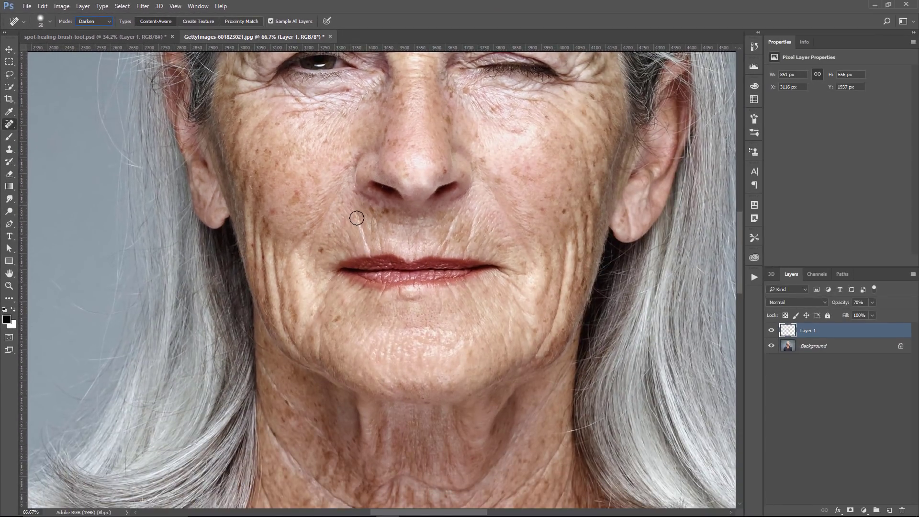
left_click_drag(356, 218, 371, 244)
mouse_move(457, 214)
left_mouse_down()
mouse_move(441, 247)
mouse_move(468, 238)
left_mouse_up()
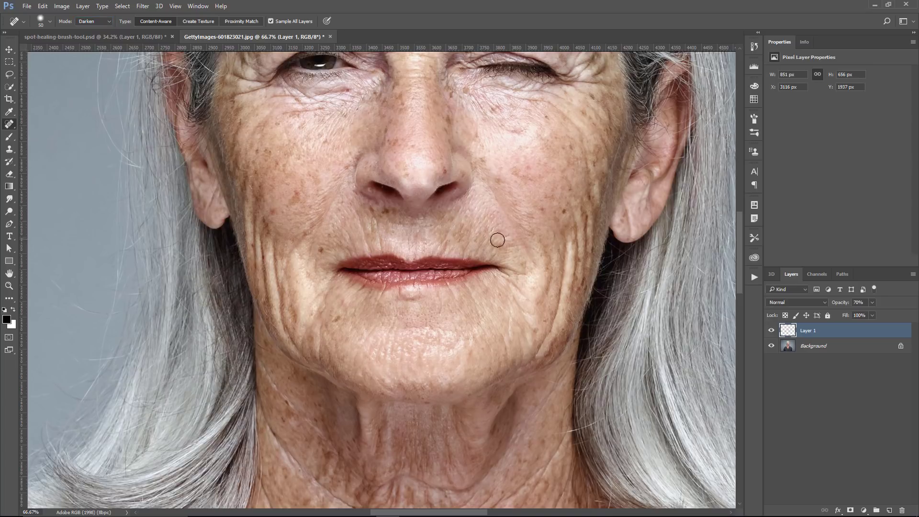
Raise Layer 1's opacity to 100% and compare the face with and without the retouch
left_click(770, 331)
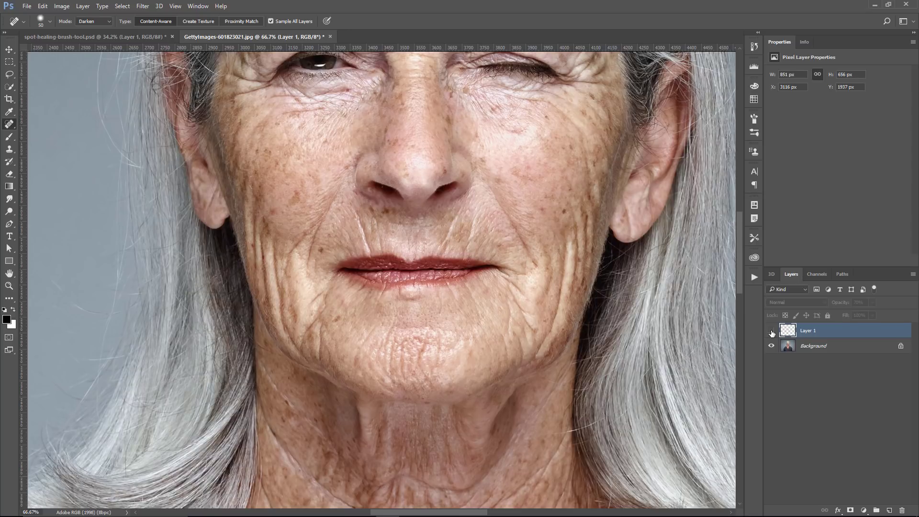
left_click(771, 331)
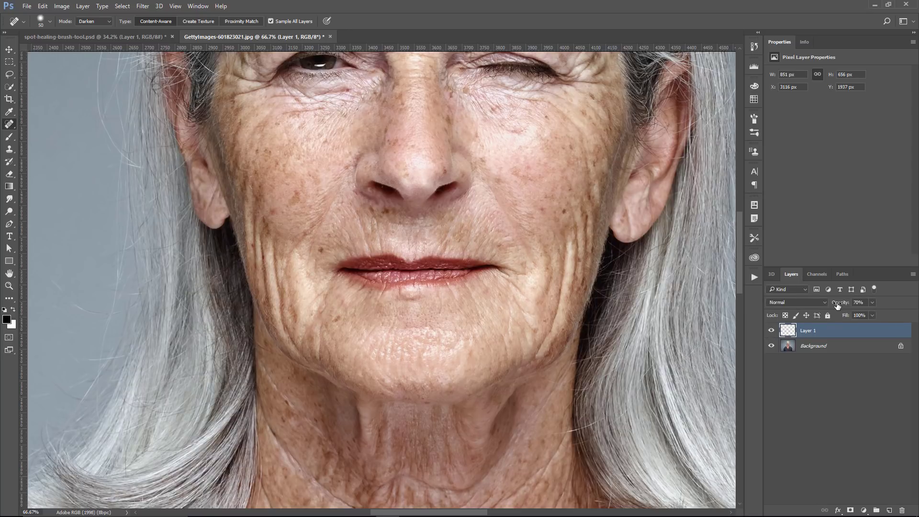
left_click_drag(838, 305, 880, 304)
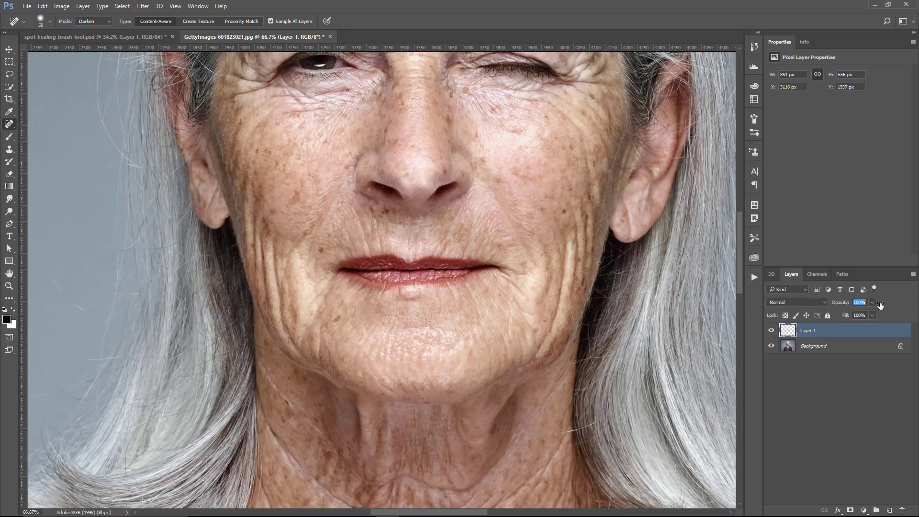
left_click(771, 331)
left_click(771, 333)
Reduce Layer 1's opacity to blend the retouch, deselect the layer, and compare the face with and without it
left_click_drag(841, 307, 826, 307)
left_click(770, 332)
left_click(770, 333)
left_click(857, 303)
key("BackSpace")
type("5")
left_click(827, 413)
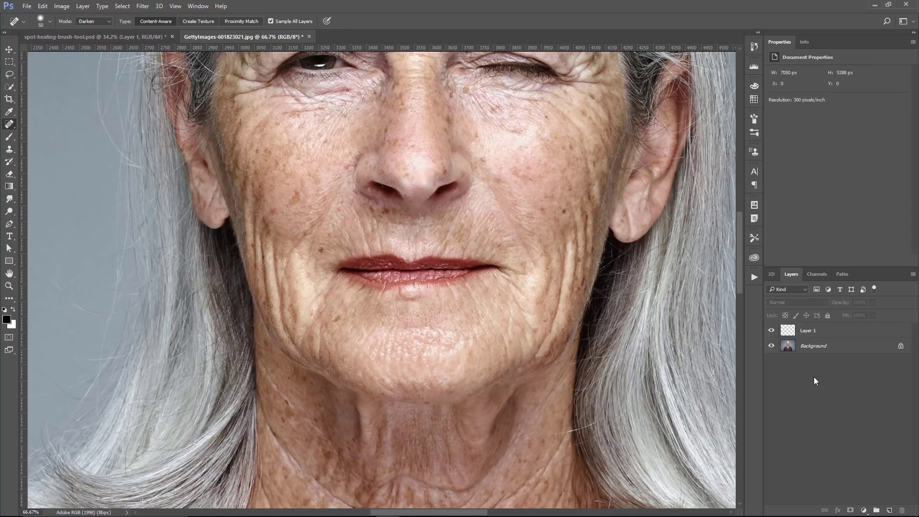
left_click(771, 330)
left_click(771, 330)
In spot-healing-brush-tool.psd, add a new empty layer and set the Spot Healing Brush to Normal mode at size 80
left_click(112, 36)
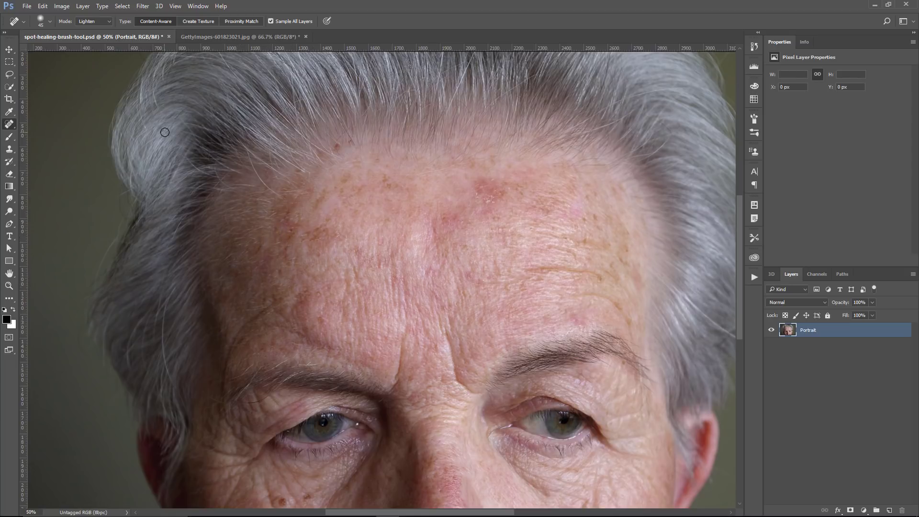
left_click(890, 510)
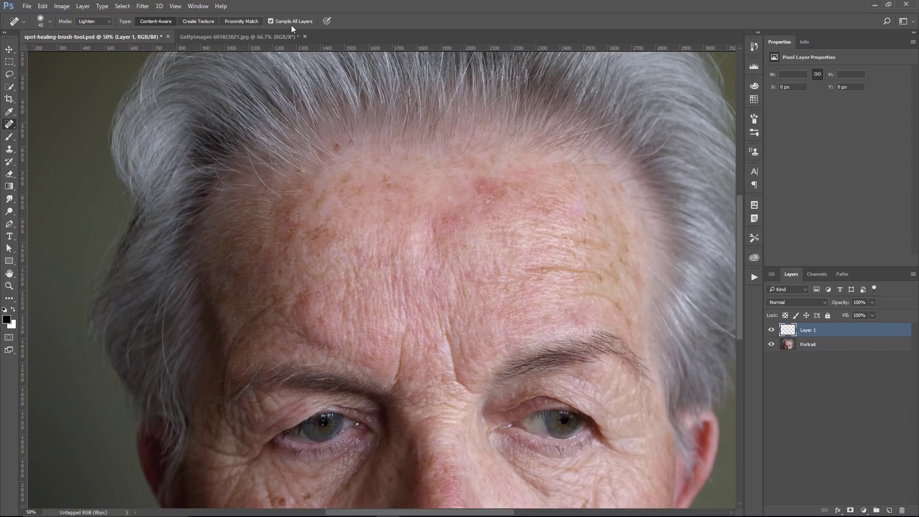
left_click(85, 21)
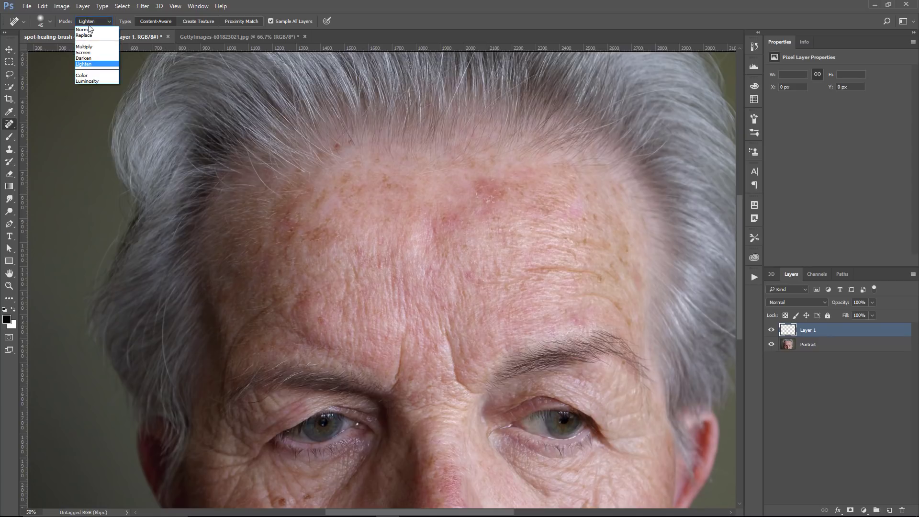
left_click(89, 30)
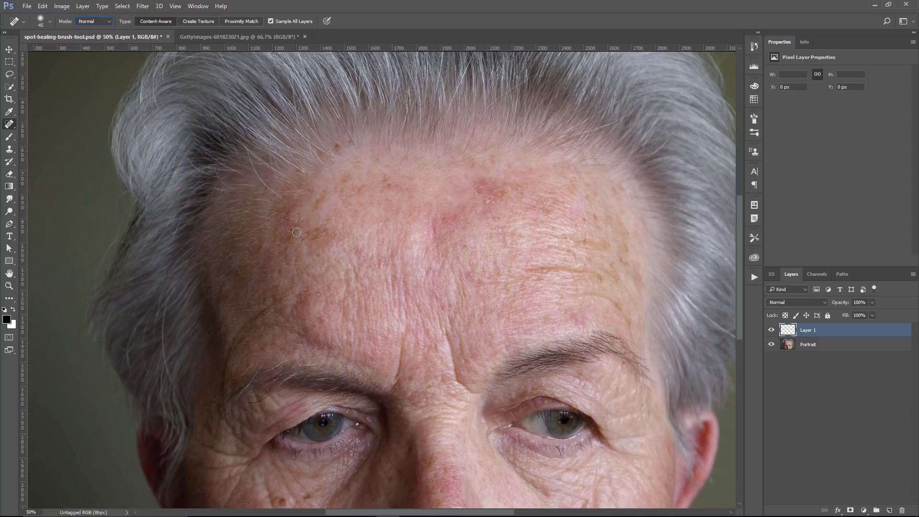
key("bracketright")
key("bracketright")
key("bracketright")
Try healing the dark forehead spot and the red spot near the hairline in Normal mode, and undo the strokes
left_click_drag(289, 226, 282, 234)
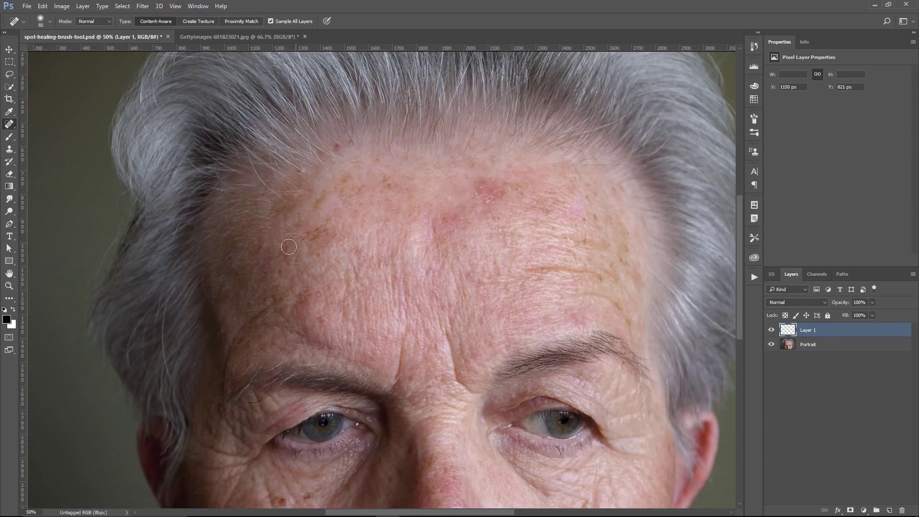
left_click_drag(335, 146, 337, 143)
key("ctrl+z")
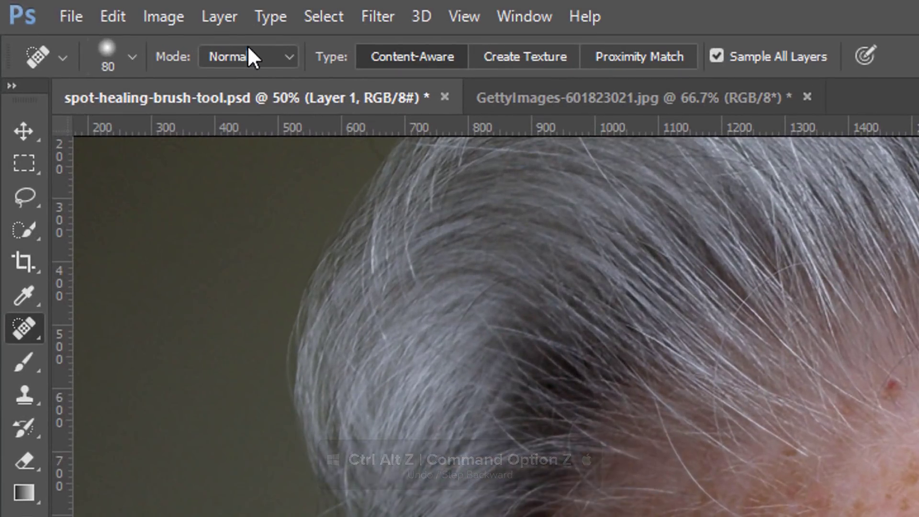
Set the Spot Healing Brush's blend mode to Lighten and heal the dark spots on the forehead and along the hairline
left_click(93, 21)
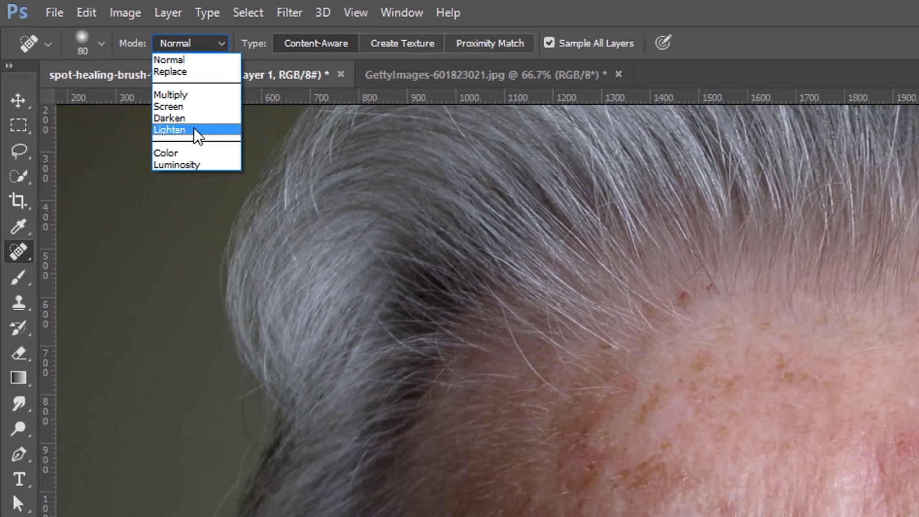
left_click(252, 169)
left_click_drag(293, 224, 294, 202)
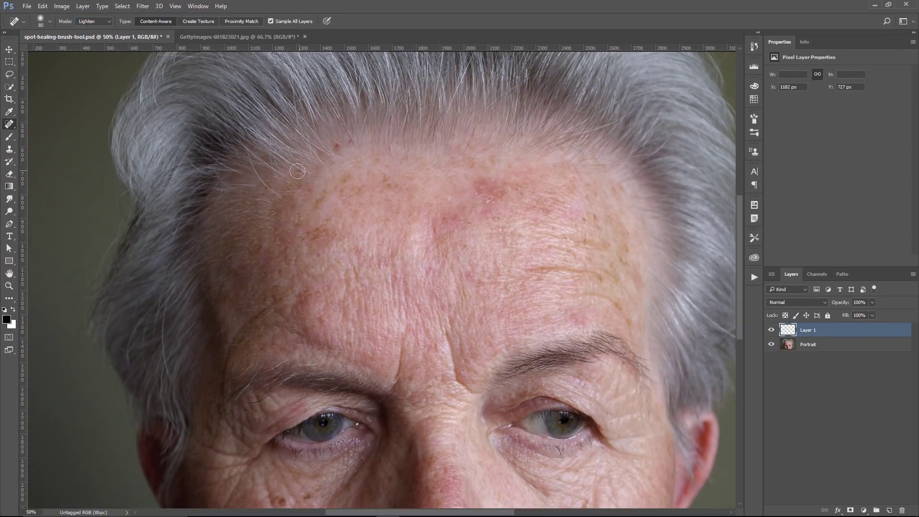
left_click(303, 171)
left_click(337, 146)
Heal the forehead wrinkles, the vertical frown lines between the eyebrows and the upper forehead's red patch on Layer 1
mouse_move(266, 305)
left_mouse_down()
mouse_move(247, 326)
mouse_move(250, 346)
left_mouse_up()
left_click_drag(400, 336, 398, 381)
mouse_move(439, 322)
left_mouse_down()
mouse_move(441, 348)
mouse_move(471, 393)
left_mouse_up()
mouse_move(470, 204)
left_mouse_down()
mouse_move(486, 190)
mouse_move(482, 199)
left_mouse_up()
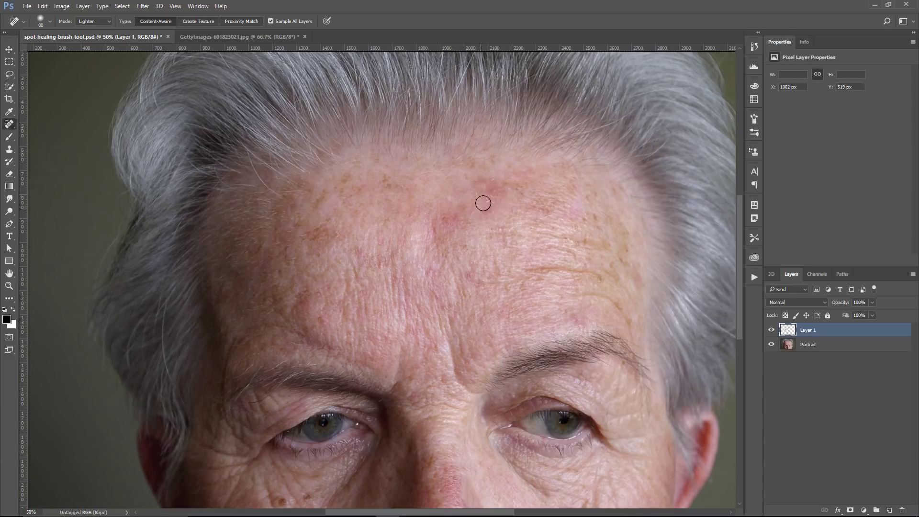
left_click_drag(526, 269, 612, 275)
Compare the forehead with and without the healing on Layer 1
left_click(771, 331)
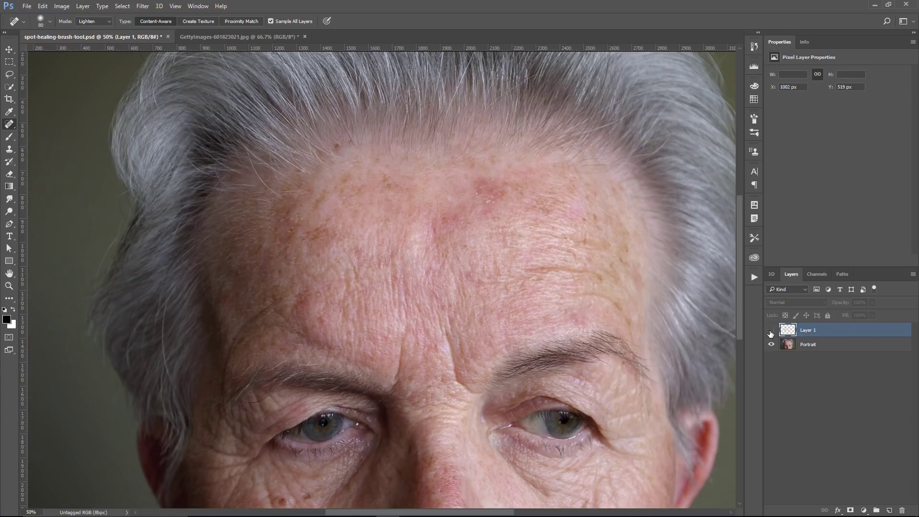
left_click(770, 331)
left_click(770, 330)
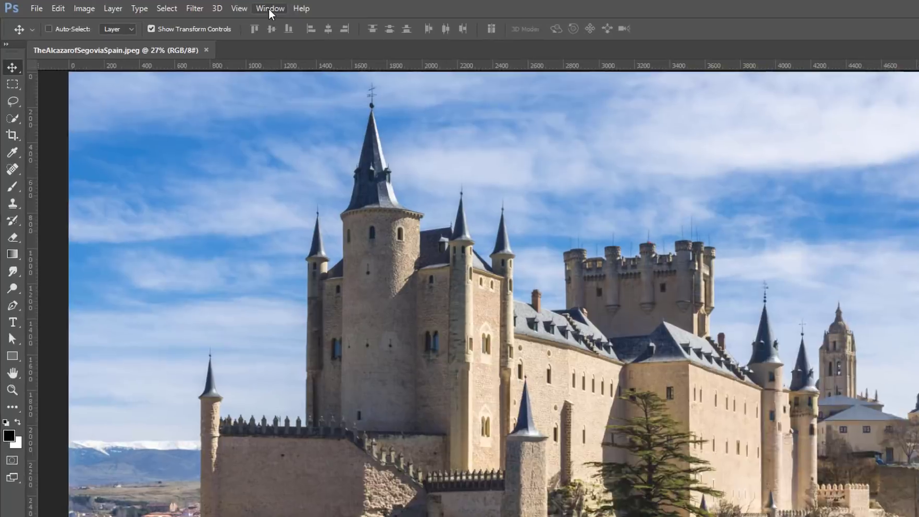
Open a second window for TheAlcazarofSegoviaSpain.jpeg and switch back and forth between the two windows
left_click(198, 6)
mouse_move(200, 18)
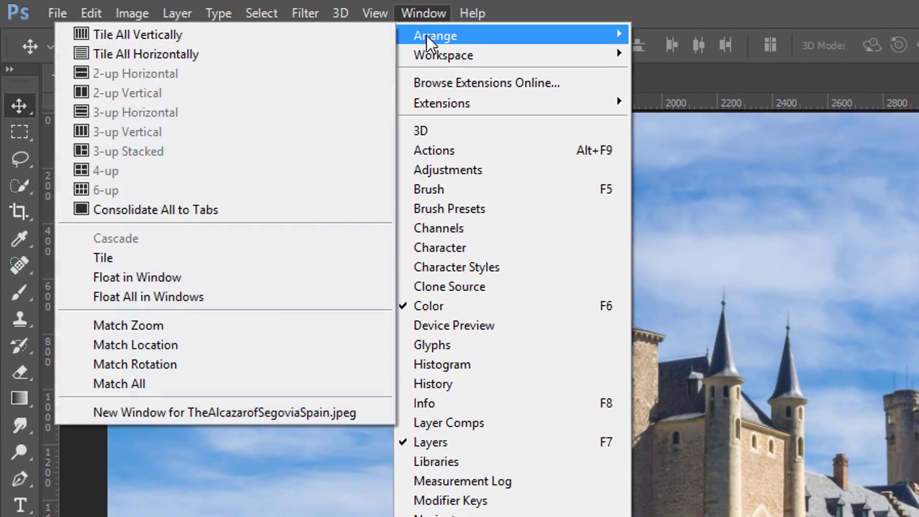
left_click(298, 412)
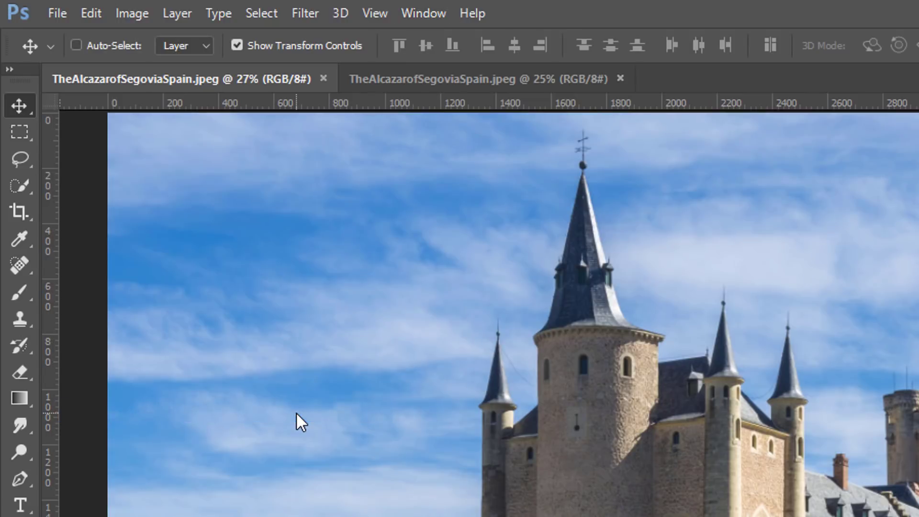
left_click(414, 77)
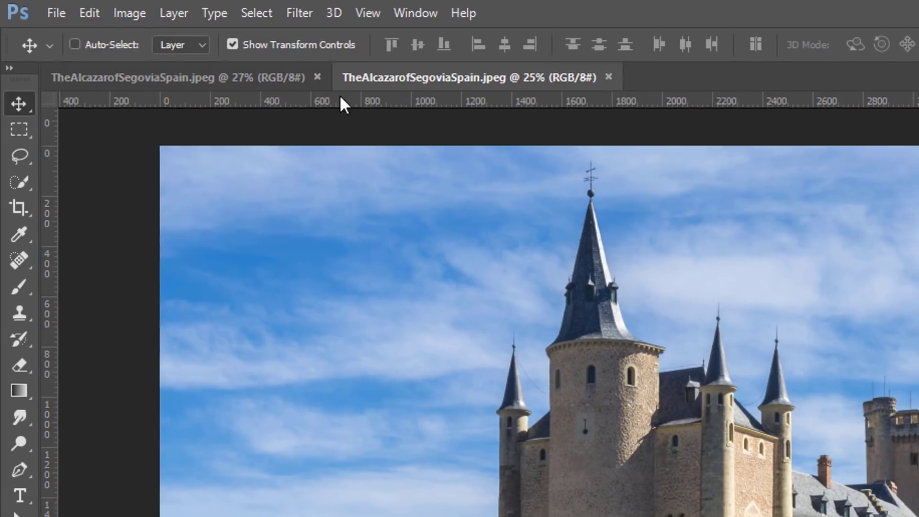
left_click(261, 79)
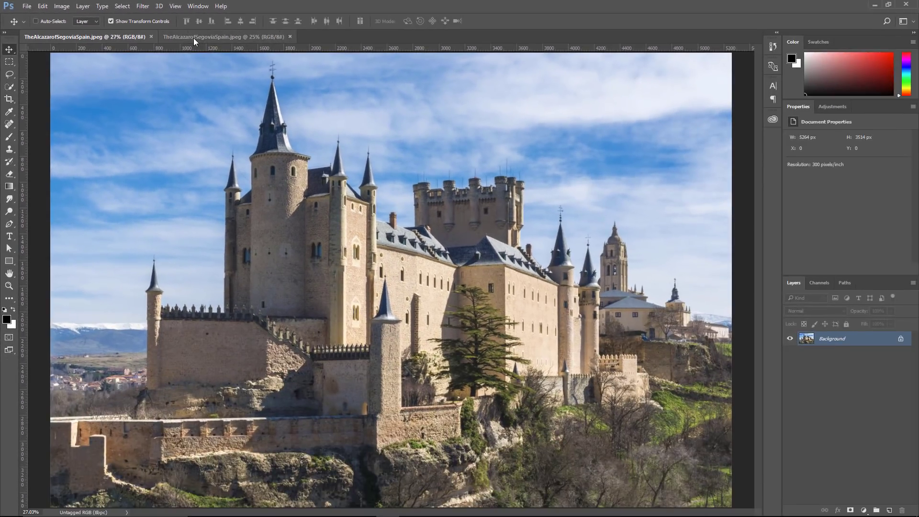
left_click(192, 39)
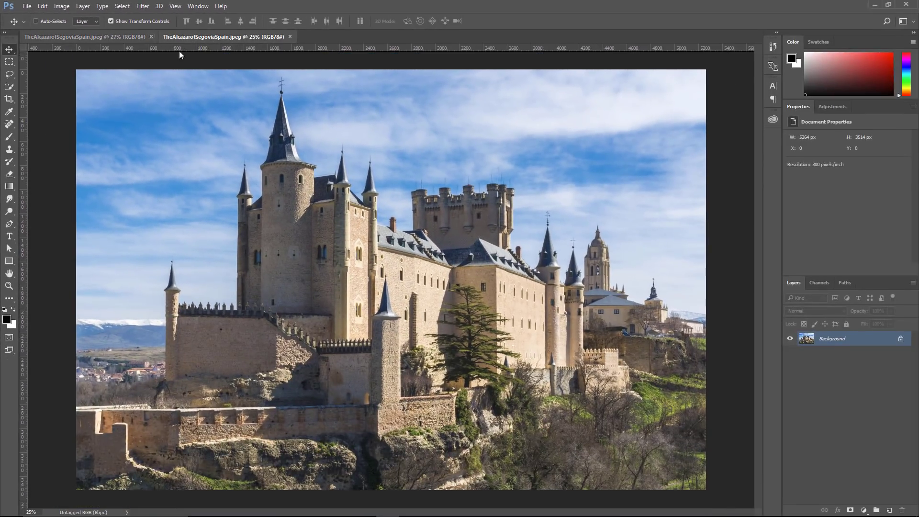
Arrange the two castle image windows side by side with the 2-up Vertical layout
left_click(197, 6)
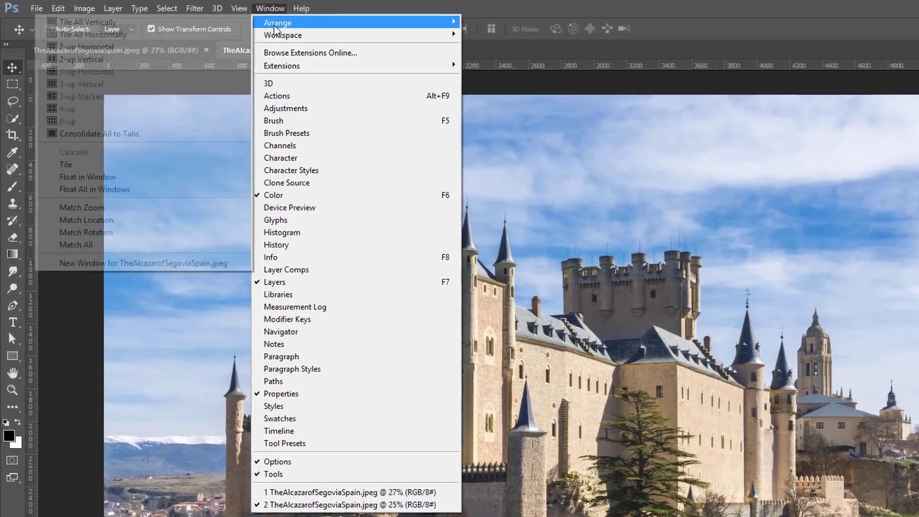
mouse_move(189, 17)
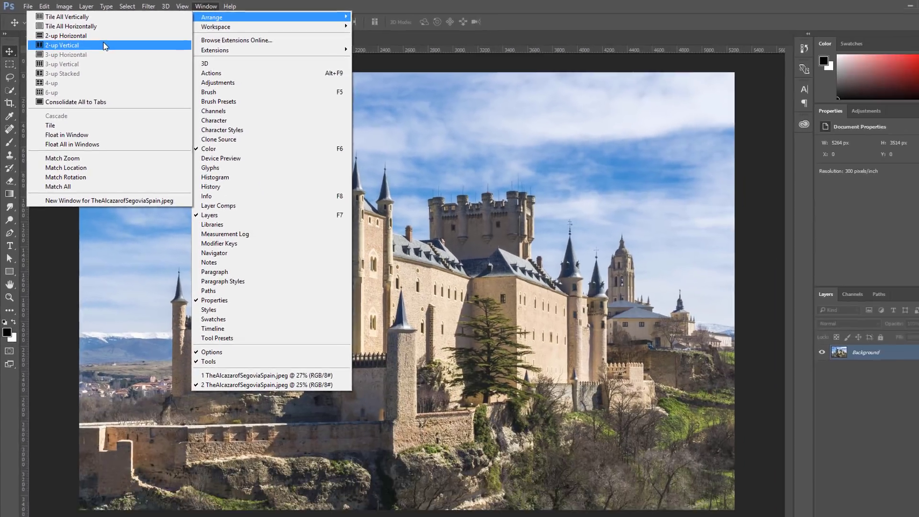
left_click(216, 93)
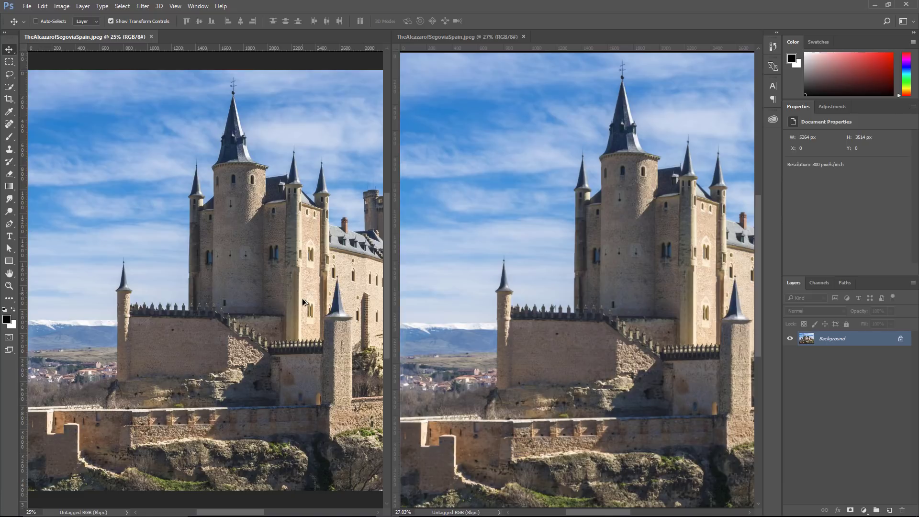
Zoom the first castle view to about 162% and pan it to the tree and stone wall for a close-up
scroll(313, 291, "up", 15)
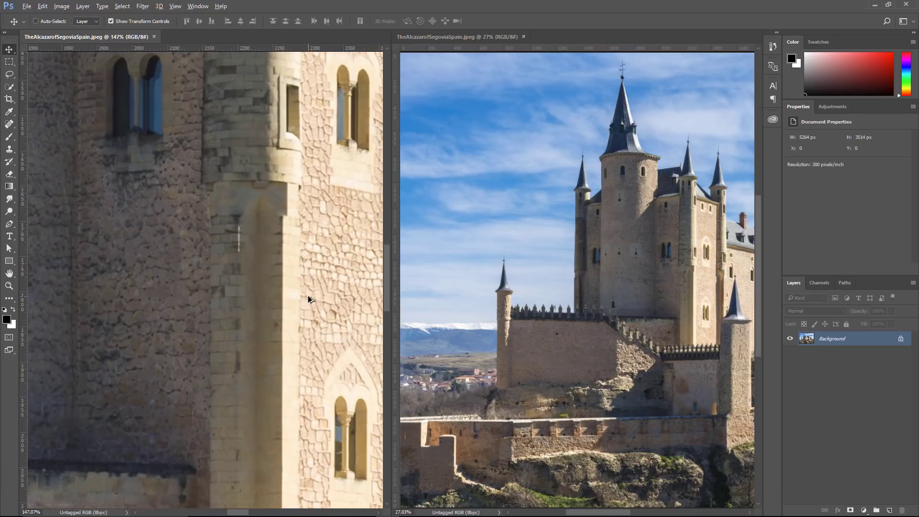
left_click_drag(322, 226, 170, 310)
left_click_drag(335, 275, 120, 225)
left_click_drag(228, 252, 168, 245)
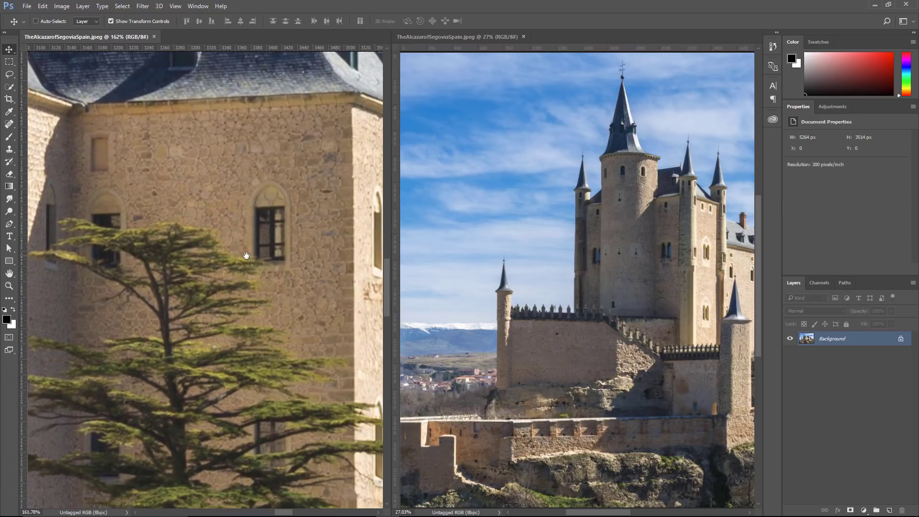
Activate the second castle view, pan it toward the building's centre at about 27% zoom, and choose the Hand tool
left_click(634, 310)
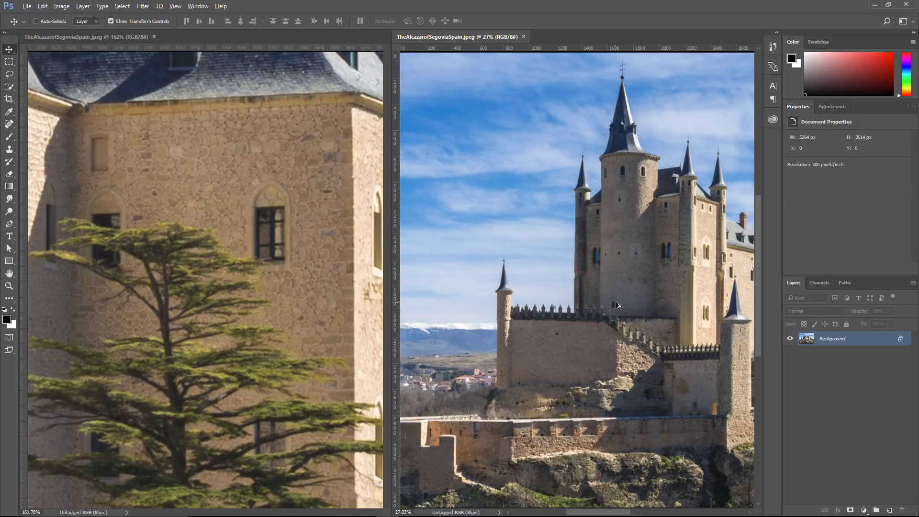
scroll(617, 305, "down", 2)
left_click_drag(646, 306, 535, 303)
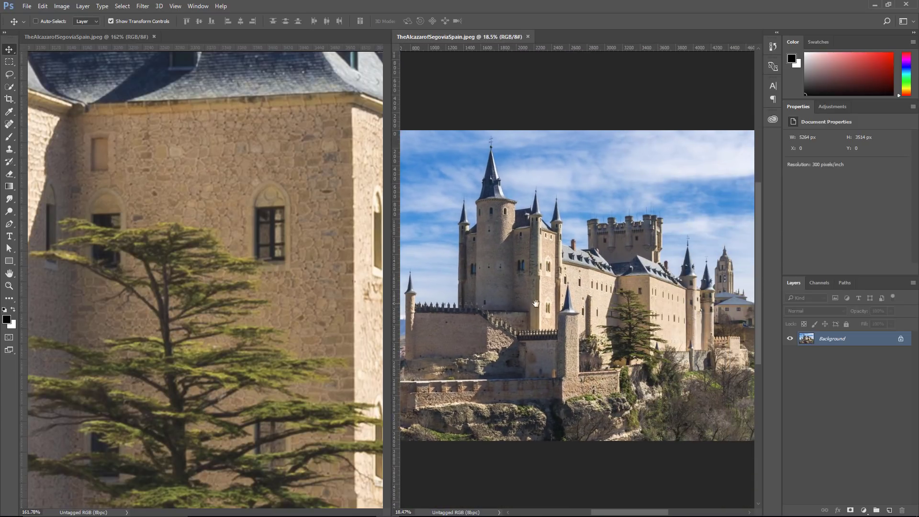
left_click(14, 272)
scroll(537, 302, "up", 2)
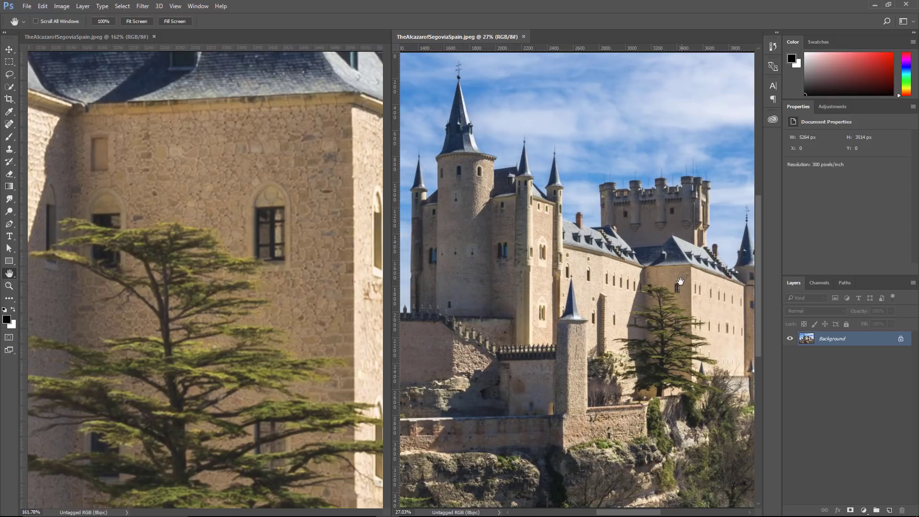
Zoom the second castle view out to about 15% so nearly the whole castle fits in it
scroll(632, 283, "down", 3)
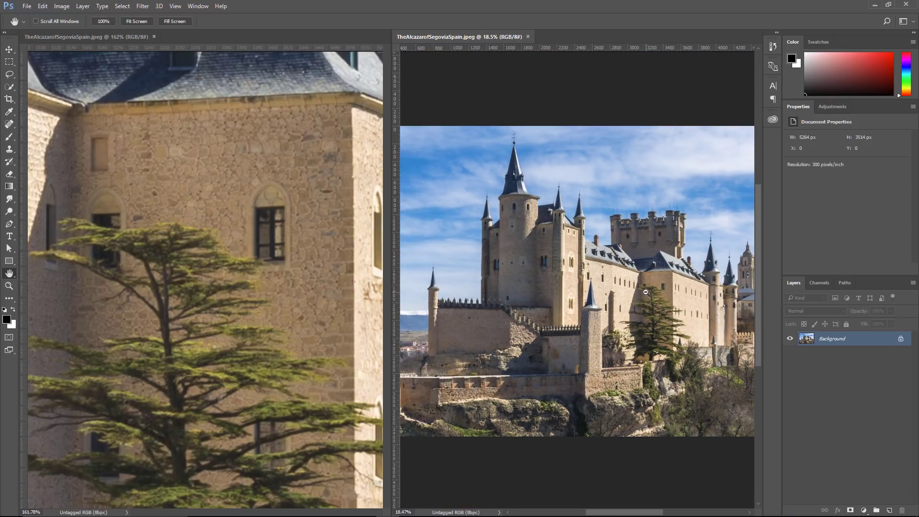
scroll(644, 291, "down", 1)
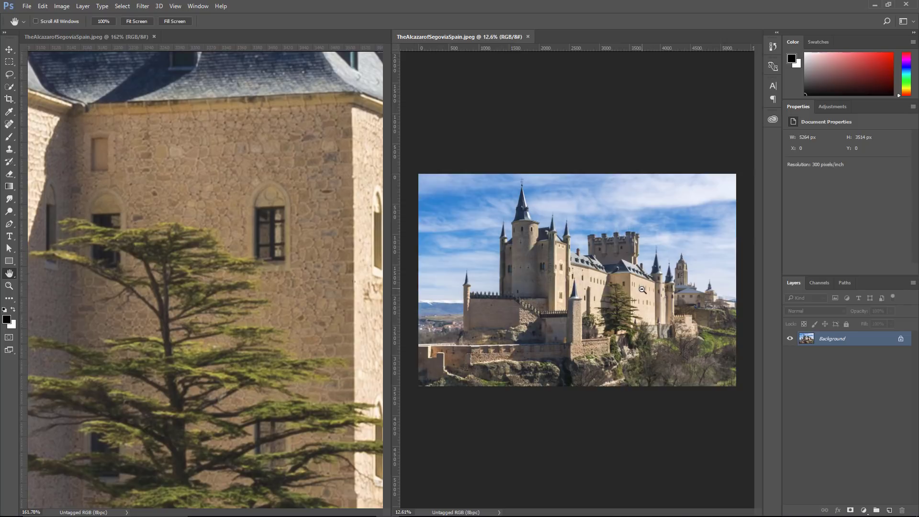
scroll(642, 289, "up", 1)
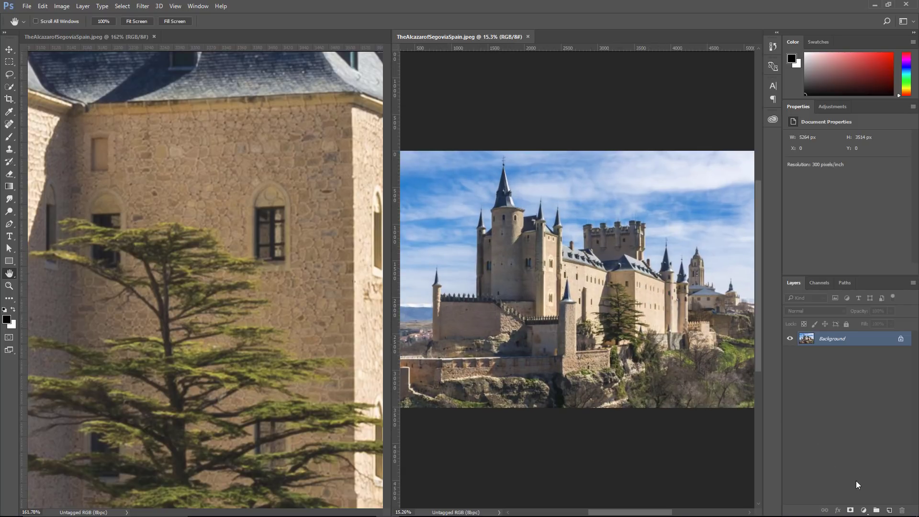
Add a new empty layer above the Background, choose the Clone Stamp tool, and activate the close-up view
left_click(888, 510)
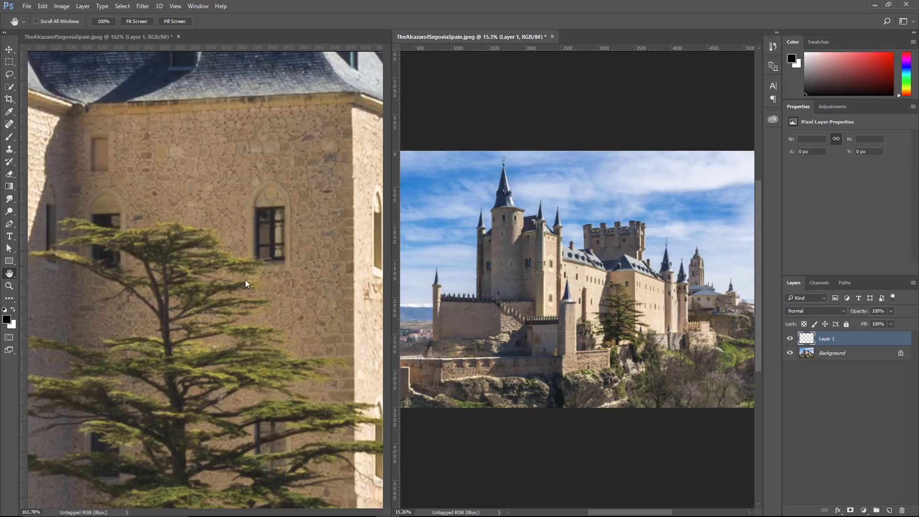
left_click(9, 148)
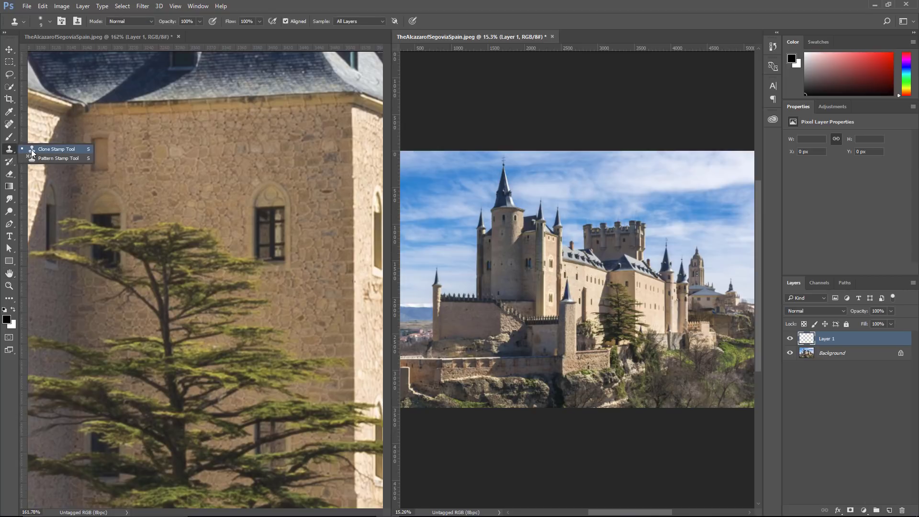
left_click(263, 194)
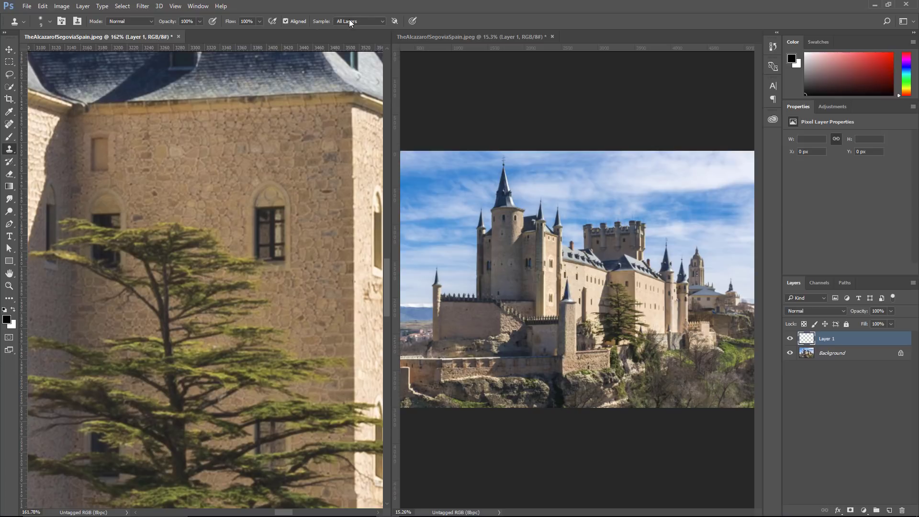
Sample the stone wall above the window, enlarge the brush to 50, and clone wall texture over the window beside the tree
key("alt")
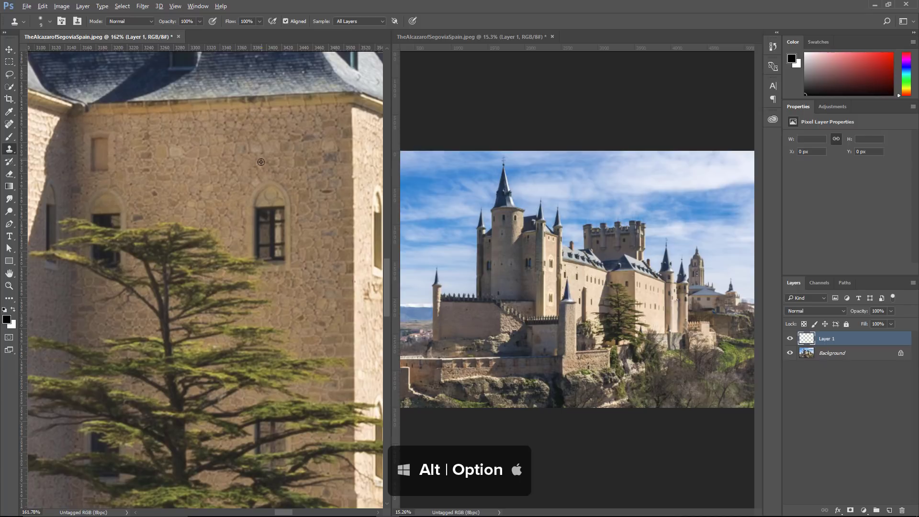
left_click(265, 149, "alt")
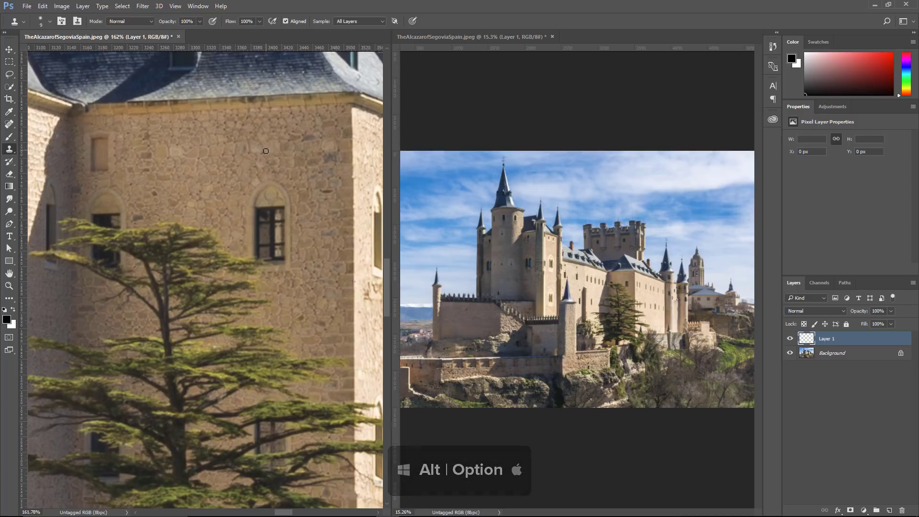
key("]")
key("]")
key("]")
key("]")
key("]")
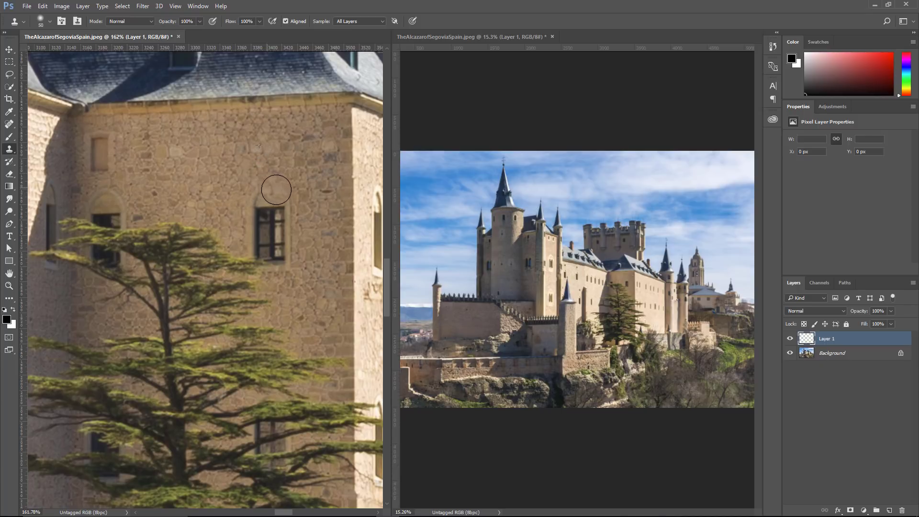
mouse_move(273, 187)
left_mouse_down()
mouse_move(264, 191)
mouse_move(280, 200)
mouse_move(248, 199)
mouse_move(280, 206)
mouse_move(268, 225)
mouse_move(331, 217)
left_mouse_up()
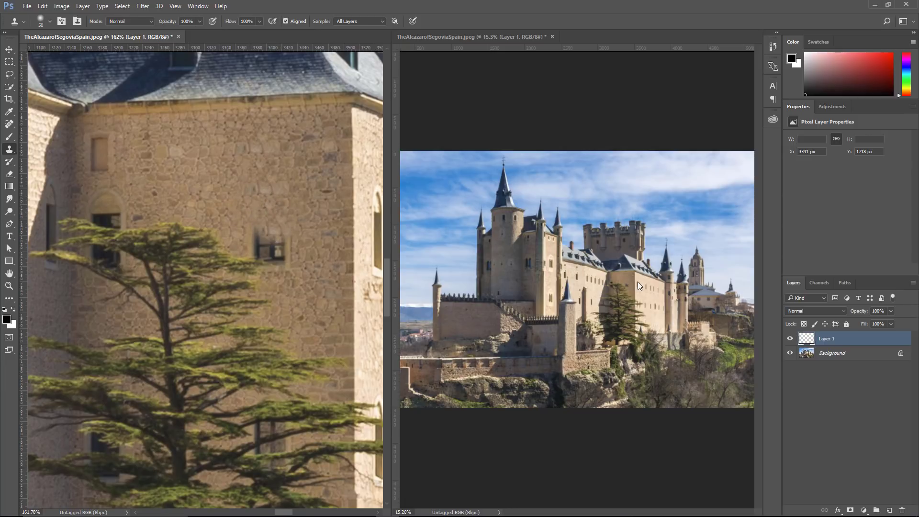
mouse_move(261, 235)
left_mouse_down()
mouse_move(285, 258)
mouse_move(260, 240)
left_mouse_up()
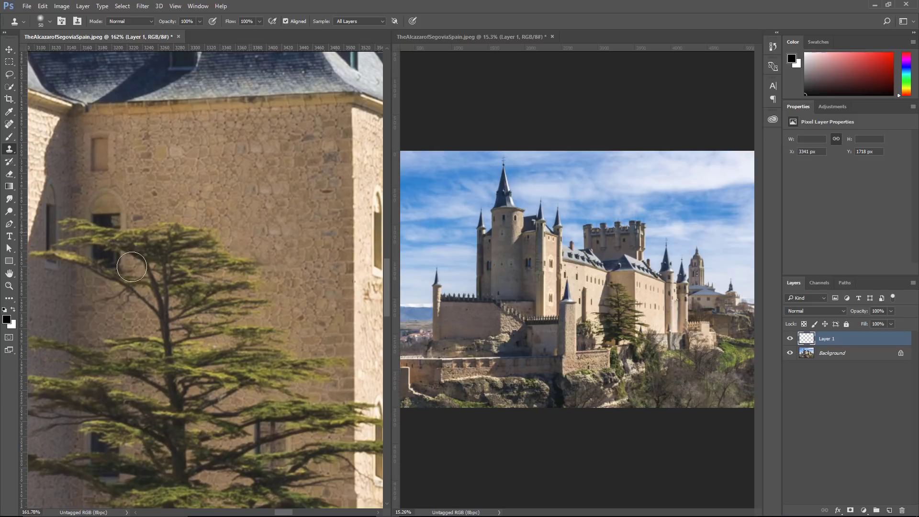
Zoom the close-up view in to 600% and back out to about 16.7% with the Zoom tool
left_click(8, 286)
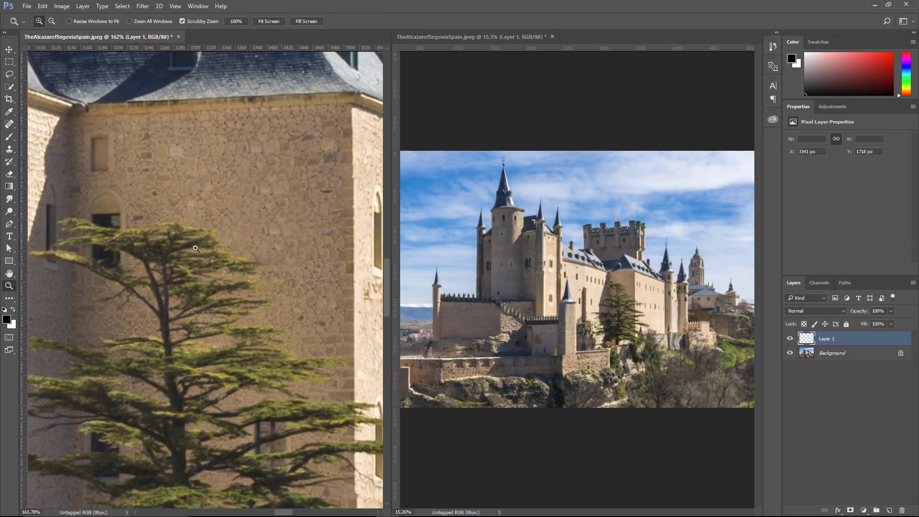
left_click(271, 256)
left_click(270, 256)
left_click(269, 256)
left_click(268, 256)
left_click(268, 256)
left_click(267, 255, "alt")
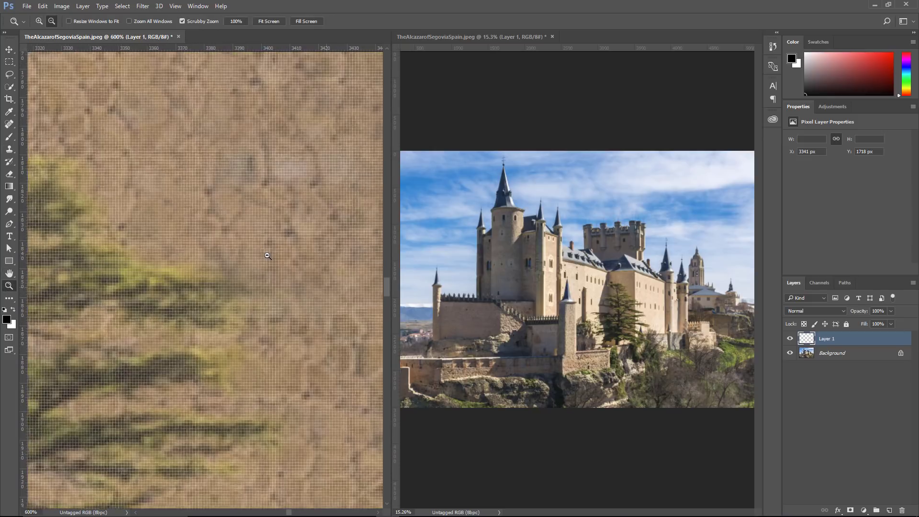
left_click(267, 255, "alt")
left_click(267, 256, "alt")
left_click(267, 256, "alt")
left_click(267, 255, "alt")
left_click(267, 255, "alt")
left_click(267, 256, "alt")
left_click(267, 256, "alt")
left_click(267, 256, "alt")
left_click(268, 256, "alt")
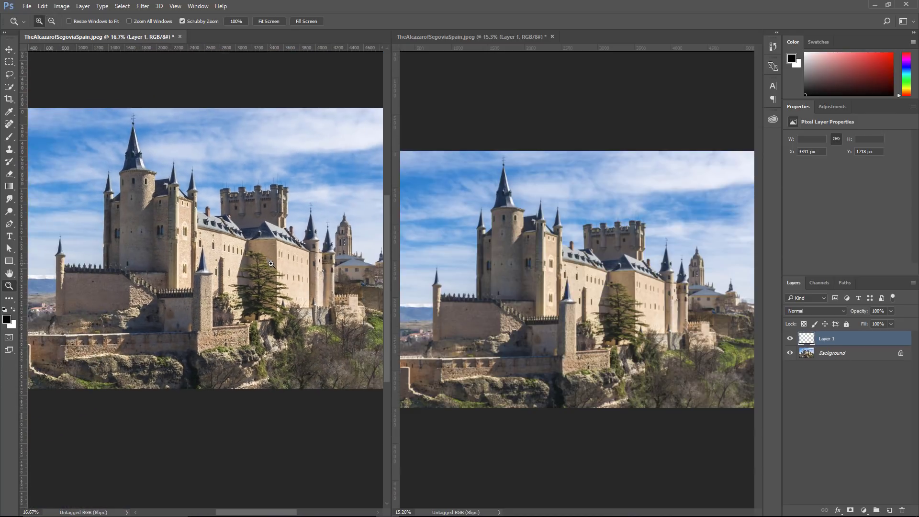
Clone wall texture over the middle arched window on the castle's sunlit wall, working at 300% in the first view
left_click(266, 258)
left_click(266, 258)
left_click(266, 258)
left_click(266, 259)
left_click(266, 258)
left_click(266, 259)
left_click(266, 258)
left_click(266, 258)
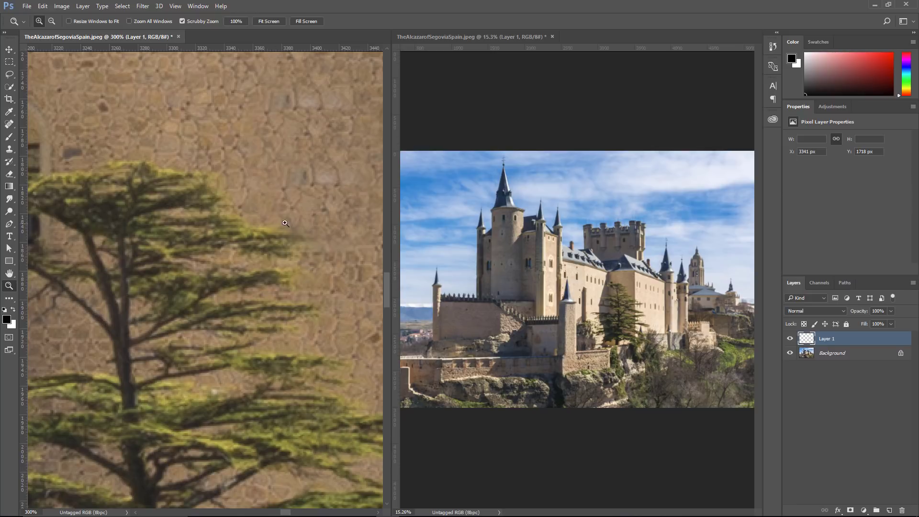
left_click_drag(307, 209, 175, 259)
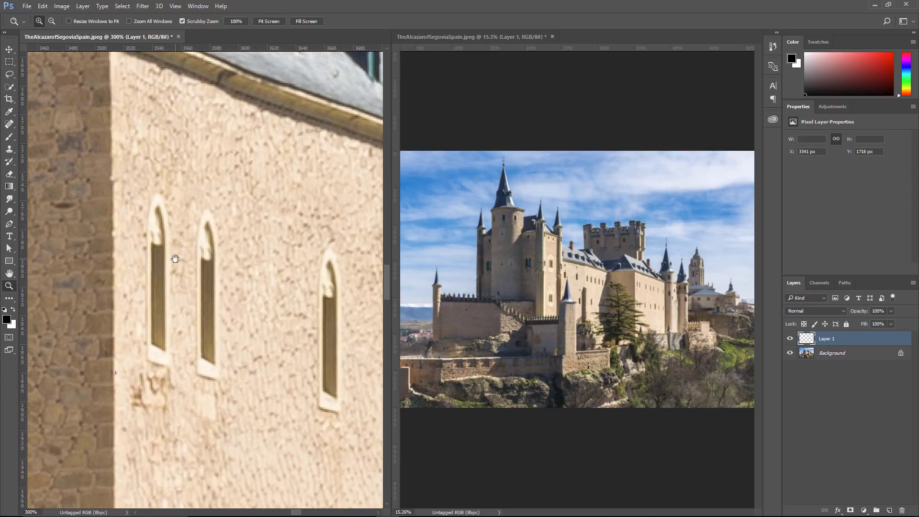
left_click(9, 148)
mouse_move(207, 206)
left_mouse_down()
mouse_move(216, 231)
mouse_move(200, 329)
mouse_move(215, 324)
mouse_move(215, 354)
left_mouse_up()
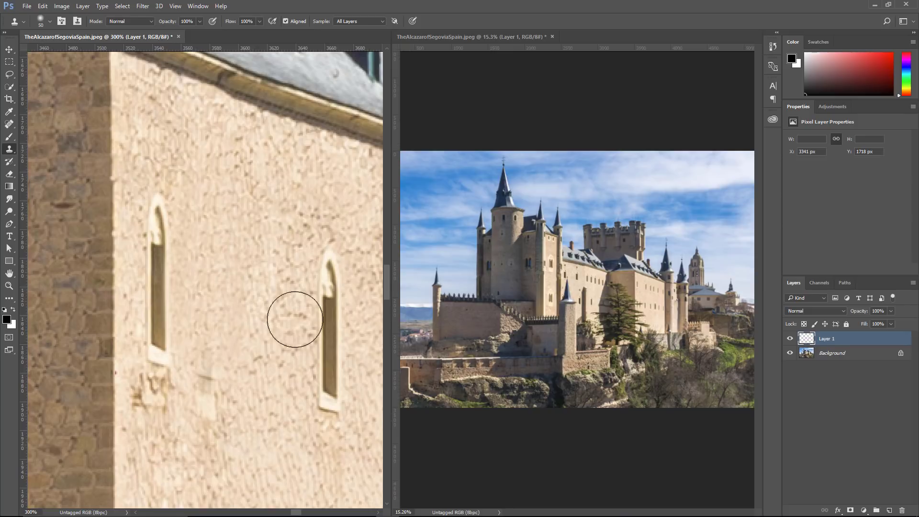
Activate the second castle view, set it to 100%, and pan it to the sunlit wall with the arched windows
left_click(528, 40)
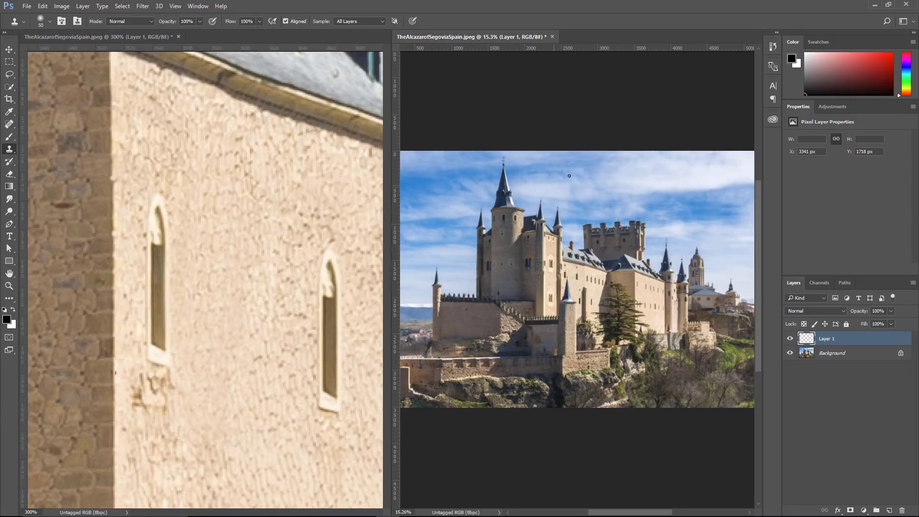
double_click(9, 285)
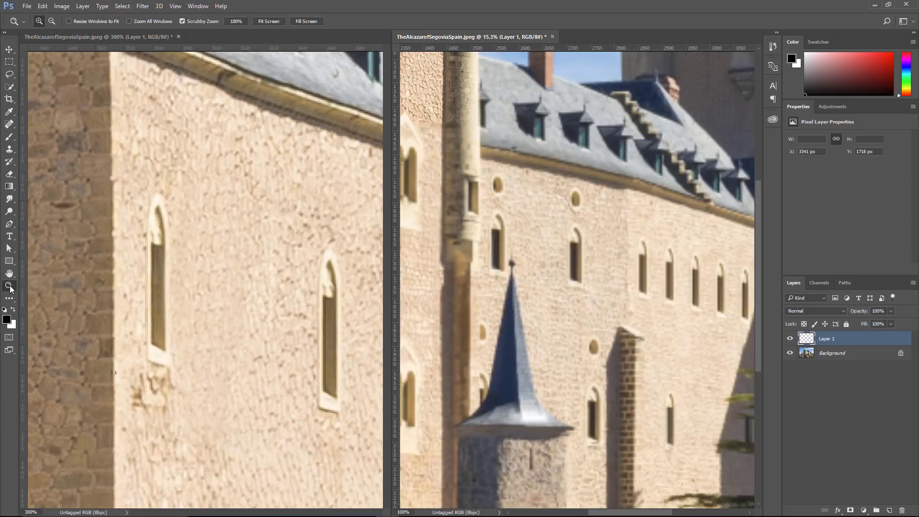
right_click(501, 303)
left_click(525, 320)
left_click_drag(637, 280, 495, 262)
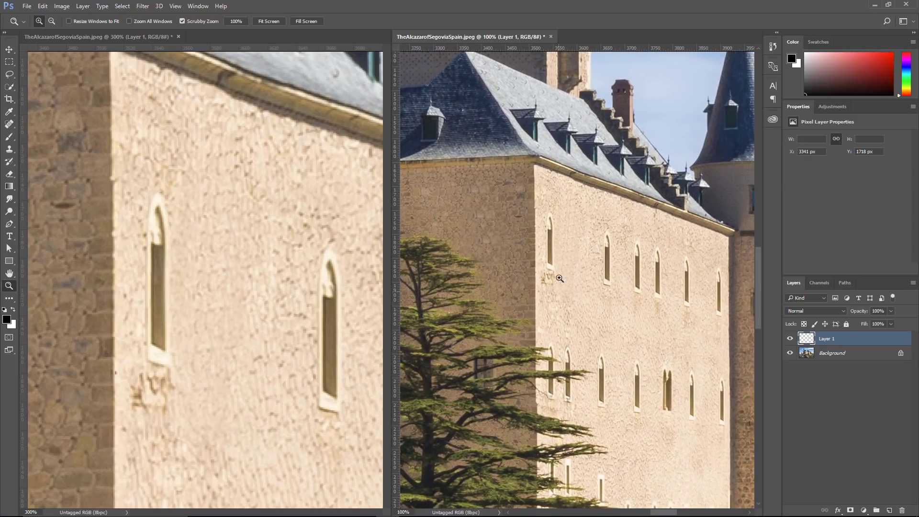
Try cloning the leftmost arched window onto the bare wall beside it in the first view, and undo the copy
key("s")
left_click(272, 231)
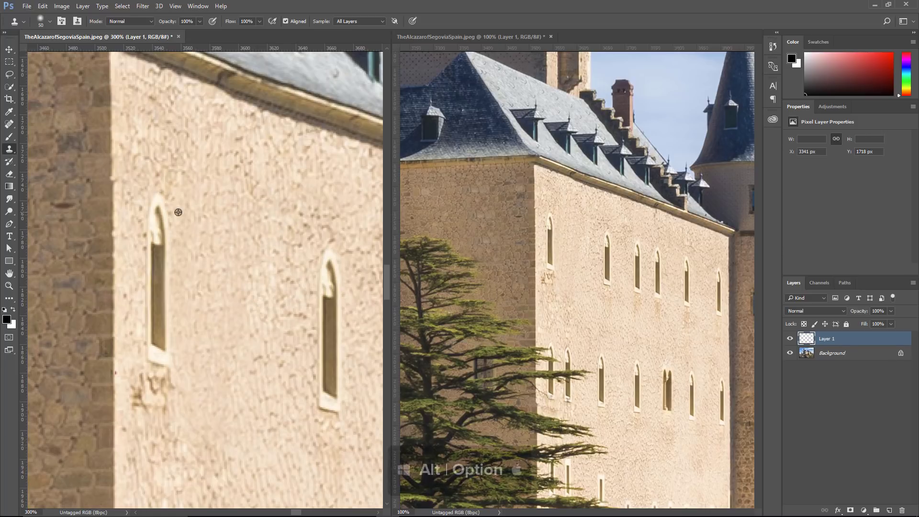
left_click(159, 211, "alt")
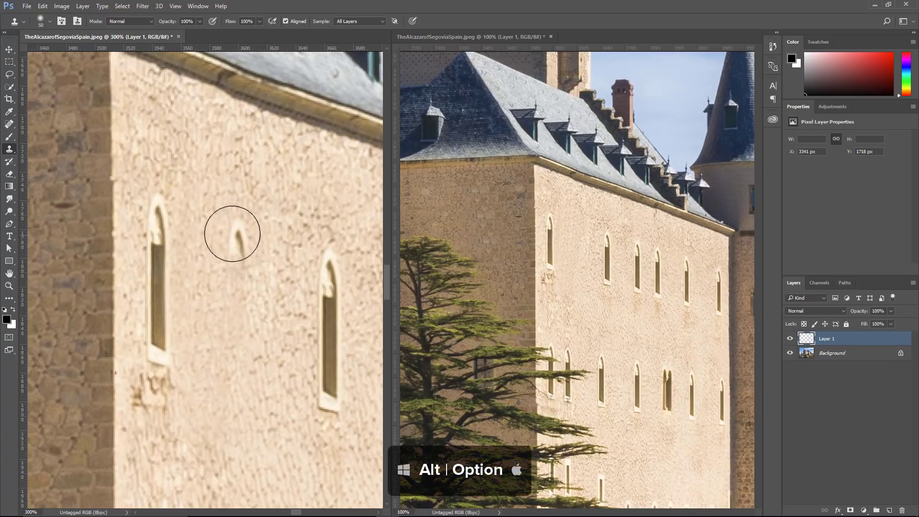
left_click_drag(233, 220, 236, 353)
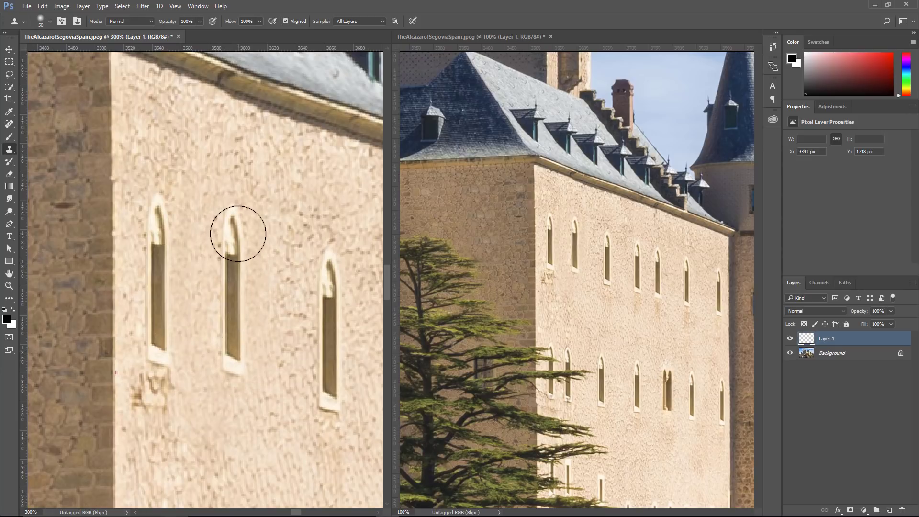
key("ctrl+z")
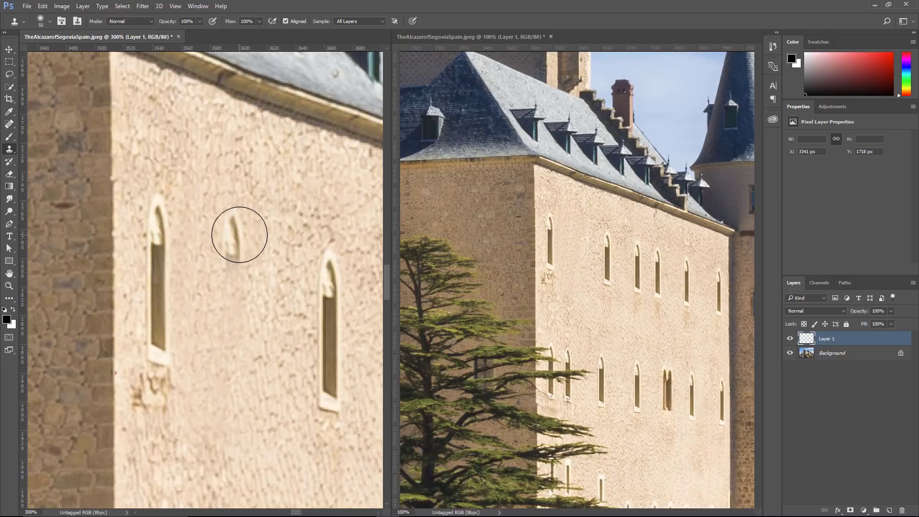
Rotate the clone source counterclockwise until the sampled arched window lies close to horizontal
left_click(240, 235)
key("alt+shift+comma")
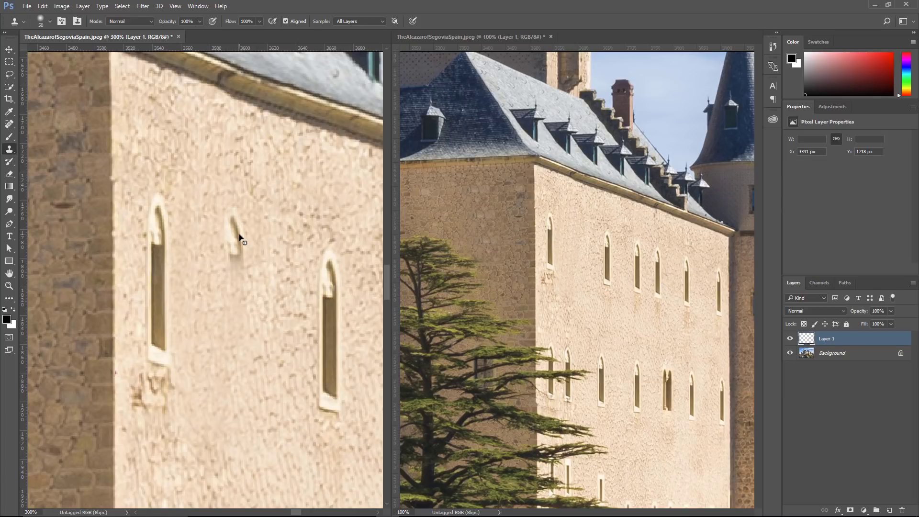
key("alt+shift+comma")
key("alt+shift+comma")
key("alt+shift+comma")
key("alt+shift+comma")
key("alt+shift+comma")
key("alt+shift+comma")
key("alt+shift+comma")
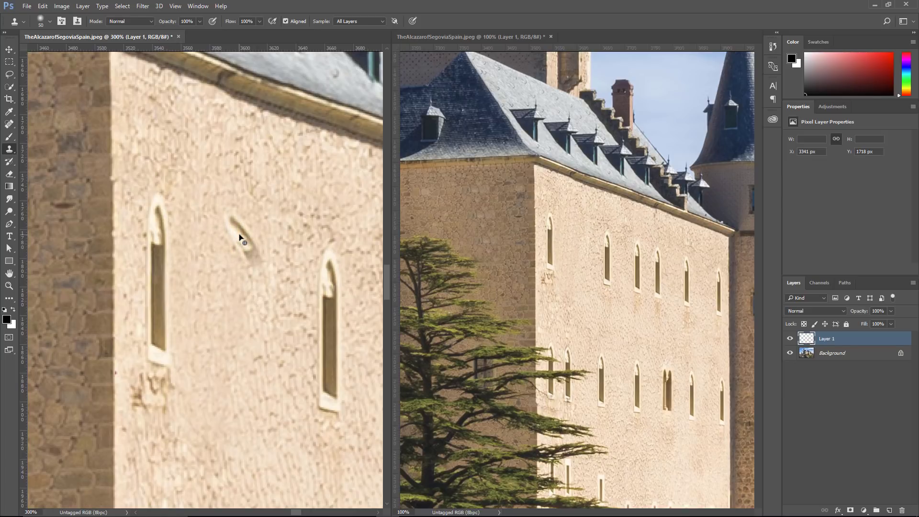
key("alt+shift+comma")
key("alt+shift+comma")
key("alt+shift+comma")
key("alt+shift+comma")
key("alt+shift+comma")
key("alt+shift+comma")
key("alt+shift+comma")
key("alt+shift+comma")
key("alt+shift+comma")
key("alt+shift+comma")
key("alt+shift+comma")
key("alt+shift+comma")
key("alt+shift+comma")
key("alt+shift+comma")
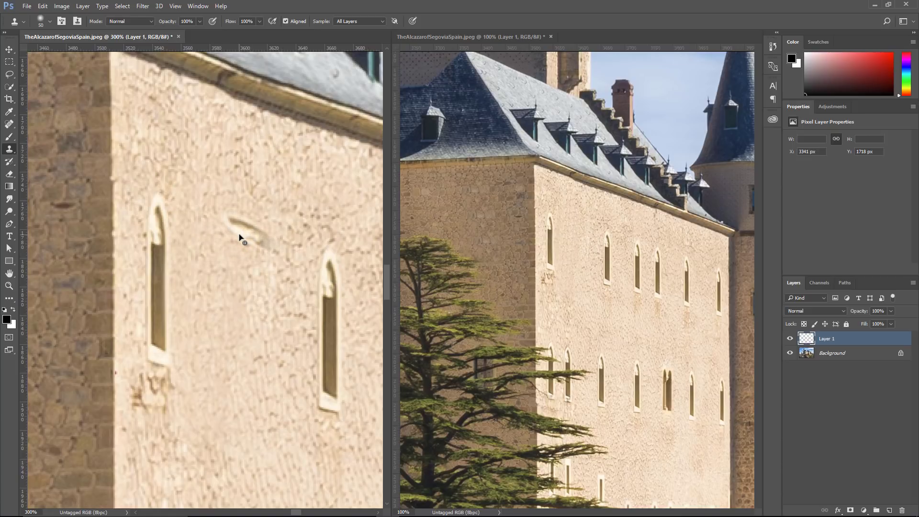
key("alt+shift+comma")
key("alt+shift+comma")
Try painting the rotated window copy across the wall between the two arched windows, and undo it
left_click(239, 235, "alt")
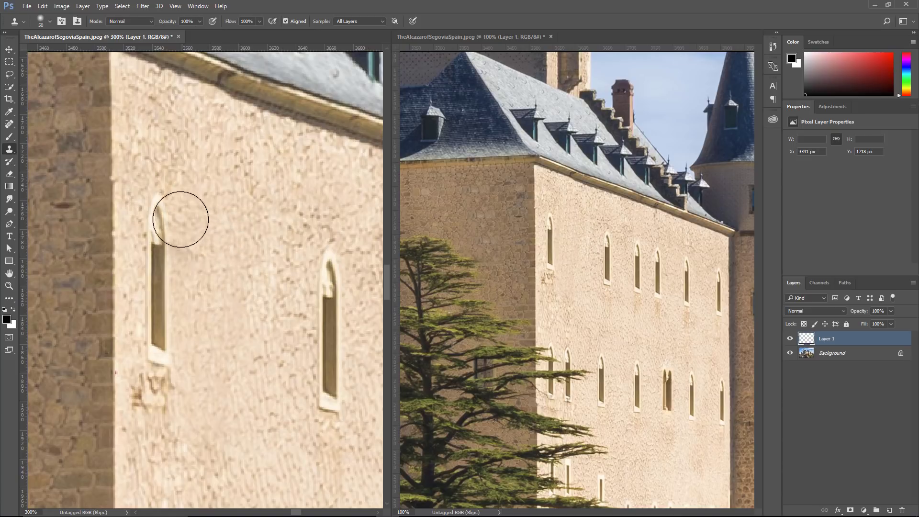
left_click_drag(249, 221, 306, 247)
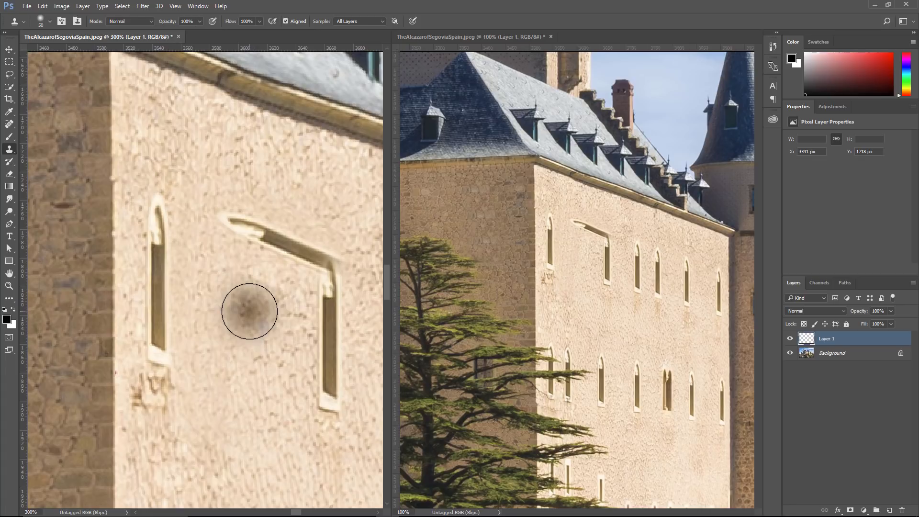
key("ctrl+alt+z")
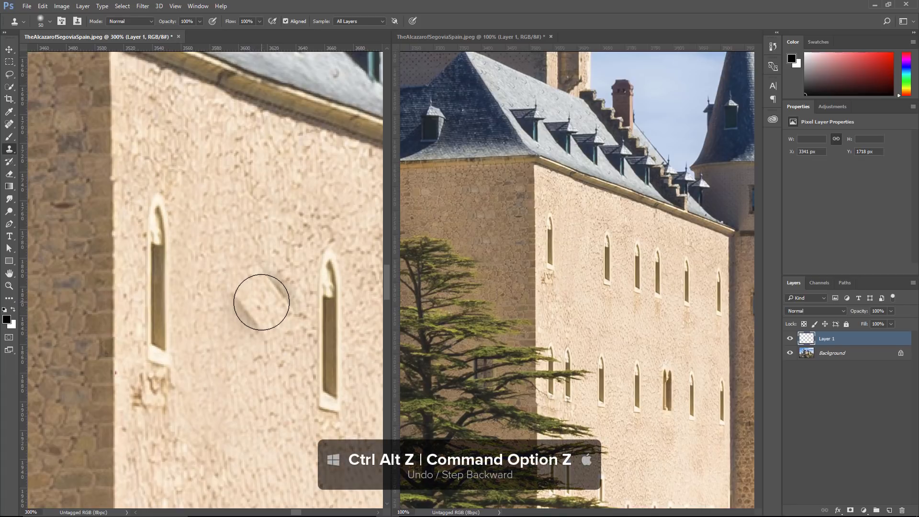
Resample the leftmost arched window, paint a diagonal copy of it on the bare wall, and undo that stroke
left_click(158, 211, "alt")
left_click_drag(213, 207, 268, 270)
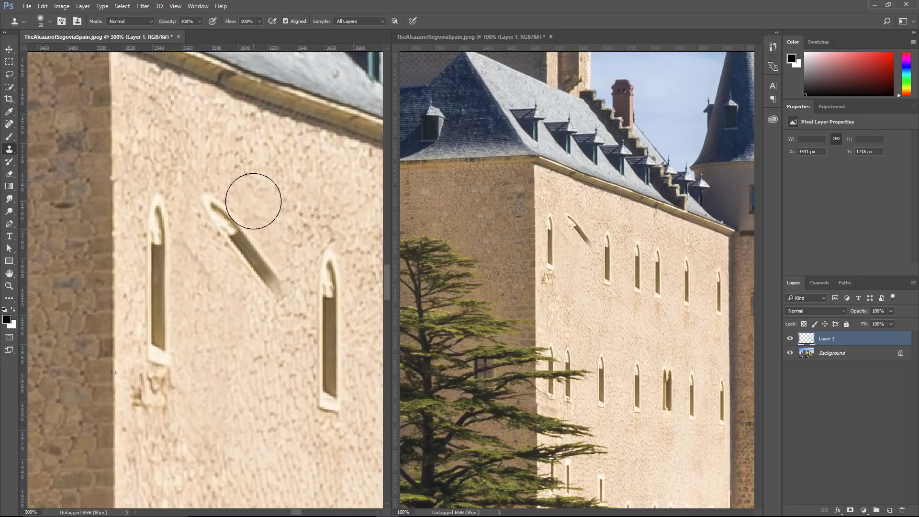
key("ctrl+z")
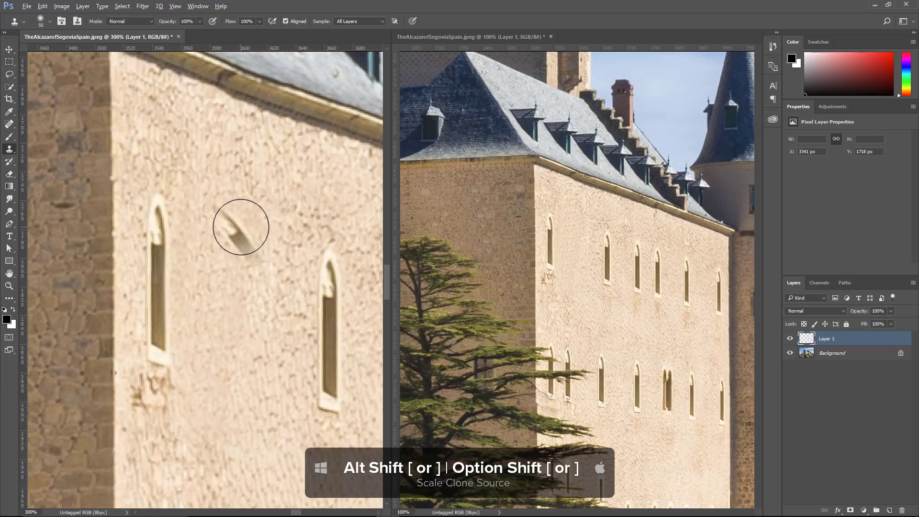
Scale up the clone source and paint an enlarged diagonal copy of the arched window on the bare wall
key("alt+shift+bracketleft")
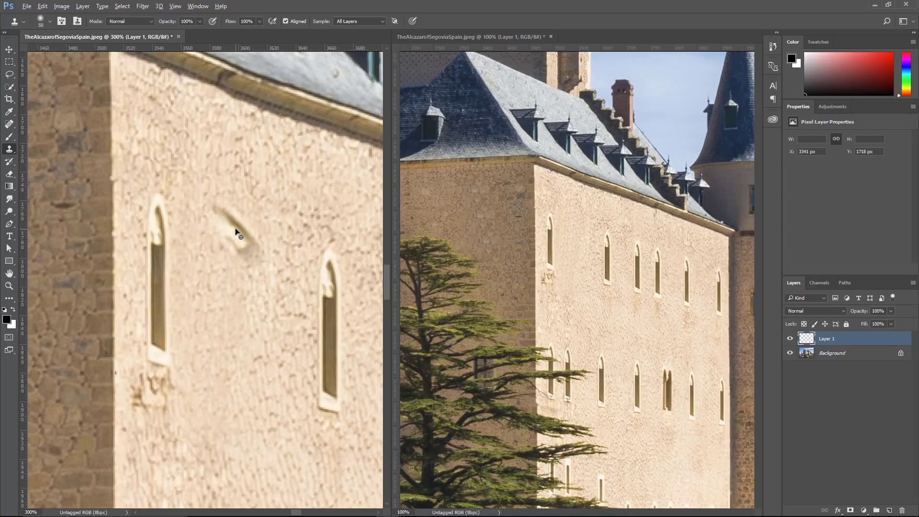
mouse_move(215, 211)
left_mouse_down()
mouse_move(279, 296)
mouse_move(224, 216)
left_mouse_up()
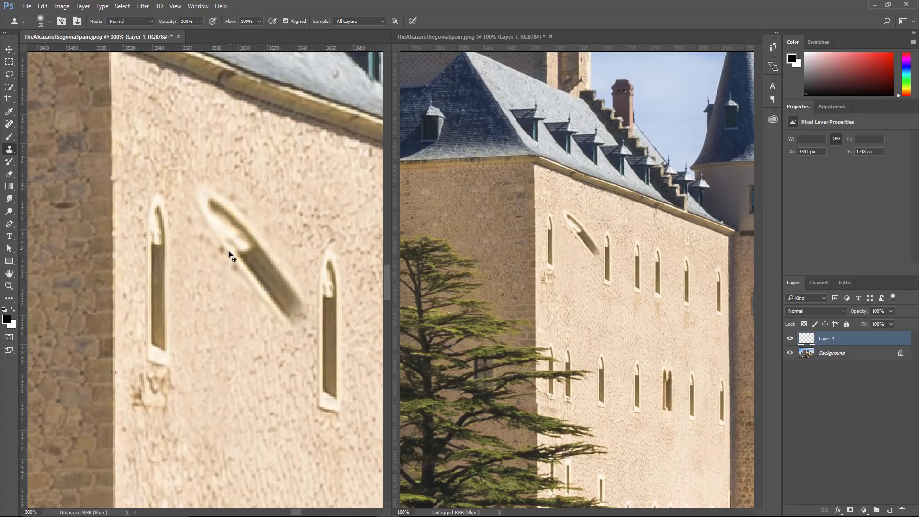
mouse_move(221, 320)
left_mouse_down()
mouse_move(216, 313)
mouse_move(225, 342)
left_mouse_up()
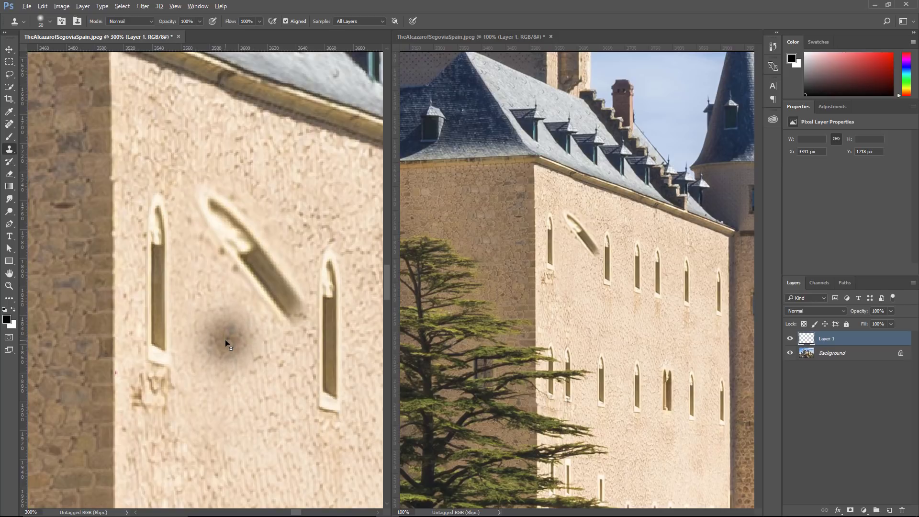
Undo the enlarged window copy and paint a diagonal one scaled to 76.5% on the same part of the wall
key("ctrl+z")
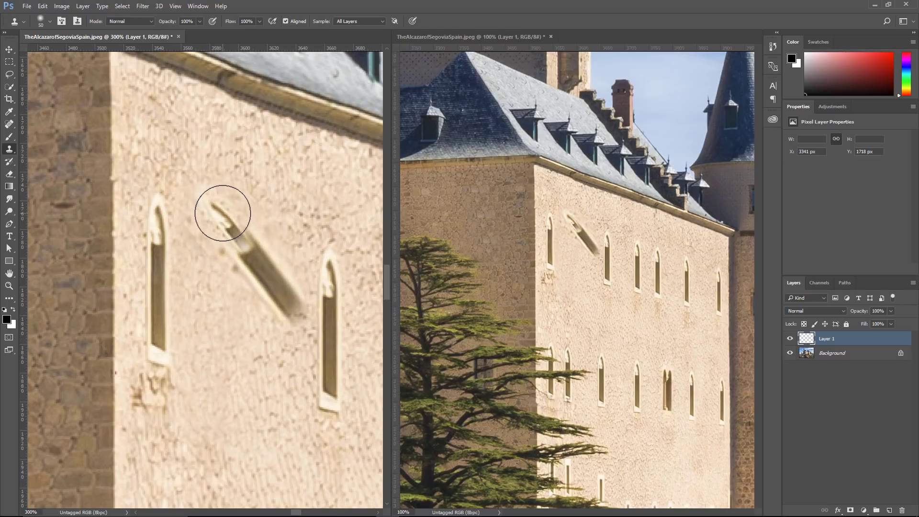
left_click_drag(221, 209, 283, 295)
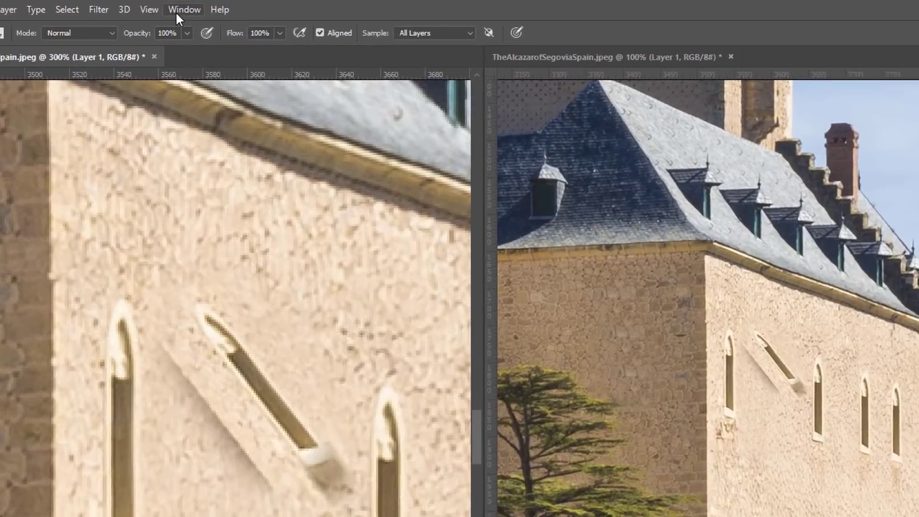
Open the Clone Source settings, set the rotation to -37.5°, and paint a nearly horizontal window copy above the diagonal one
left_click(198, 6)
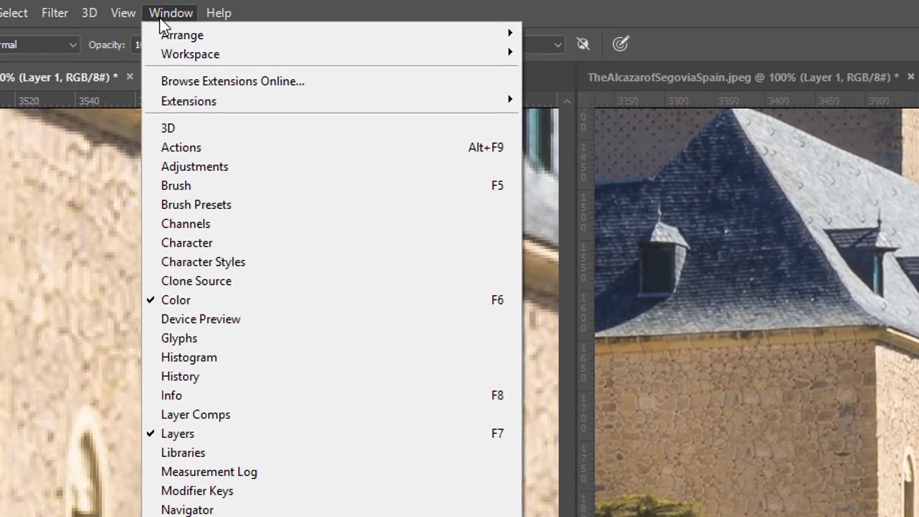
left_click(213, 284)
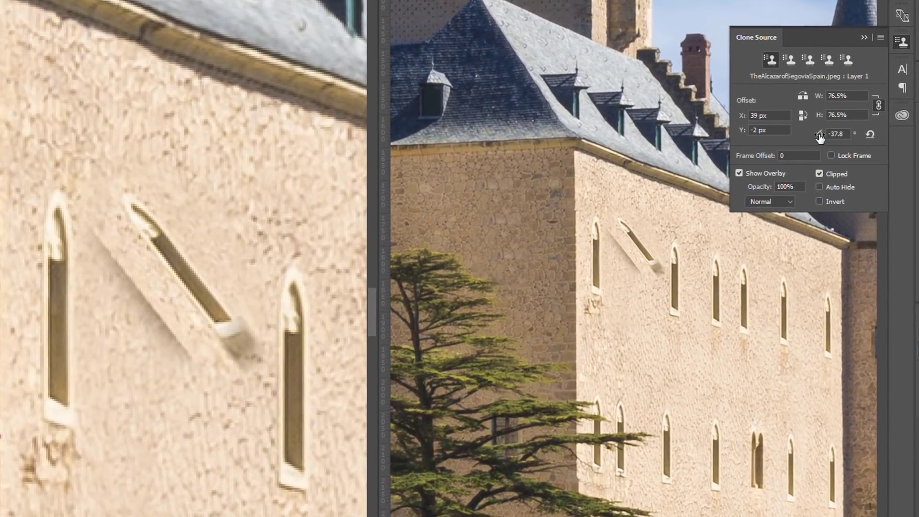
left_click_drag(713, 156, 730, 156)
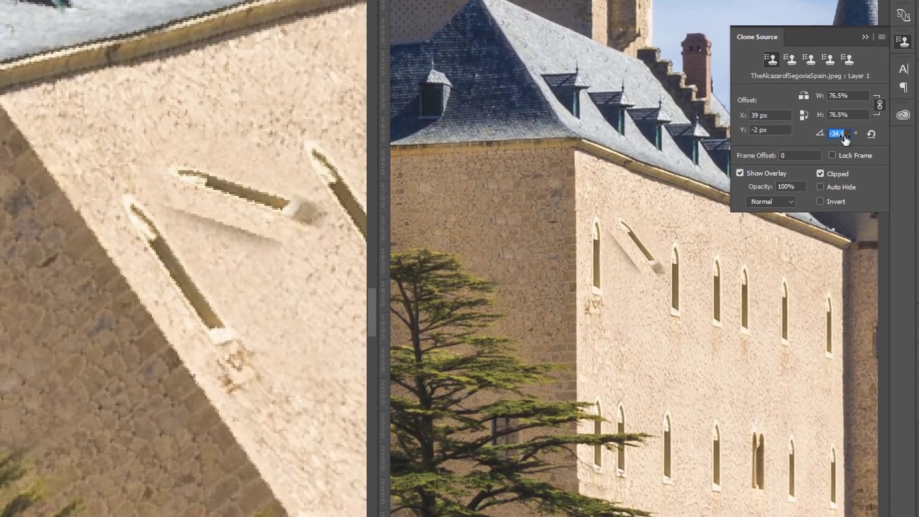
left_click_drag(846, 139, 824, 145)
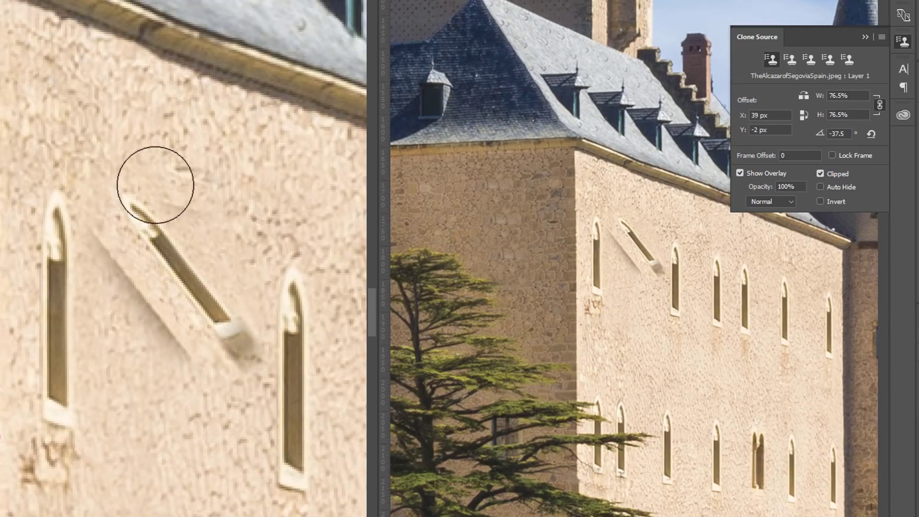
mouse_move(155, 185)
left_mouse_down()
mouse_move(219, 216)
mouse_move(256, 188)
mouse_move(235, 183)
mouse_move(272, 189)
mouse_move(185, 179)
mouse_move(225, 179)
left_mouse_up()
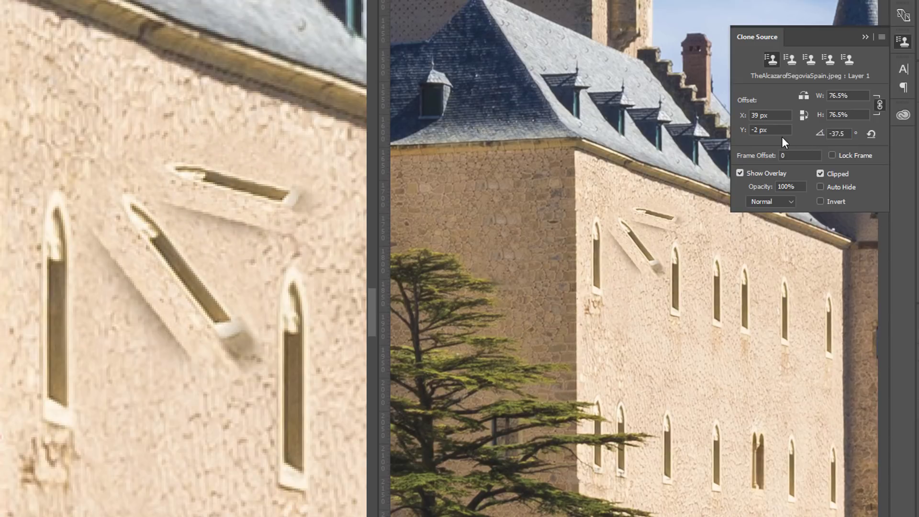
Scale the clone source to 5% and paint a miniature tilted castle over the copied windows on the wall
left_click_drag(820, 99, 768, 101)
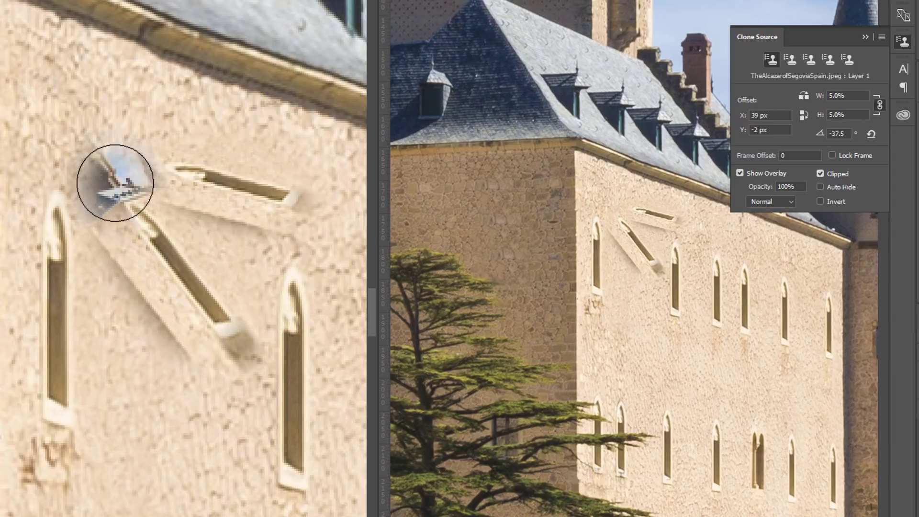
mouse_move(112, 180)
left_mouse_down()
mouse_move(169, 241)
mouse_move(209, 226)
mouse_move(198, 210)
mouse_move(258, 197)
mouse_move(197, 201)
mouse_move(192, 275)
mouse_move(122, 217)
mouse_move(225, 236)
left_mouse_up()
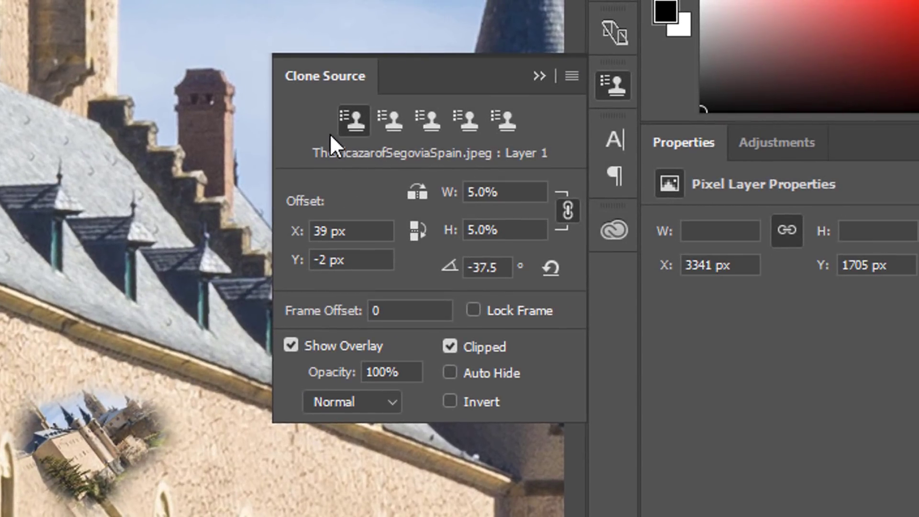
Reset the first clone source's scale and rotation, and clone an arched window between two existing ones in the lower row
left_click(362, 118)
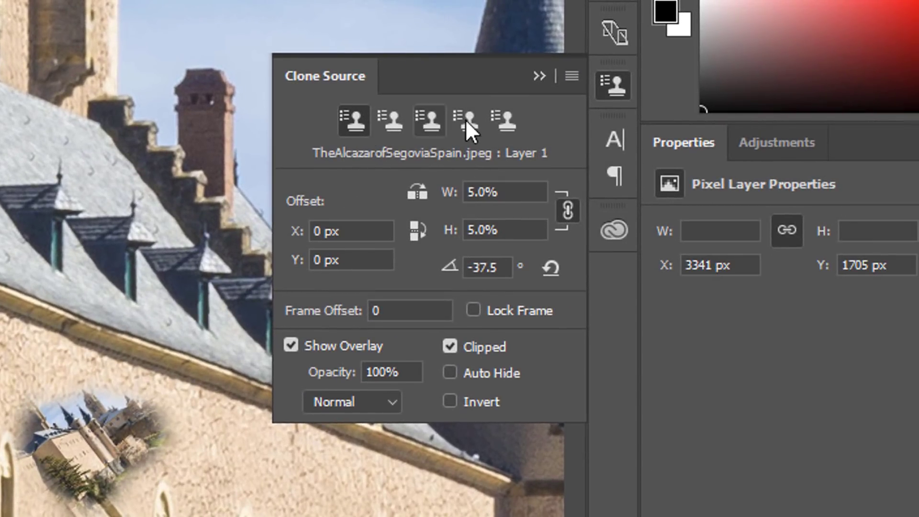
left_click(547, 272)
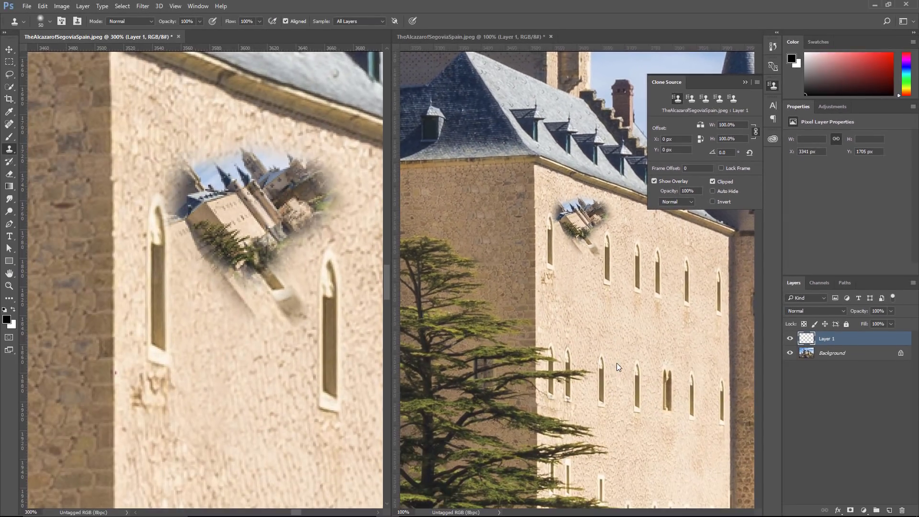
left_click(616, 365)
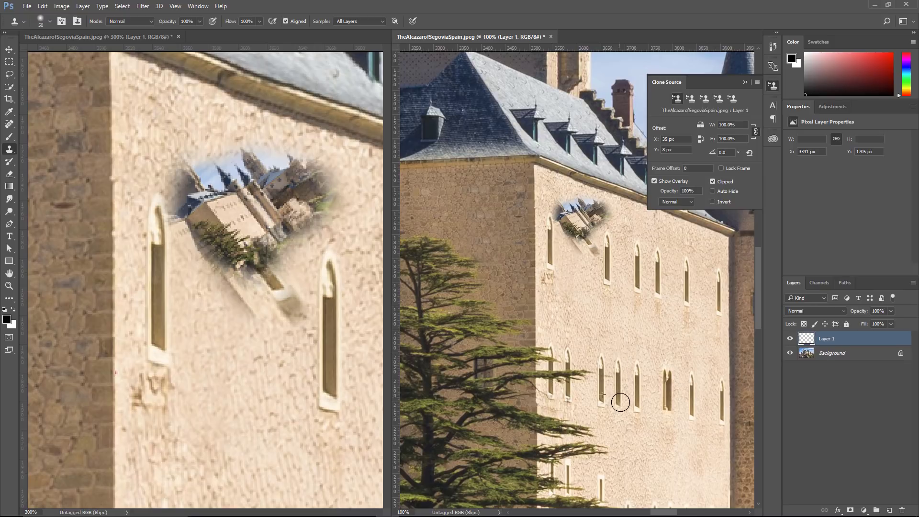
Store the tree top in the second clone source and paint a patch of its foliage on the shaded wall above
left_click(691, 99)
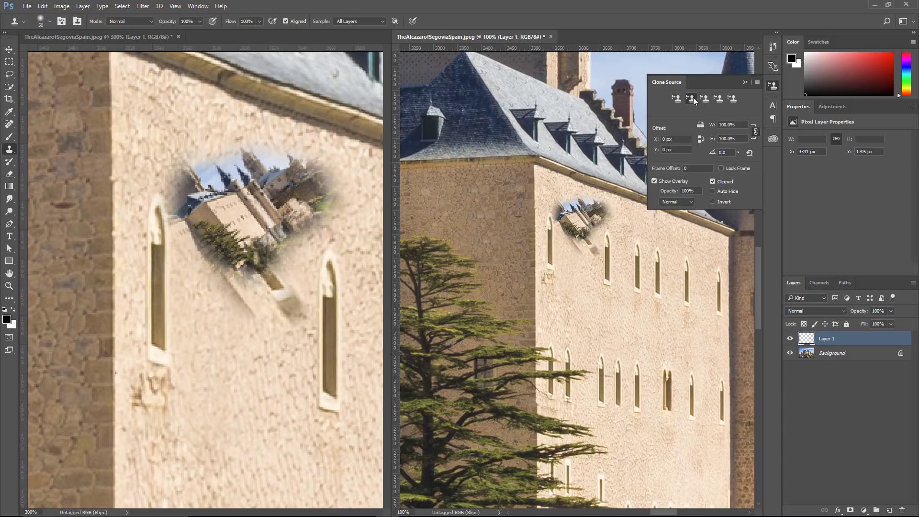
left_click(419, 252, "alt")
mouse_move(449, 203)
left_mouse_down()
mouse_move(460, 223)
mouse_move(467, 211)
left_mouse_up()
Store the leftmost dormer in the third clone source and paint a copy of it beside the original on the blue roof
left_click(704, 99)
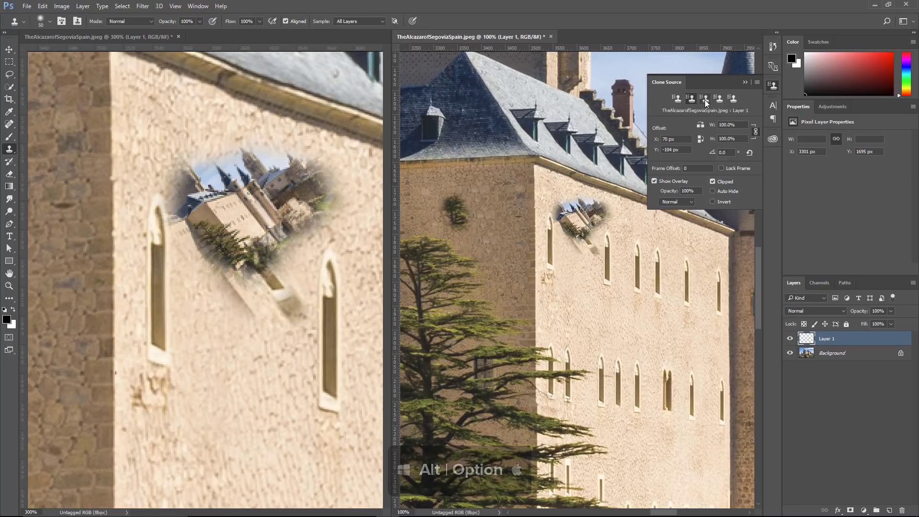
left_click(425, 117, "alt")
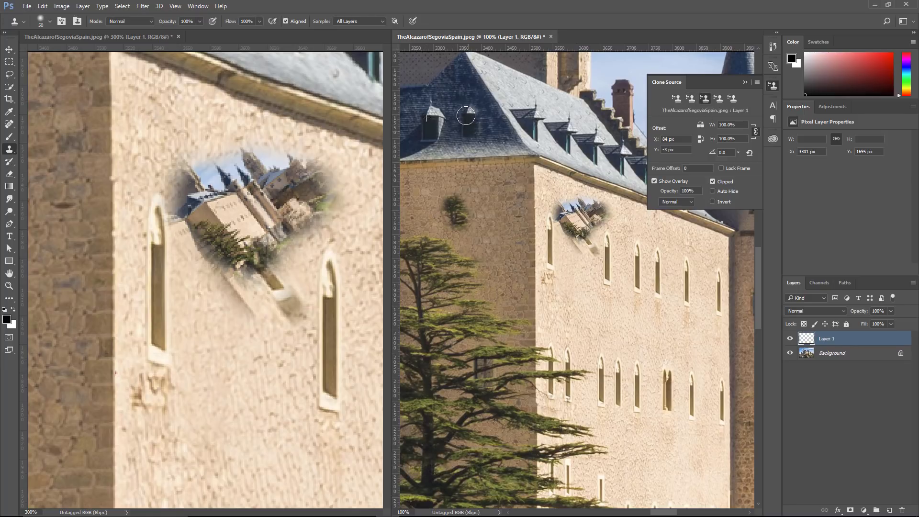
left_click_drag(470, 123, 482, 135)
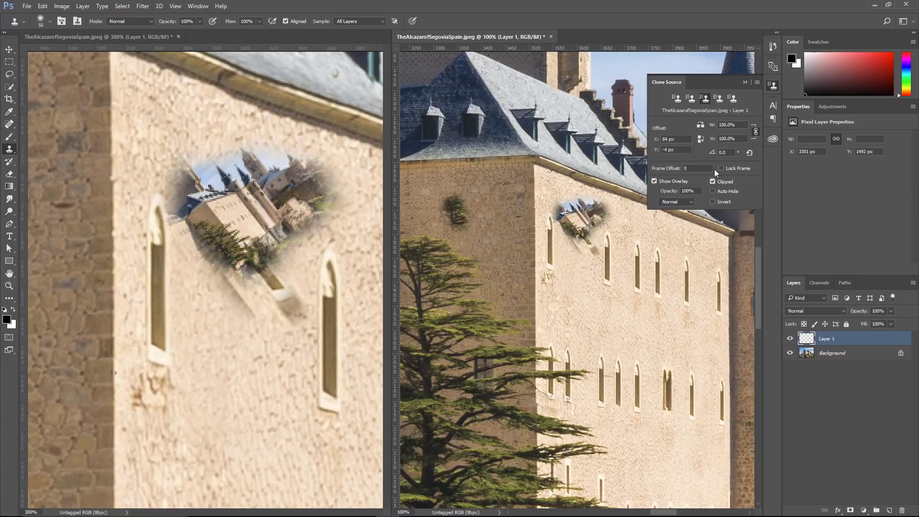
Alternate between the three stored clone sources to paint another arched window, more tree foliage and another roof dormer
left_click(676, 99)
mouse_move(633, 410)
left_mouse_down()
mouse_move(648, 390)
mouse_move(650, 407)
mouse_move(653, 360)
mouse_move(659, 409)
mouse_move(656, 390)
left_mouse_up()
left_click(691, 99)
mouse_move(507, 287)
left_mouse_down()
mouse_move(497, 287)
mouse_move(494, 257)
mouse_move(474, 258)
left_mouse_up()
left_click(703, 99)
mouse_move(550, 129)
left_mouse_down()
mouse_move(521, 106)
mouse_move(532, 132)
mouse_move(510, 109)
mouse_move(518, 128)
mouse_move(507, 122)
mouse_move(538, 136)
left_mouse_up()
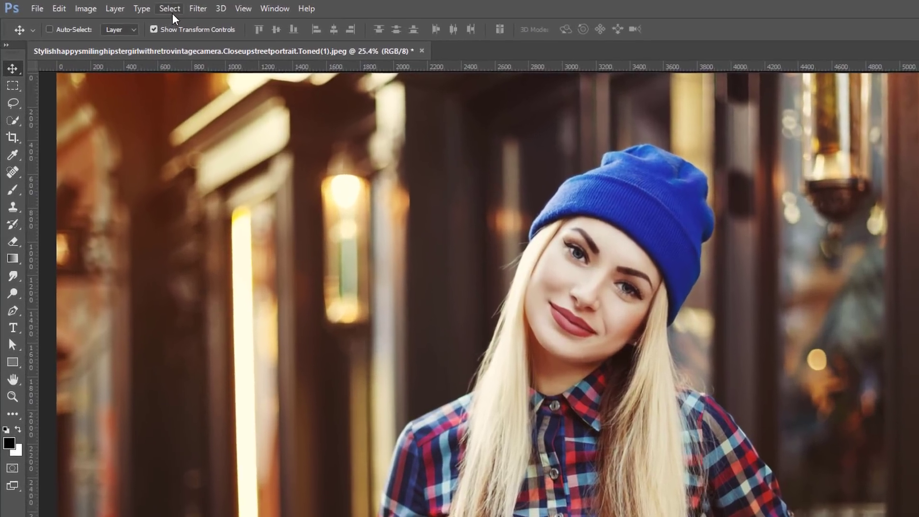
Try a Color Range selection by sampling a red of the plaid shirt and adding the shirt's dark blue
left_click(122, 5)
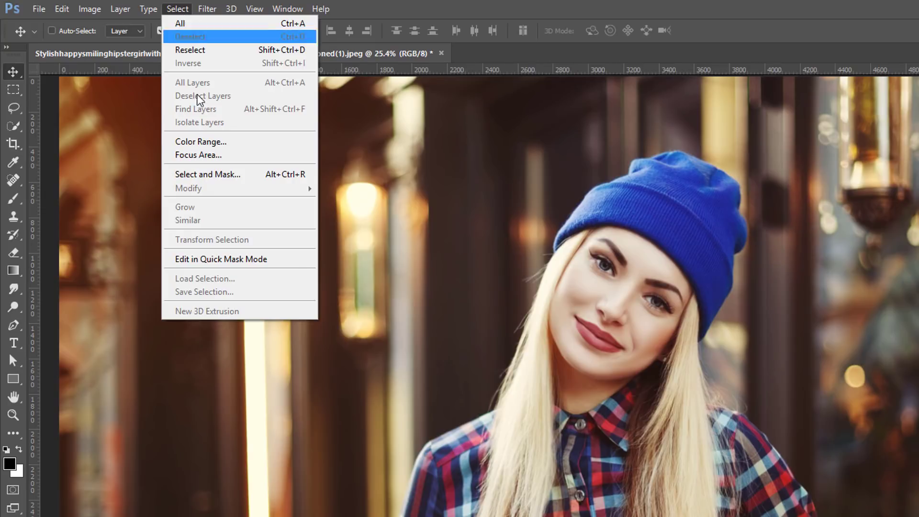
left_click(224, 143)
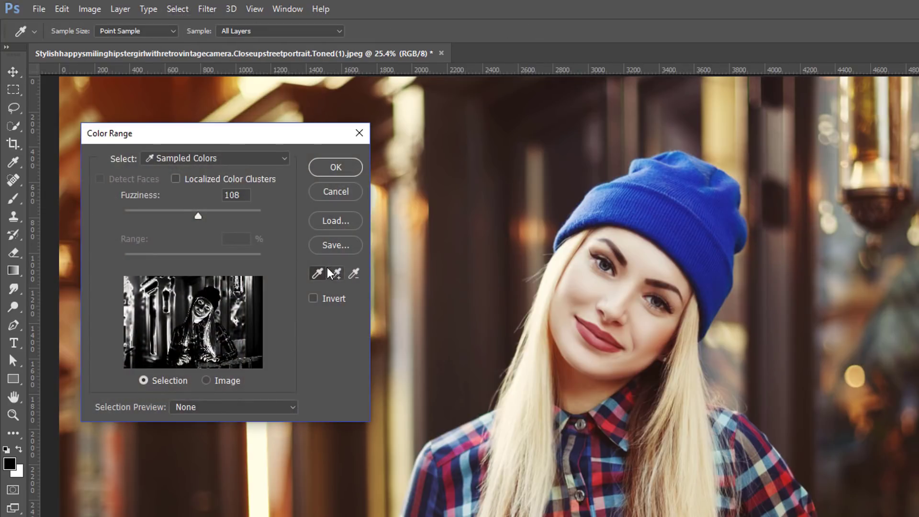
left_click(597, 455)
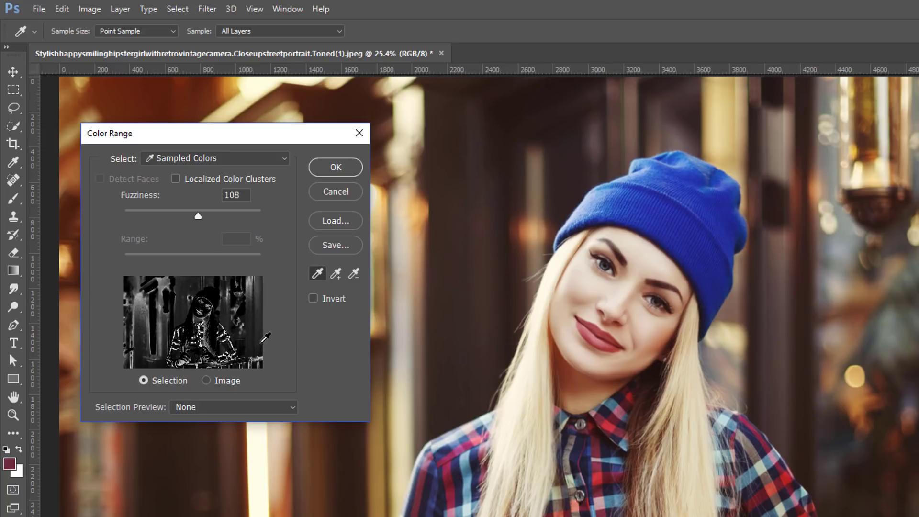
left_click(335, 274)
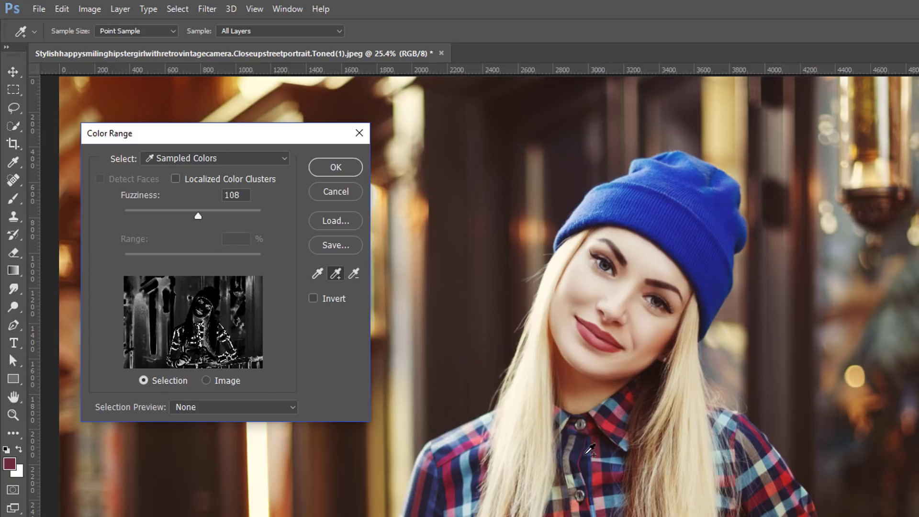
left_click(589, 451)
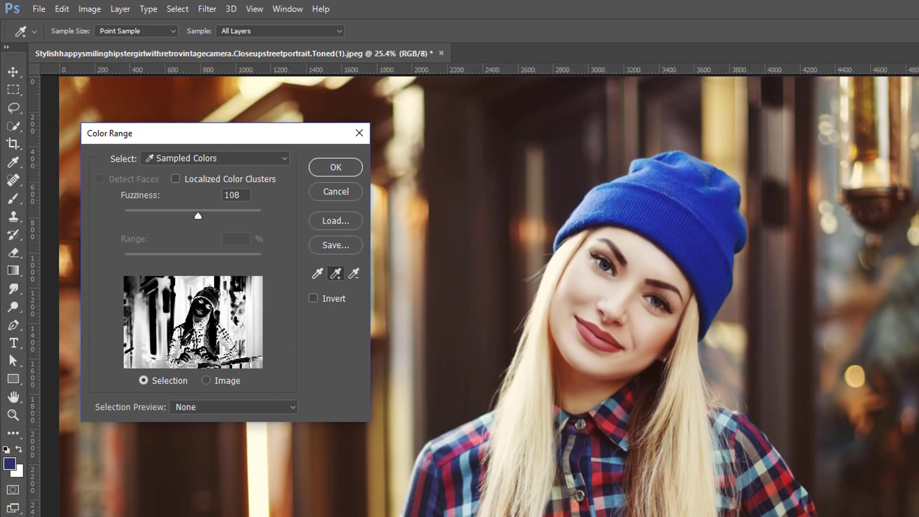
Subtract another dark shirt colour from the sampled range and set Fuzziness to 106
left_click(353, 274)
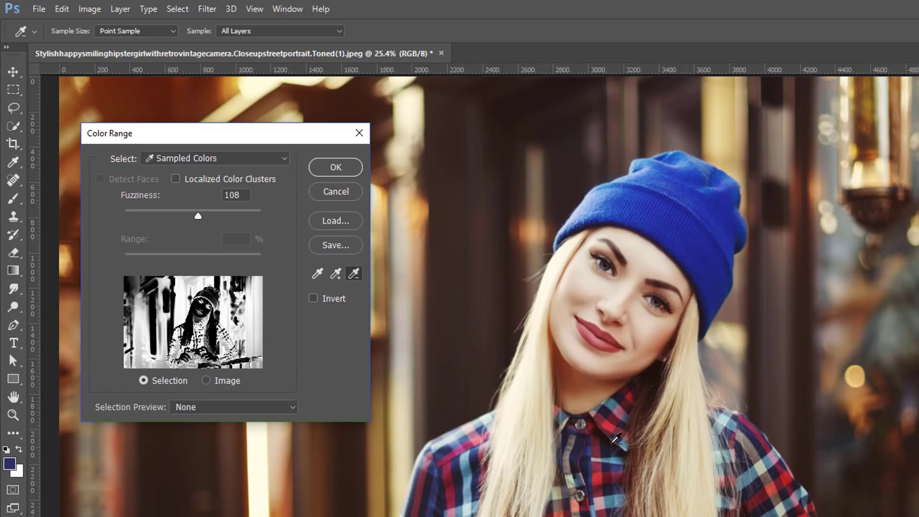
left_click(608, 453)
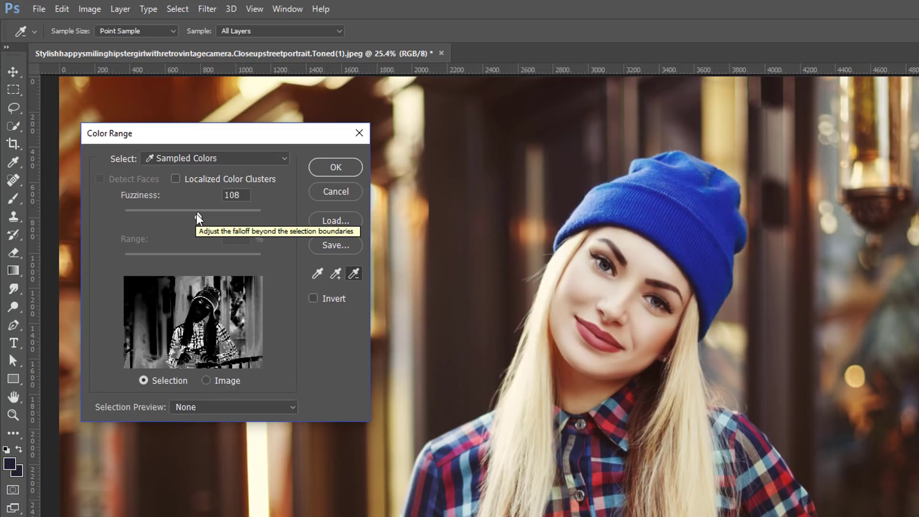
mouse_move(199, 219)
left_mouse_down()
mouse_move(168, 219)
mouse_move(196, 218)
left_mouse_up()
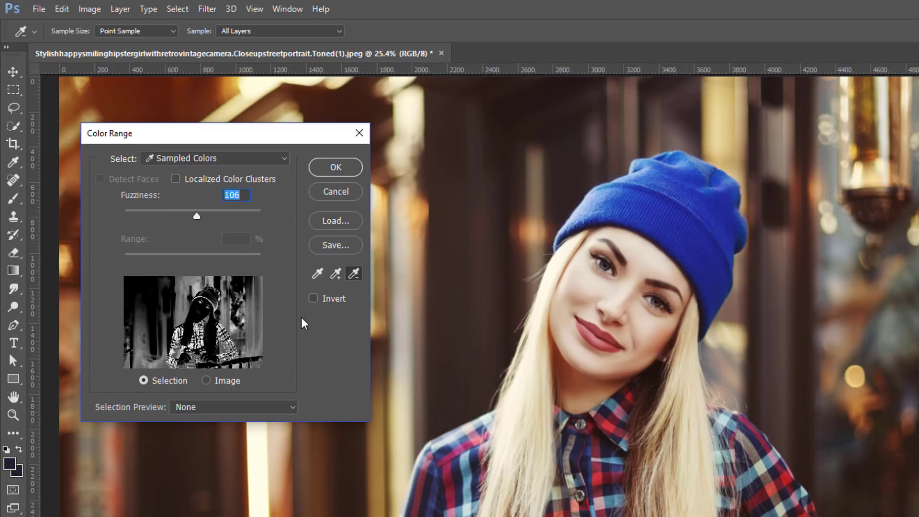
Resample the shirt's red, add another red from the sleeve, set Fuzziness to 86, and cancel Color Range
left_click(318, 274)
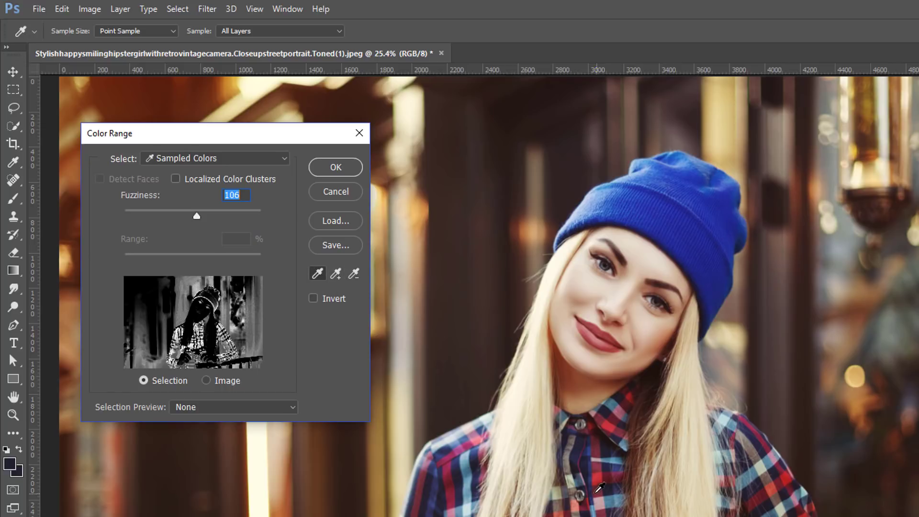
left_click(597, 491)
left_click(598, 466)
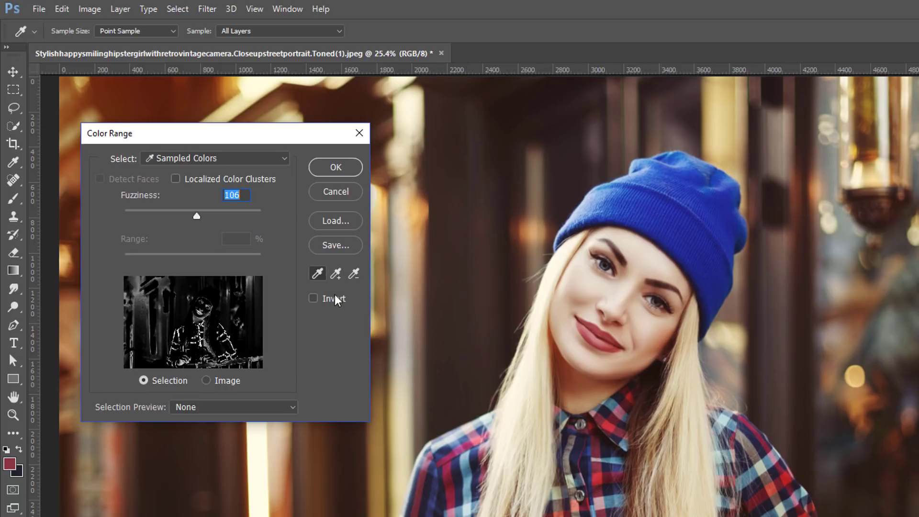
left_click(335, 273)
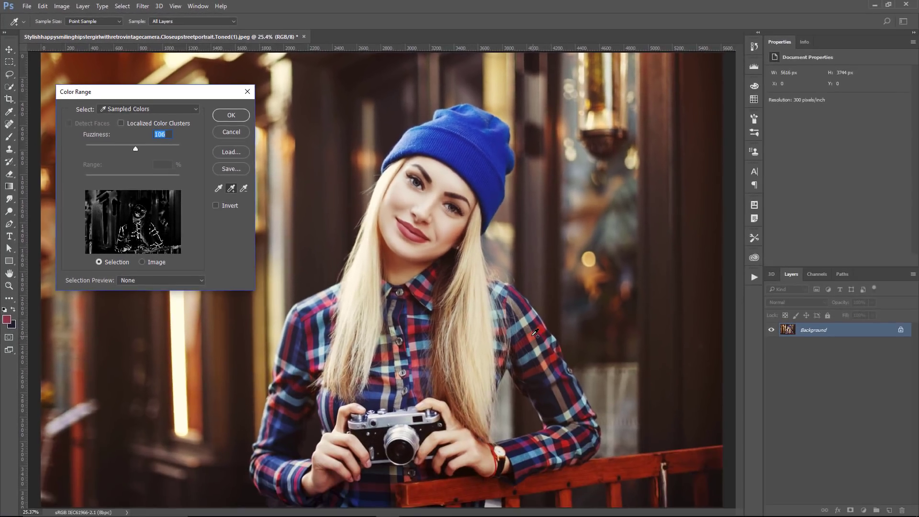
left_click(789, 482)
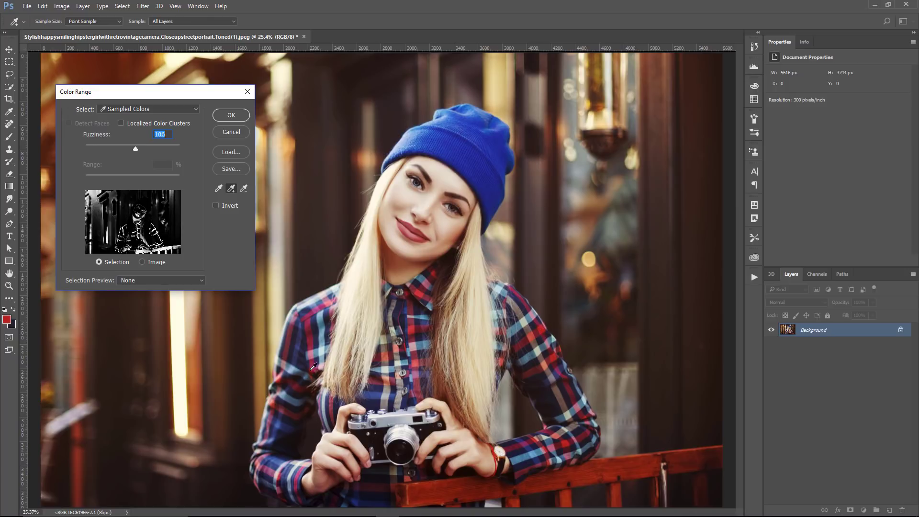
left_click_drag(136, 149, 126, 149)
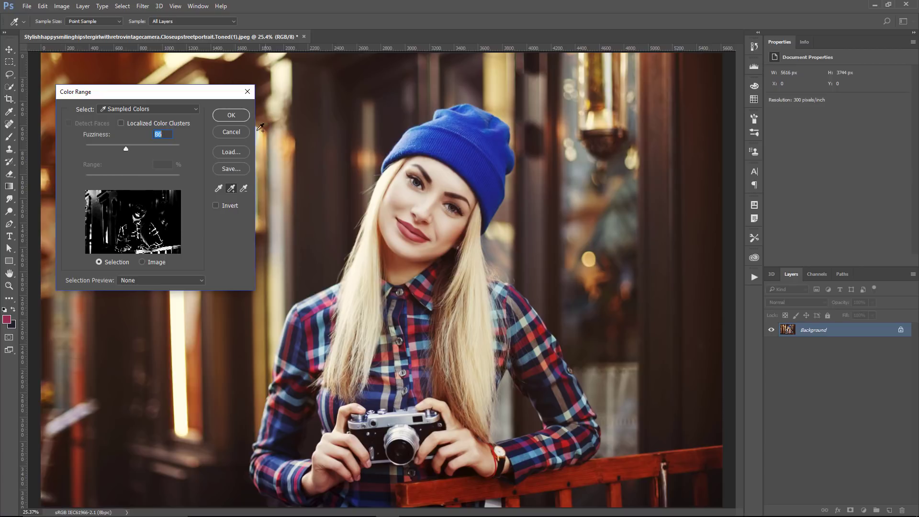
left_click(233, 135)
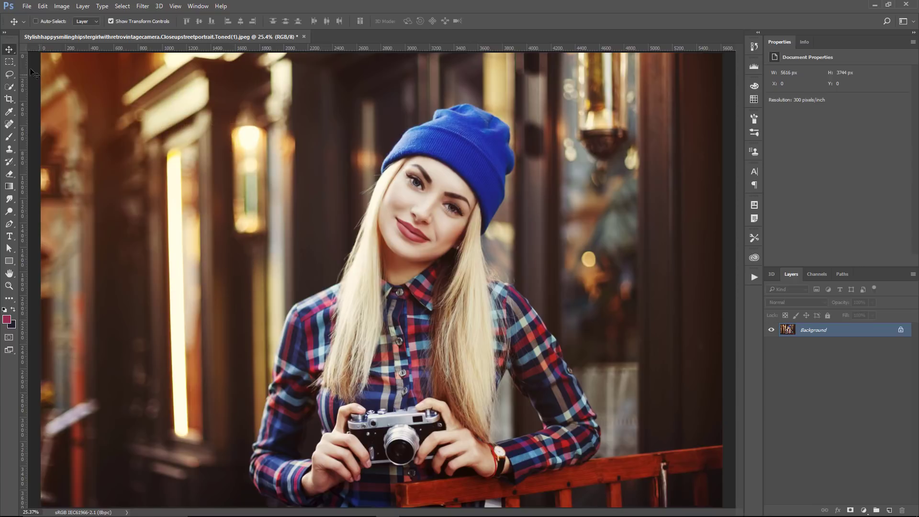
Draw a rectangular marquee around the plaid shirt from the neck to the image's lower edge and open Color Range
left_click(10, 62)
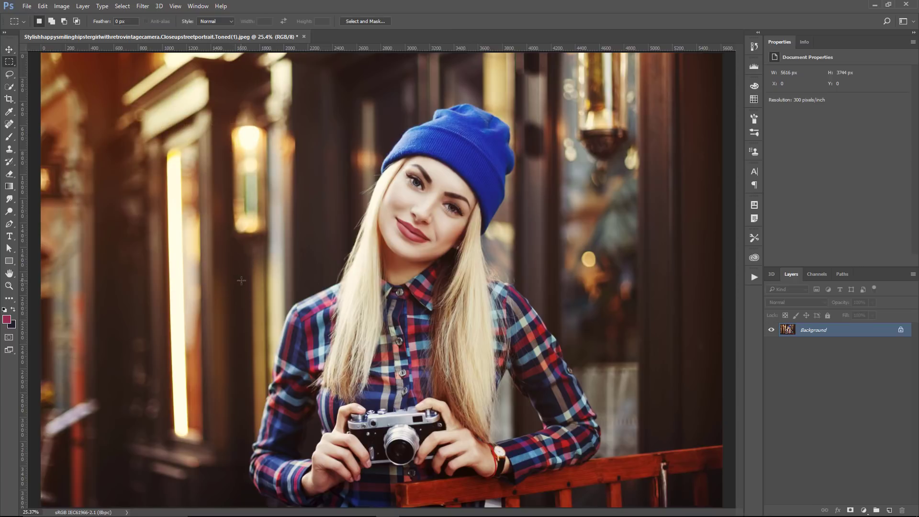
left_click_drag(246, 265, 603, 509)
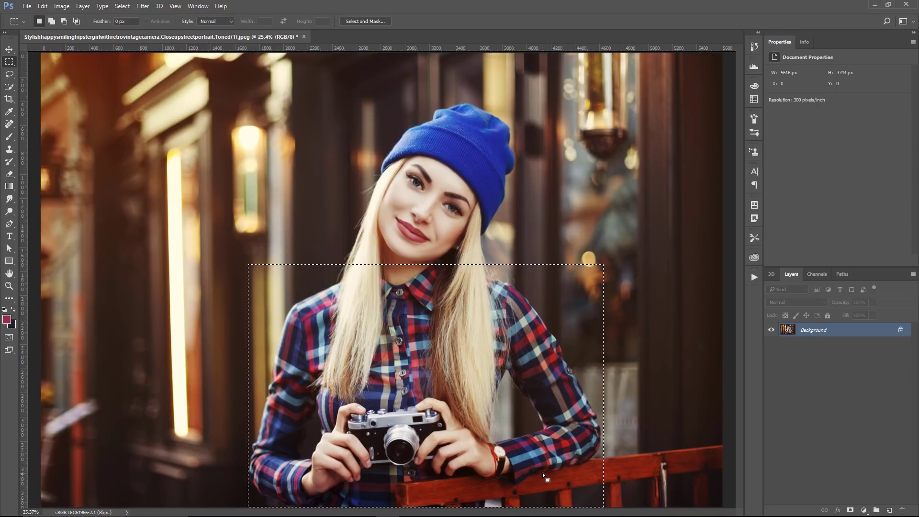
left_click(123, 7)
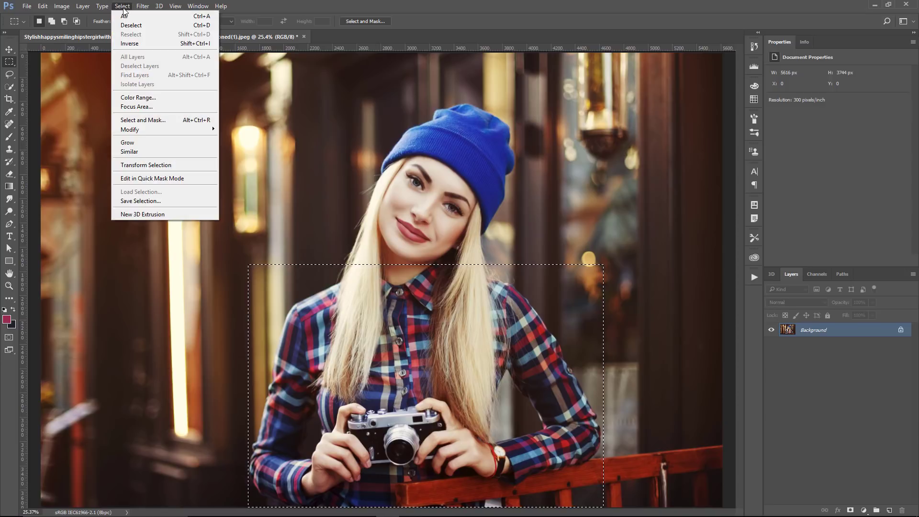
left_click(155, 98)
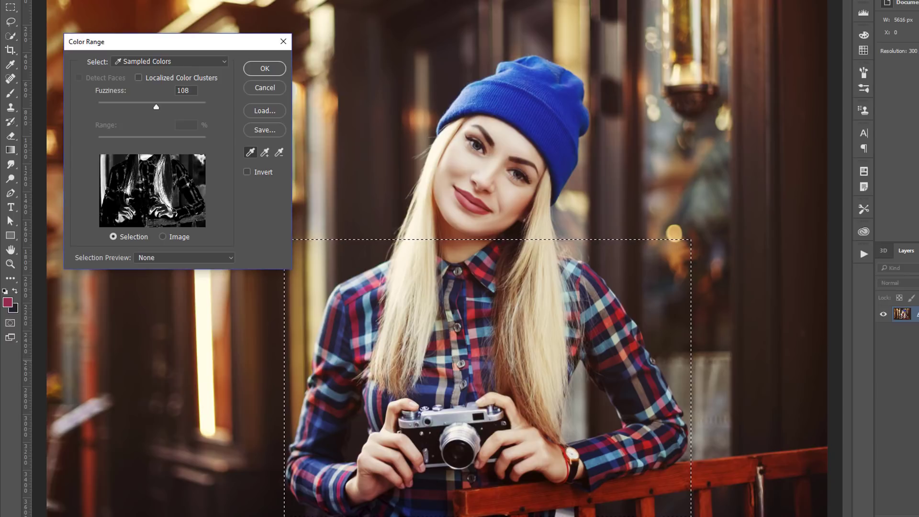
Sample a red of the shirt, add more reds from the sleeve, front and shoulder, and apply Color Range with Fuzziness 79
left_click(479, 350)
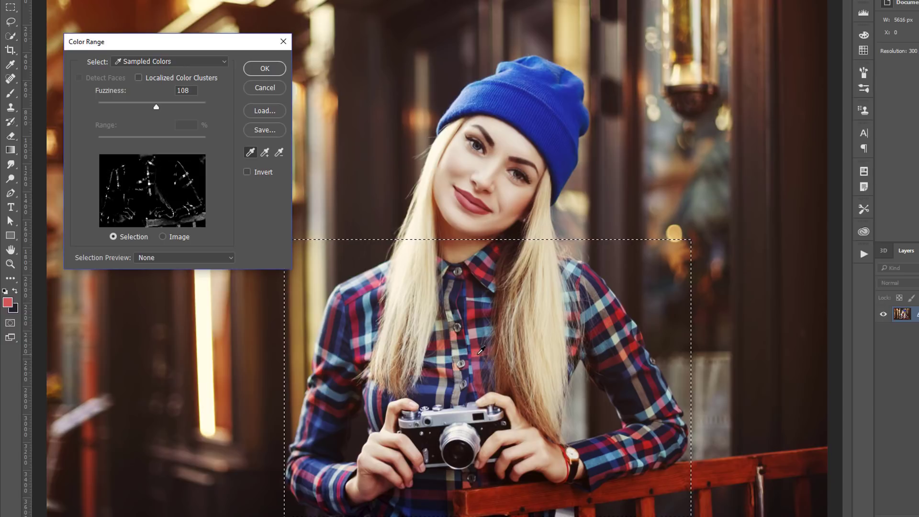
left_click(264, 152)
left_click(641, 360)
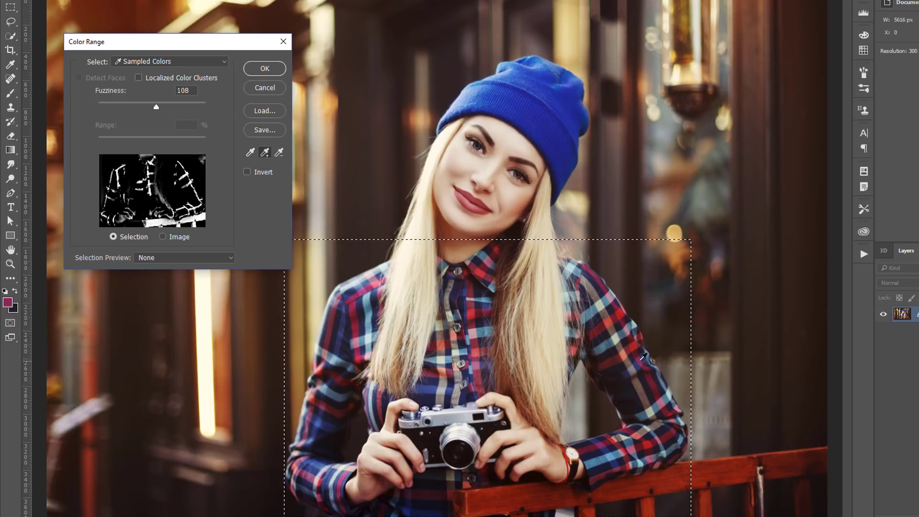
left_click(440, 327)
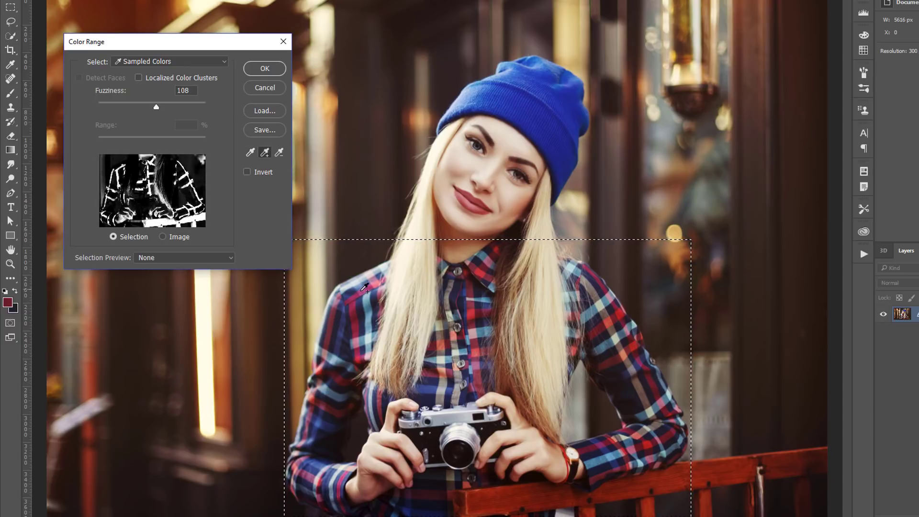
left_click(363, 287)
mouse_move(158, 109)
left_mouse_down()
mouse_move(123, 113)
mouse_move(142, 117)
left_mouse_up()
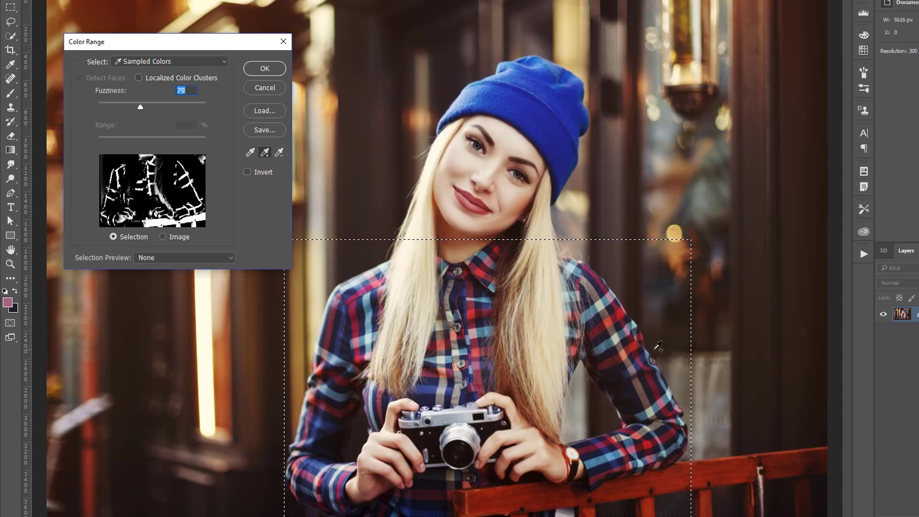
left_click(265, 68)
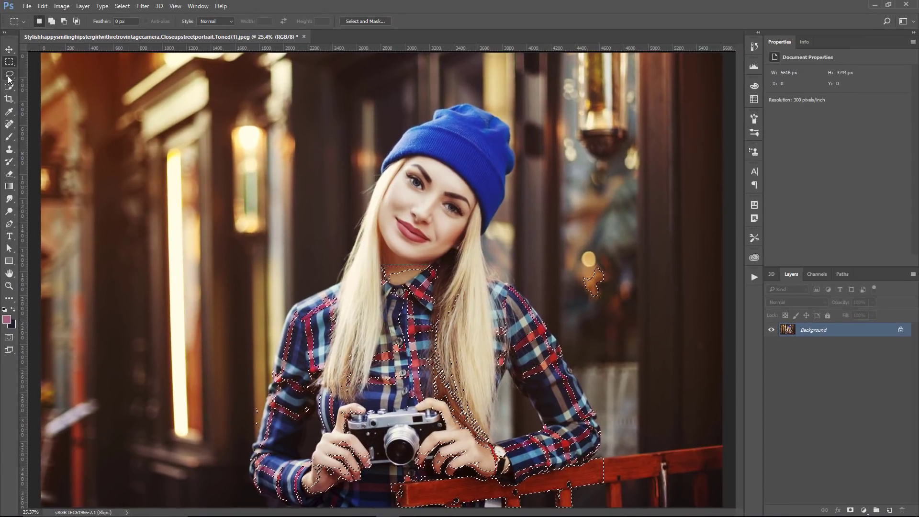
Subtract the hand on the camera's left side and the adjacent hair ends from the selection with the Lasso tool
left_click(10, 34)
left_click(9, 78)
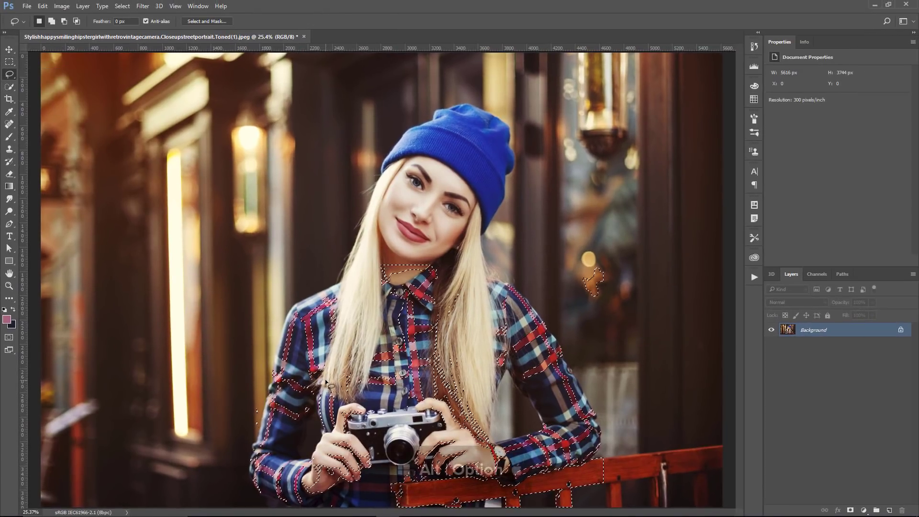
mouse_move(369, 495)
left_mouse_down()
mouse_move(381, 420)
mouse_move(354, 354)
mouse_move(324, 404)
mouse_move(339, 388)
mouse_move(339, 430)
mouse_move(323, 439)
left_mouse_up()
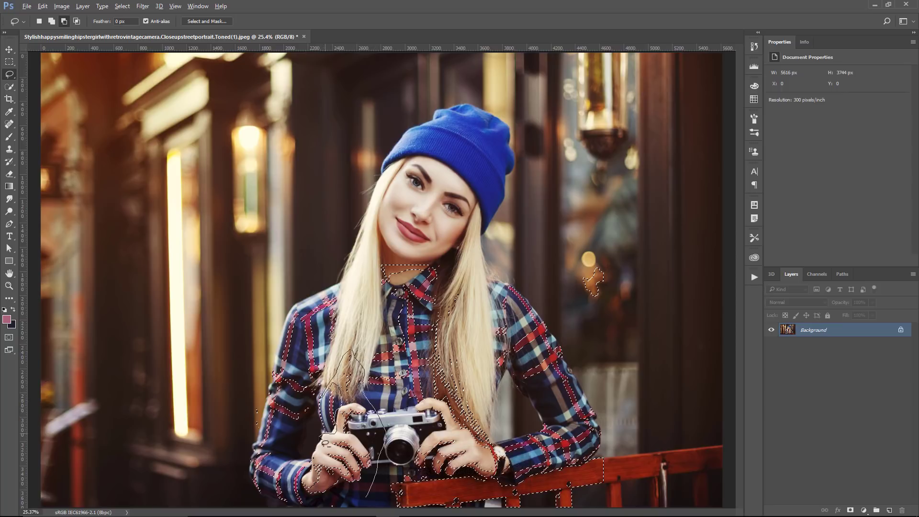
mouse_move(316, 476)
left_mouse_down()
mouse_move(319, 500)
mouse_move(366, 497)
left_mouse_up()
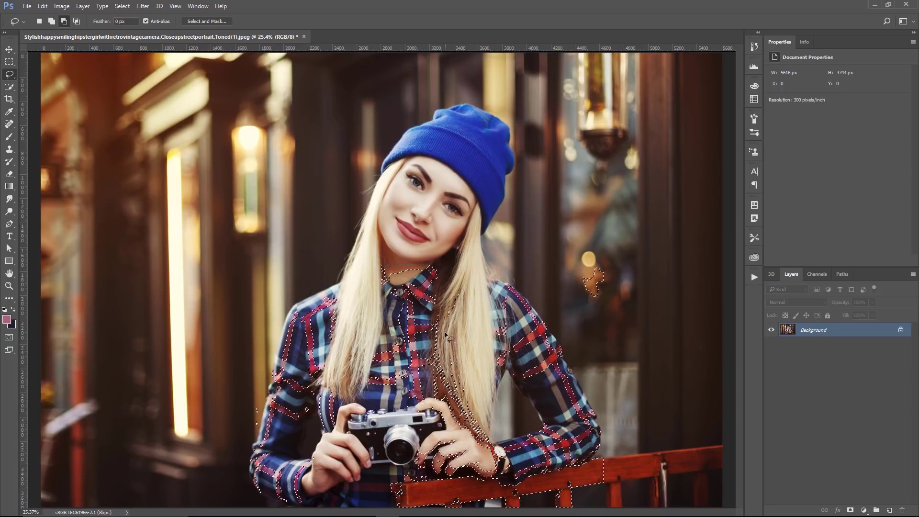
Subtract the remaining hair, the other hand, the red railing, the neck and the stray background areas from the selection
left_click_drag(467, 276, 436, 324)
mouse_move(427, 399)
left_mouse_down()
mouse_move(378, 506)
mouse_move(722, 445)
mouse_move(598, 461)
left_mouse_up()
left_click_drag(509, 461, 473, 282)
left_click_drag(615, 326, 613, 325)
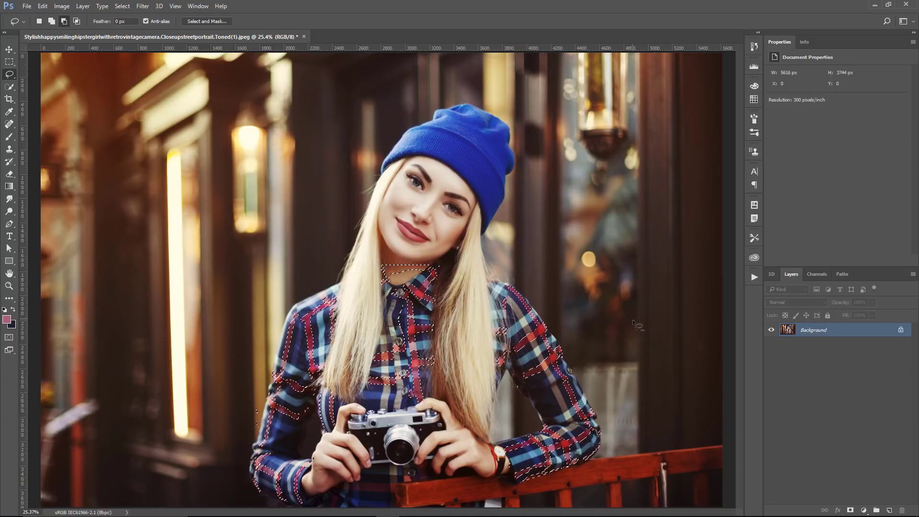
mouse_move(439, 253)
left_mouse_down()
mouse_move(430, 272)
mouse_move(400, 282)
left_mouse_up()
left_click_drag(257, 376, 246, 429)
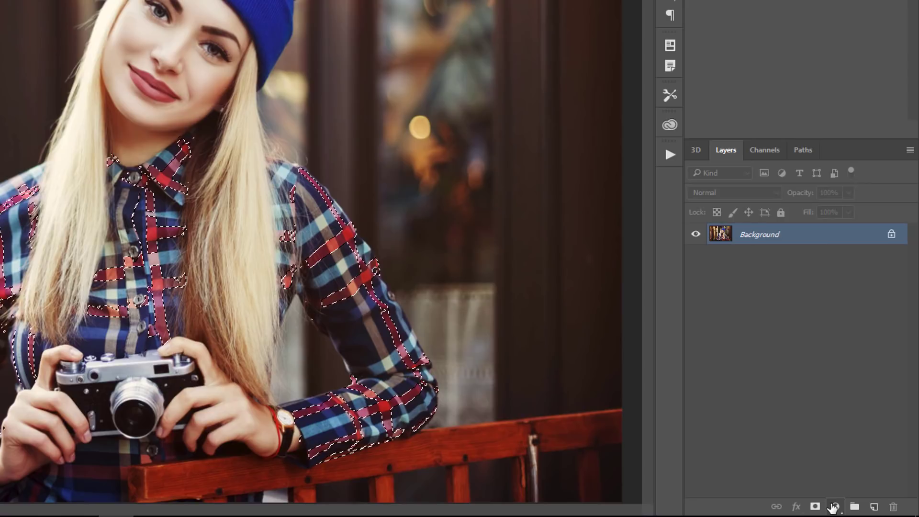
Add a Hue/Saturation adjustment layer masked to the shirt selection and shift its Hue
left_click(837, 506)
left_click(843, 336)
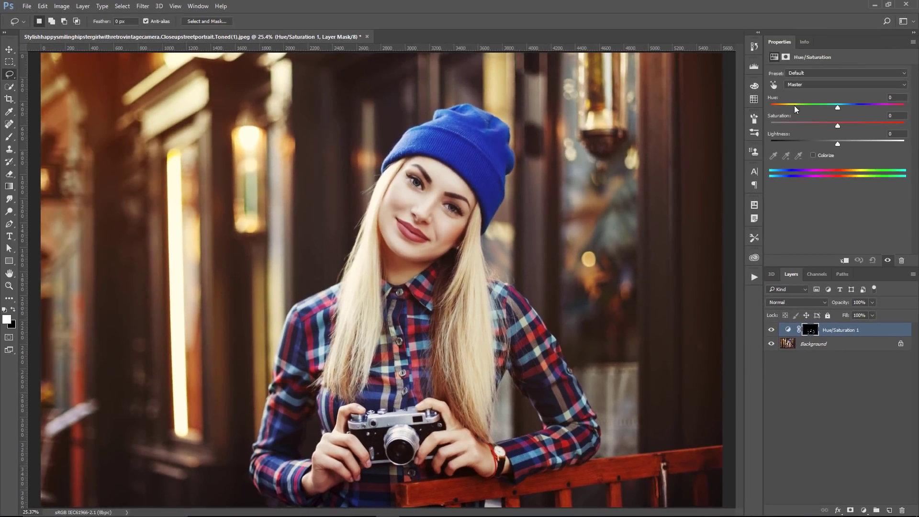
mouse_move(838, 107)
left_mouse_down()
mouse_move(852, 109)
mouse_move(843, 111)
left_mouse_up()
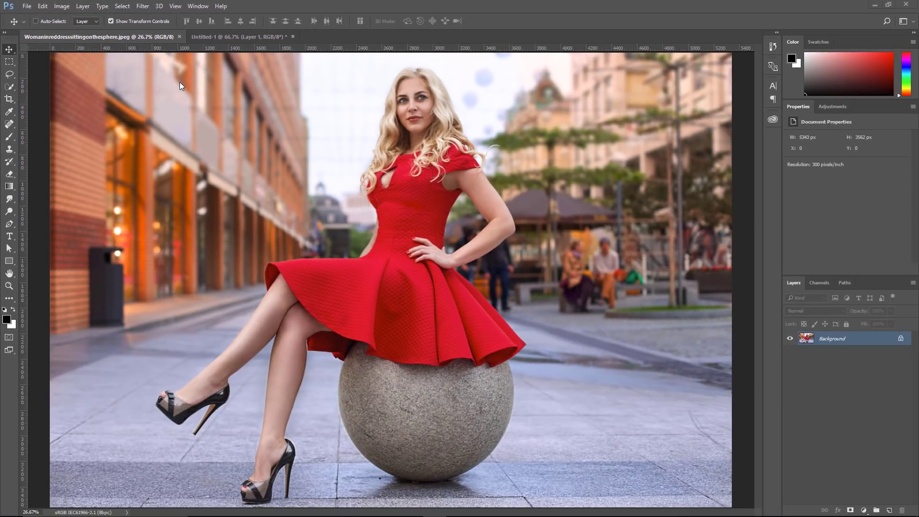
Convert the red dress photo to Lab Color mode
left_click(62, 6)
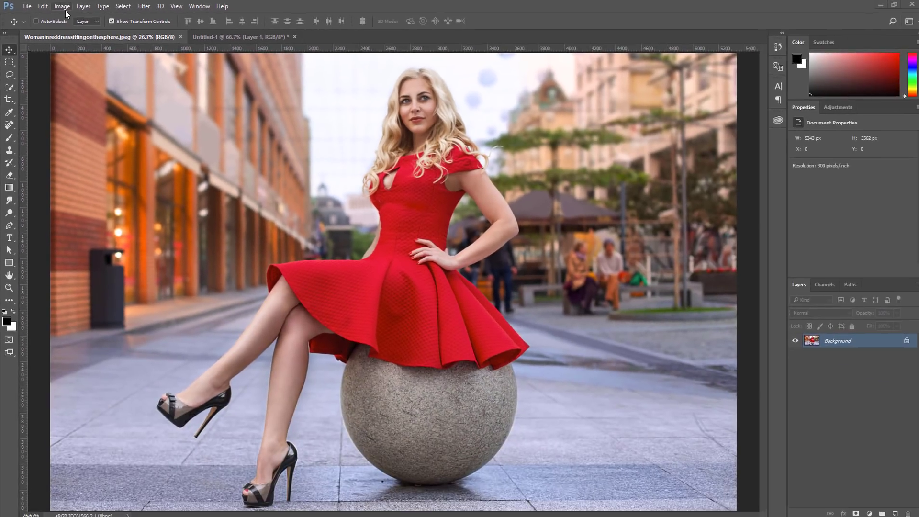
mouse_move(184, 43)
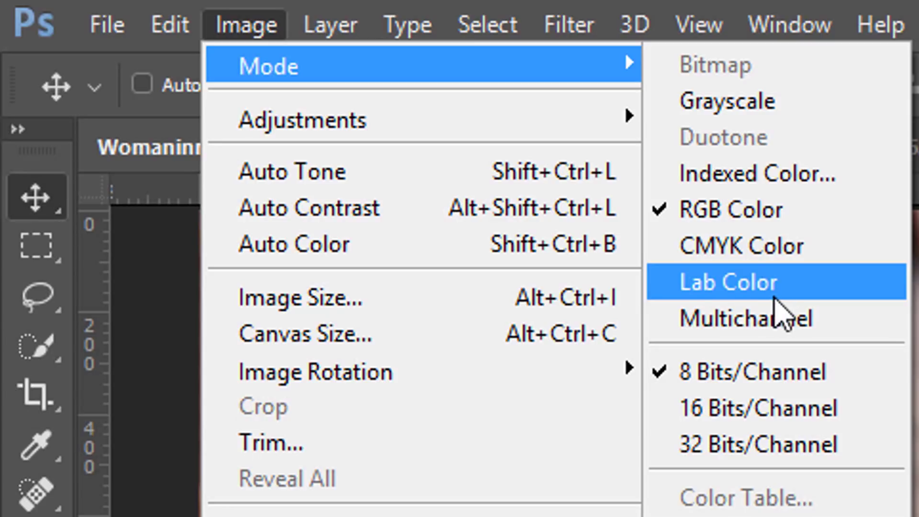
left_click(774, 297)
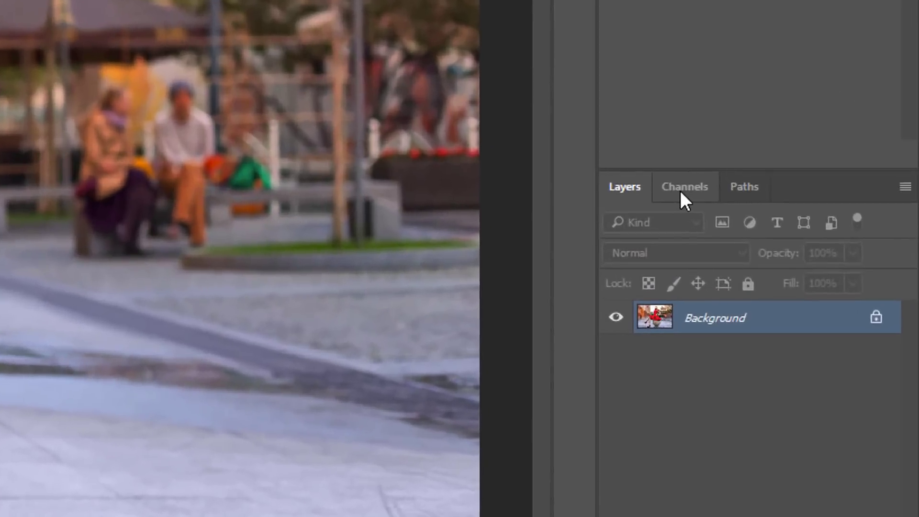
Examine the Lightness, a and b channels individually and compare them with the Lab gradient diagram in the Untitled-1 document
left_click(819, 283)
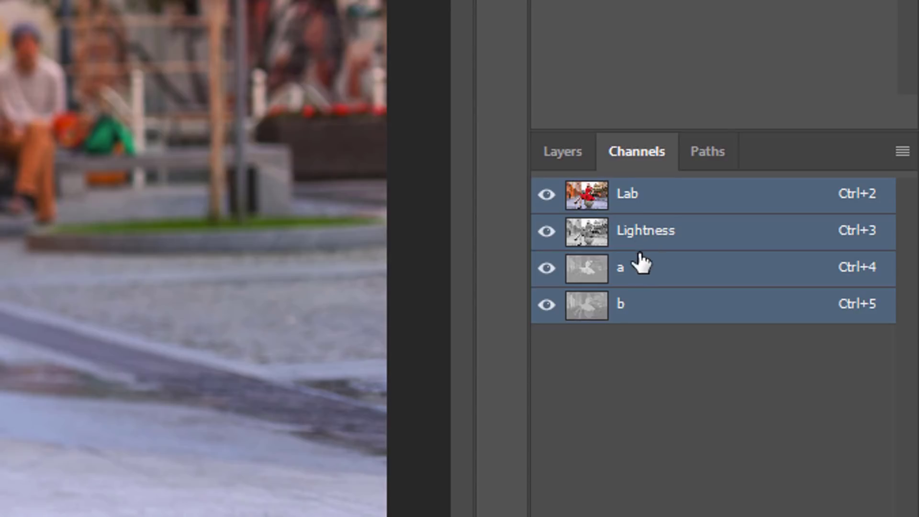
left_click(644, 237)
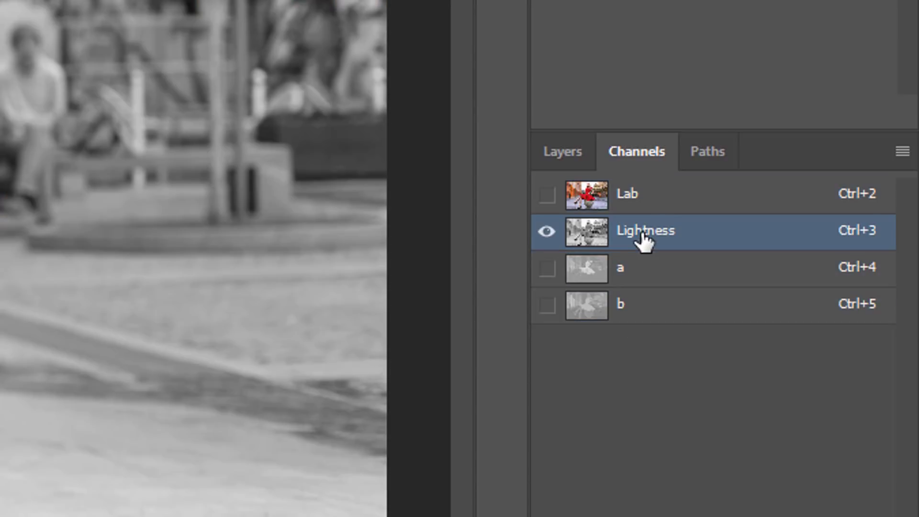
left_click(655, 281)
left_click(655, 311)
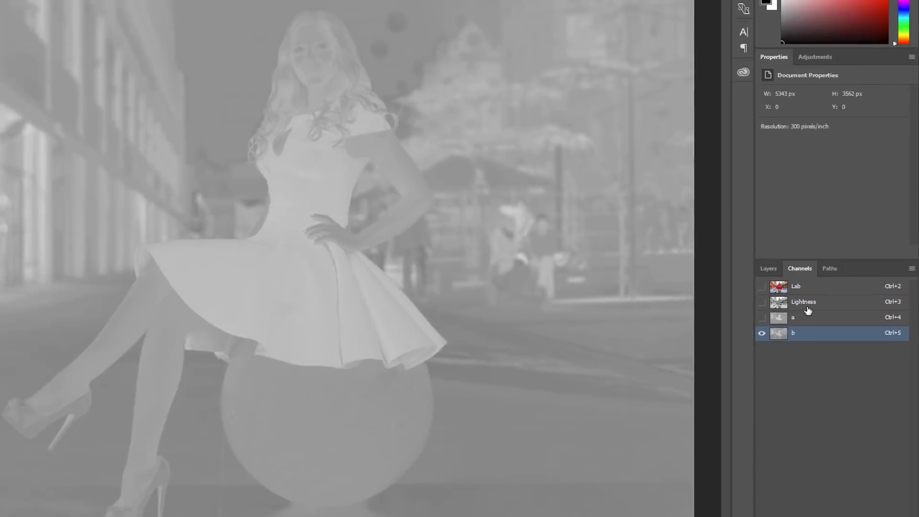
left_click(629, 242)
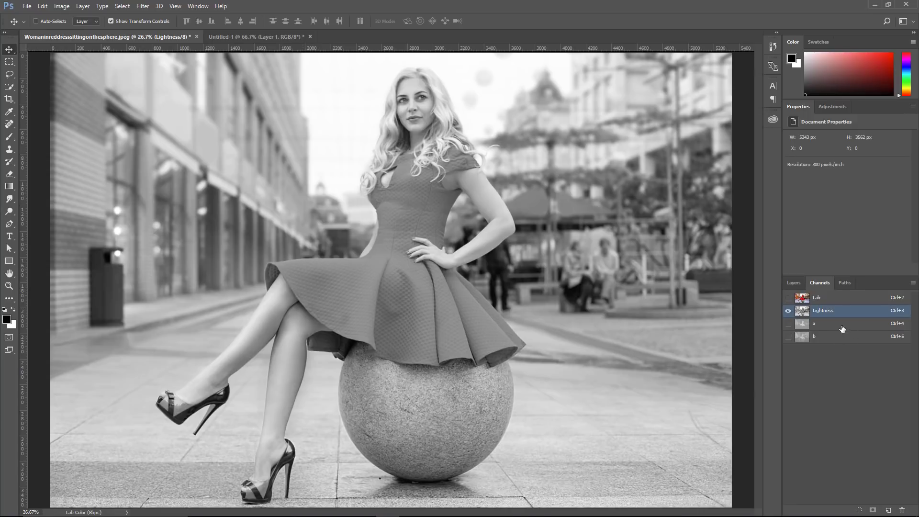
left_click(822, 325)
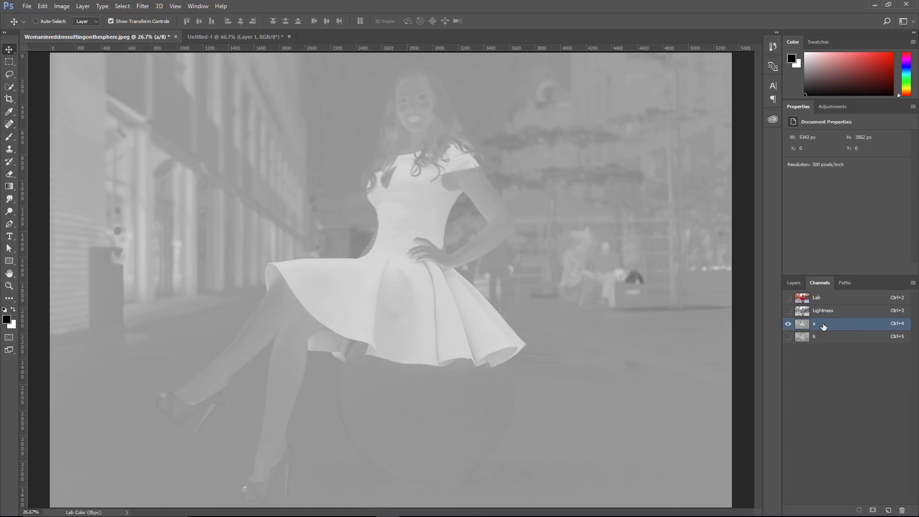
left_click(827, 339)
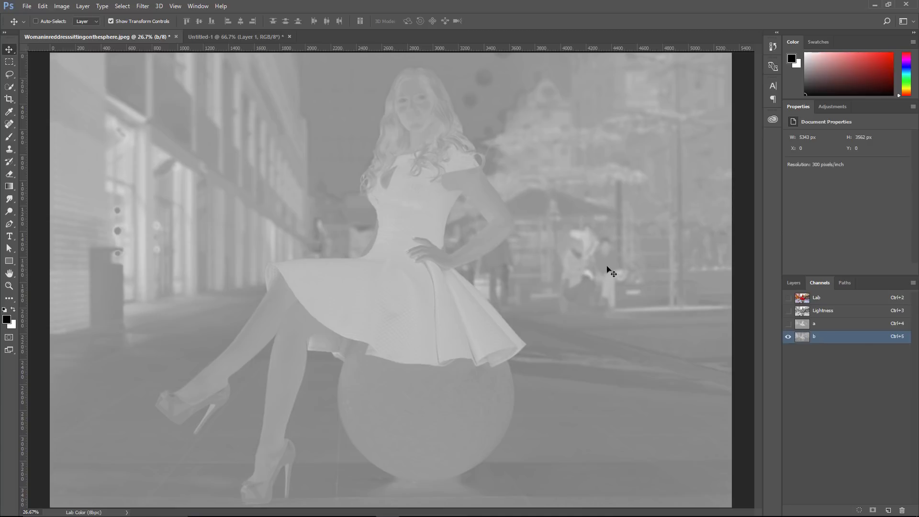
left_click(247, 41)
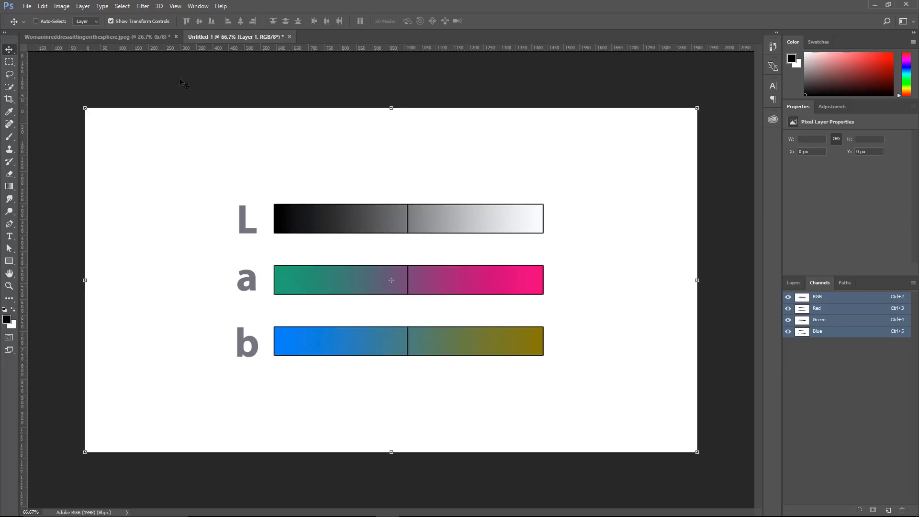
left_click(141, 39)
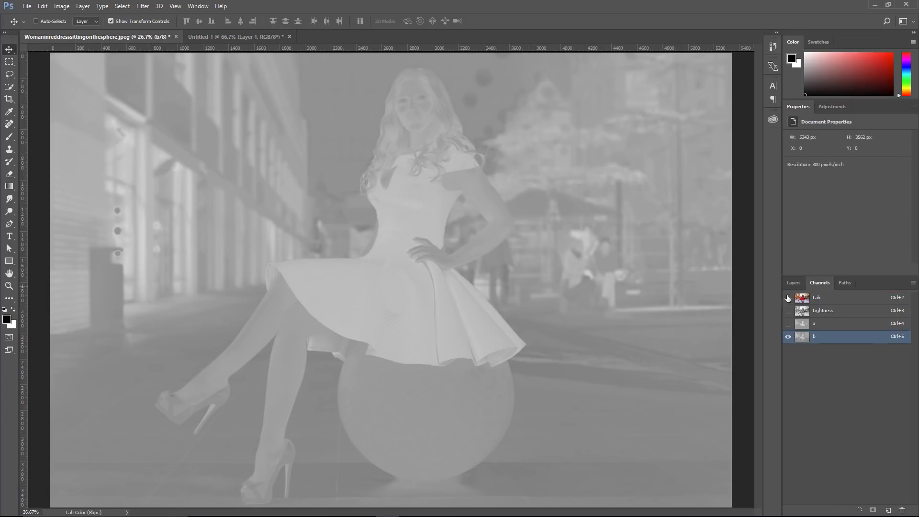
Restore the composite Lab view and duplicate the Background layer
left_click(808, 301)
left_click(793, 282)
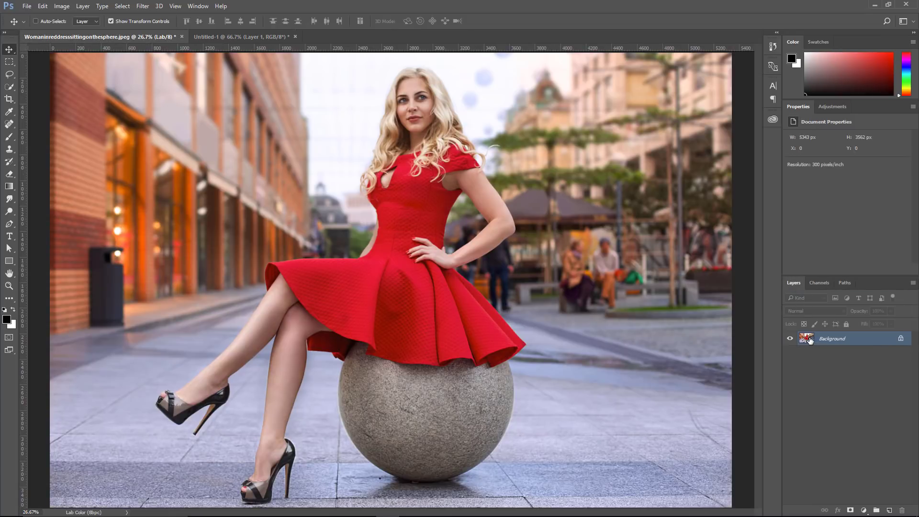
left_click_drag(809, 341, 888, 509)
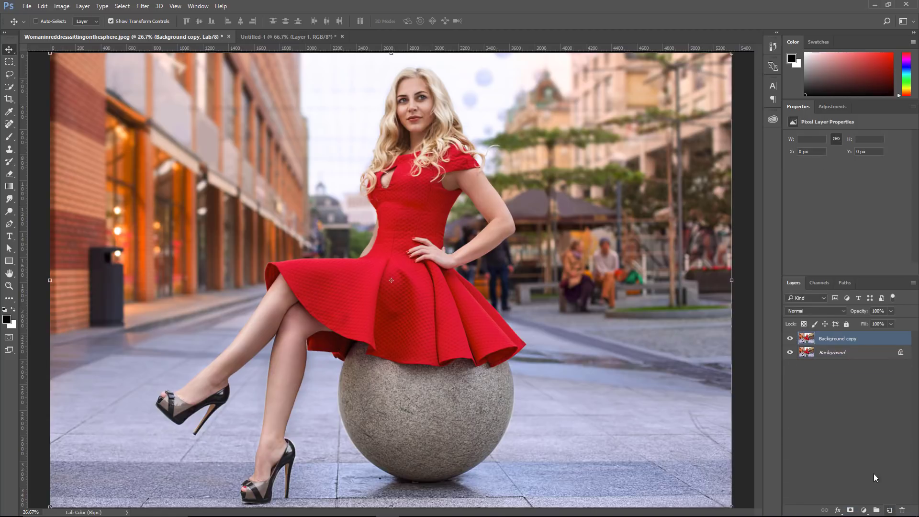
Invert the a channel of the duplicated layer, then restore the composite Lab view and return to the layers
left_click(823, 282)
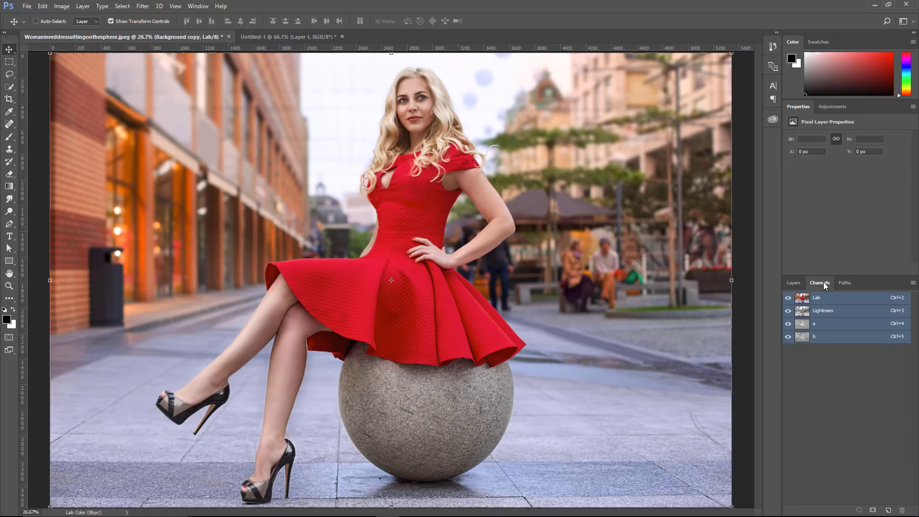
left_click(812, 329)
left_click(806, 338)
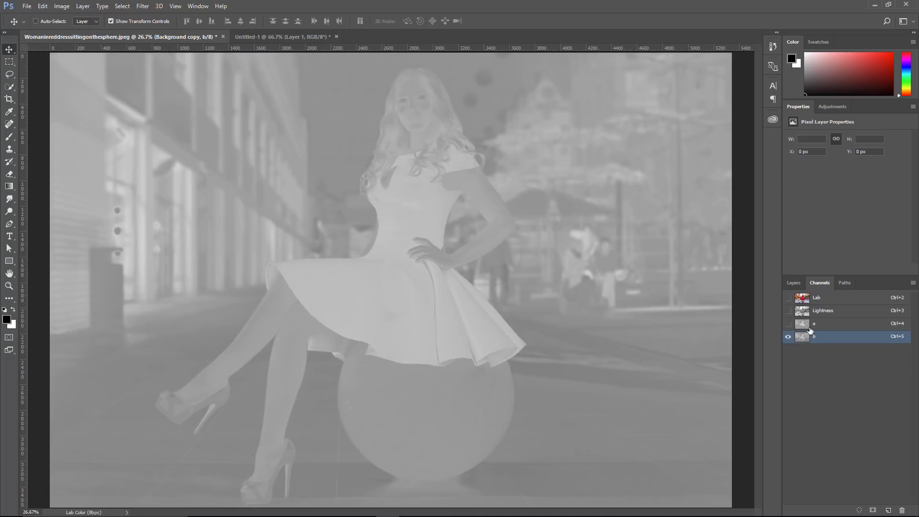
left_click(810, 329)
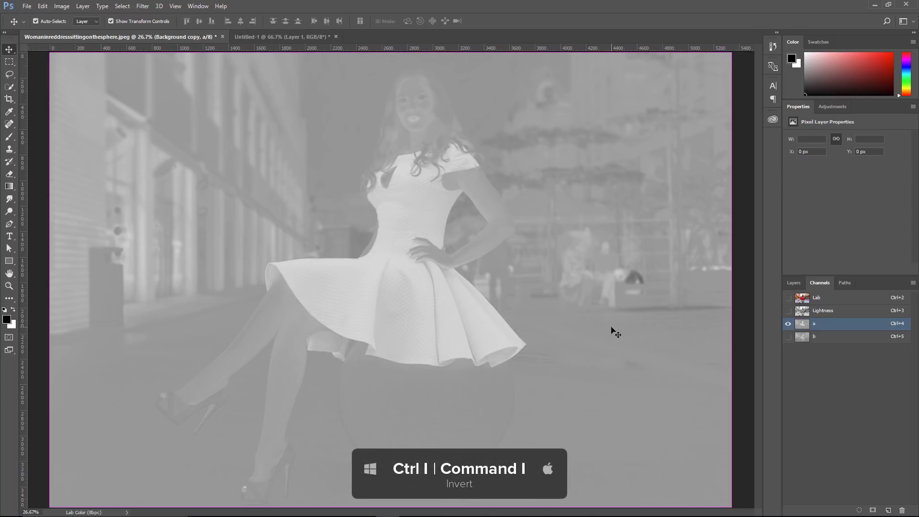
key("ctrl+i")
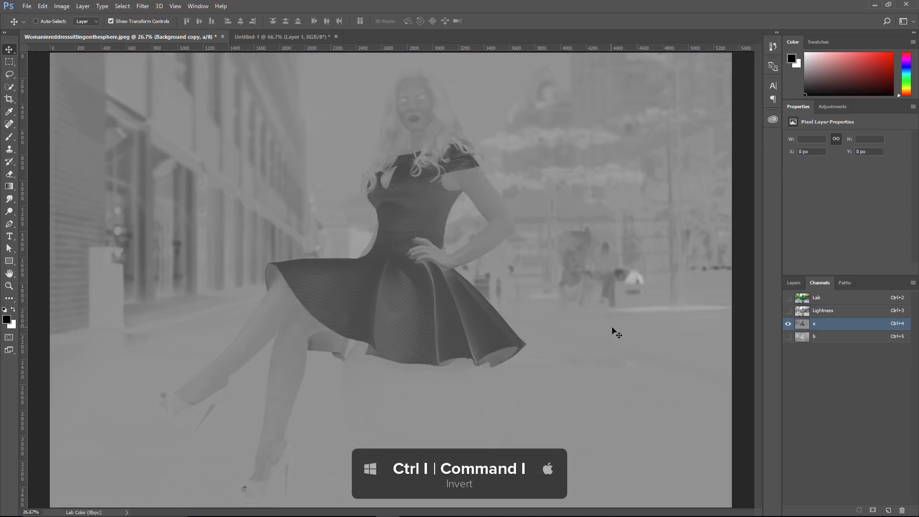
left_click(816, 297)
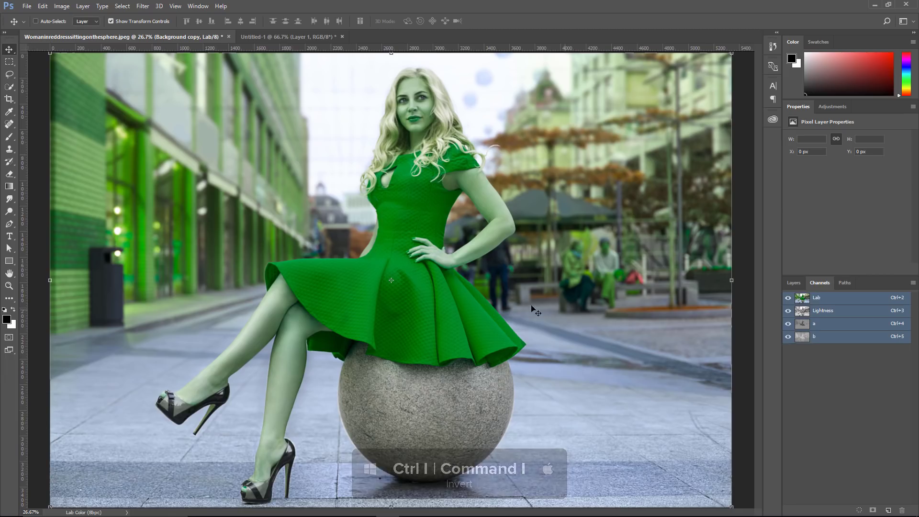
left_click(794, 283)
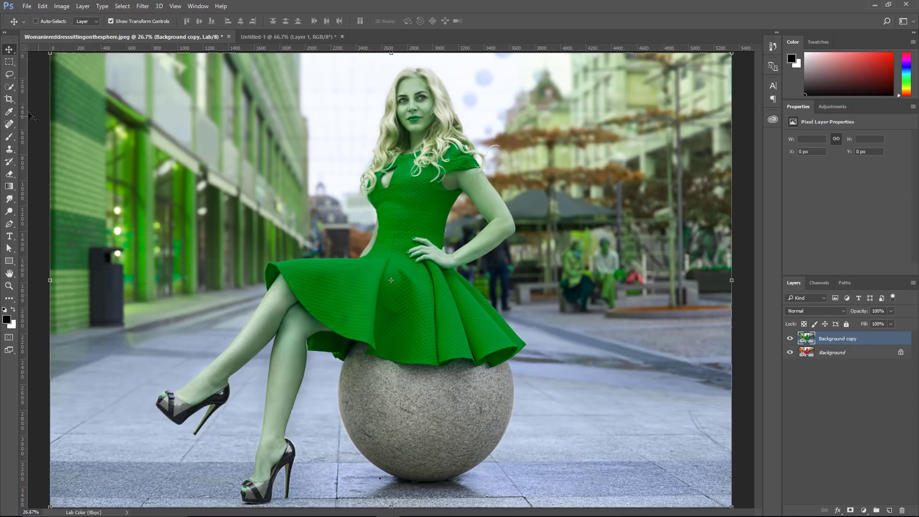
Select the whole dress with Quick Selection, excluding the bare skin at the armpit and neckline cut-out, and mask the green layer to it
left_click(9, 88)
mouse_move(355, 280)
left_mouse_down()
mouse_move(416, 313)
mouse_move(482, 324)
mouse_move(328, 347)
left_mouse_up()
left_click_drag(494, 348, 499, 354)
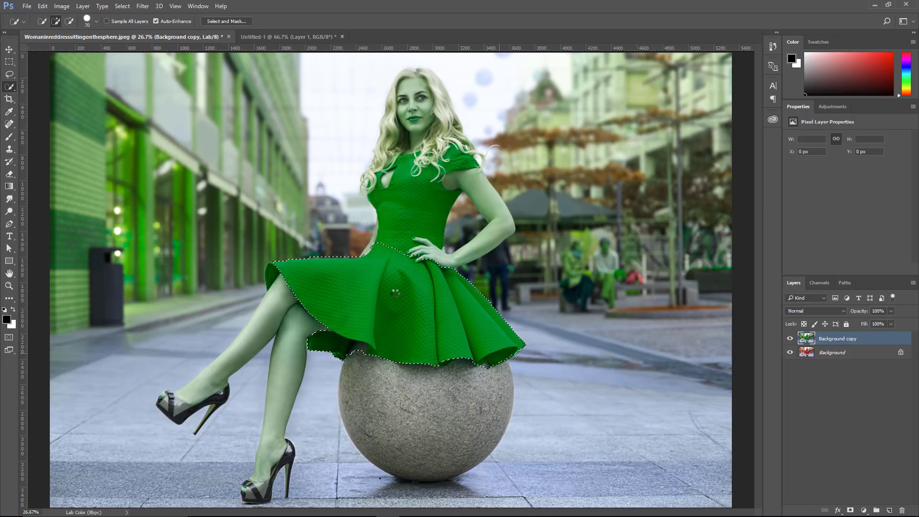
mouse_move(395, 249)
left_mouse_down()
mouse_move(410, 186)
mouse_move(456, 193)
mouse_move(458, 160)
left_mouse_up()
left_click(449, 181, "alt")
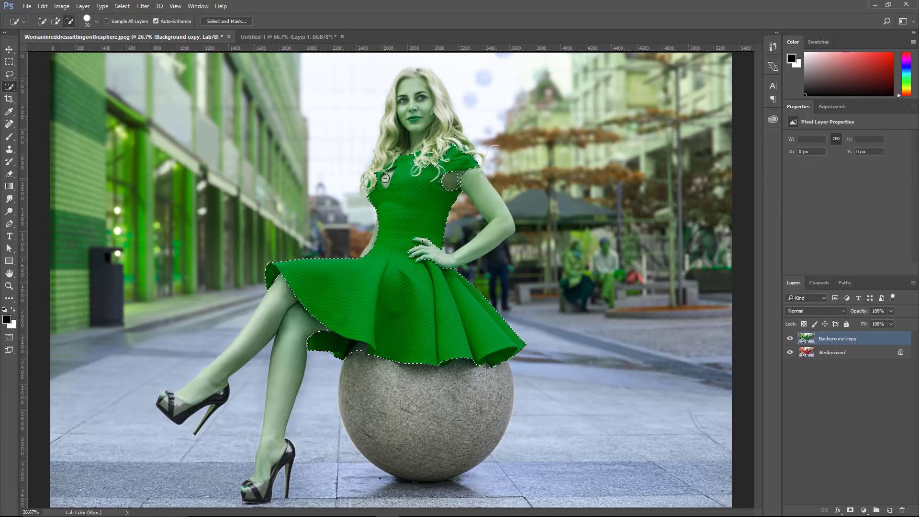
left_click(385, 178, "alt")
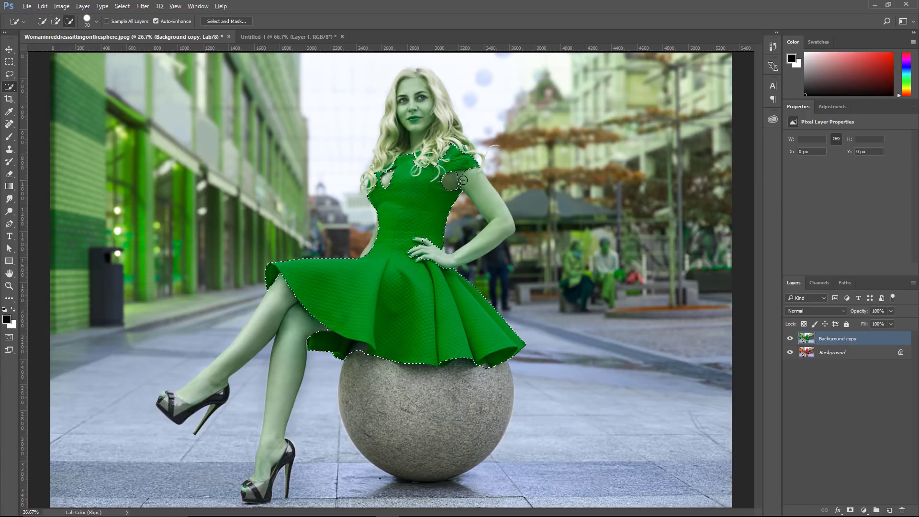
left_click(845, 508)
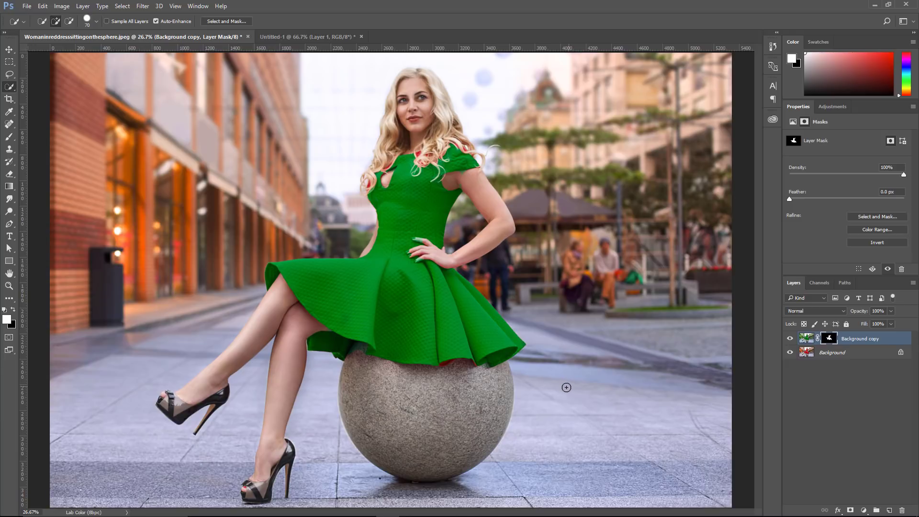
Delete the masked green layer and make a fresh duplicate of the Background layer
left_click_drag(808, 341, 902, 507)
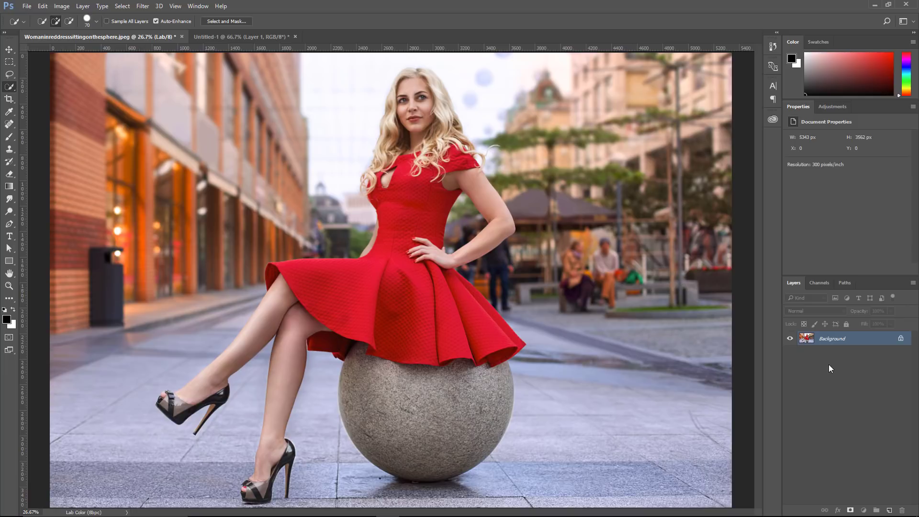
key("ctrl+j")
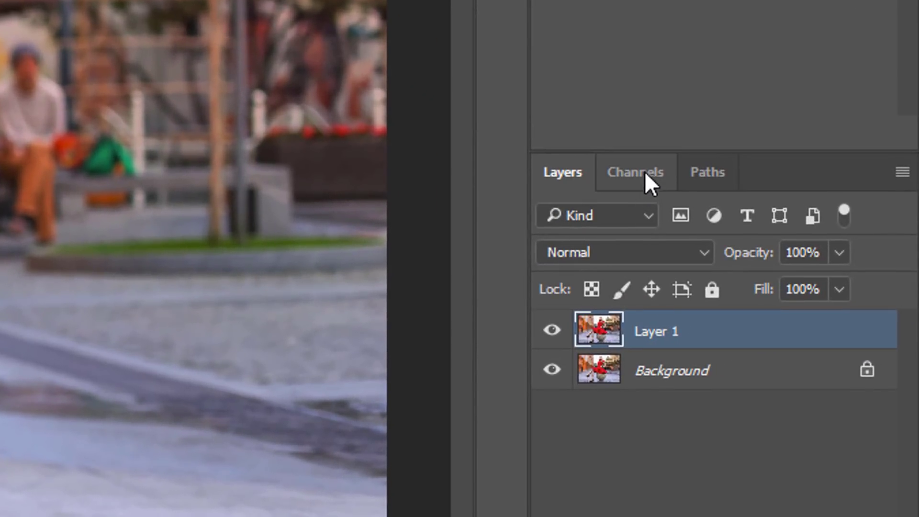
Sharpen only the Lightness channel of Layer 1 using Unsharp Mask with an Amount of 272%
left_click(790, 263)
left_click(630, 251)
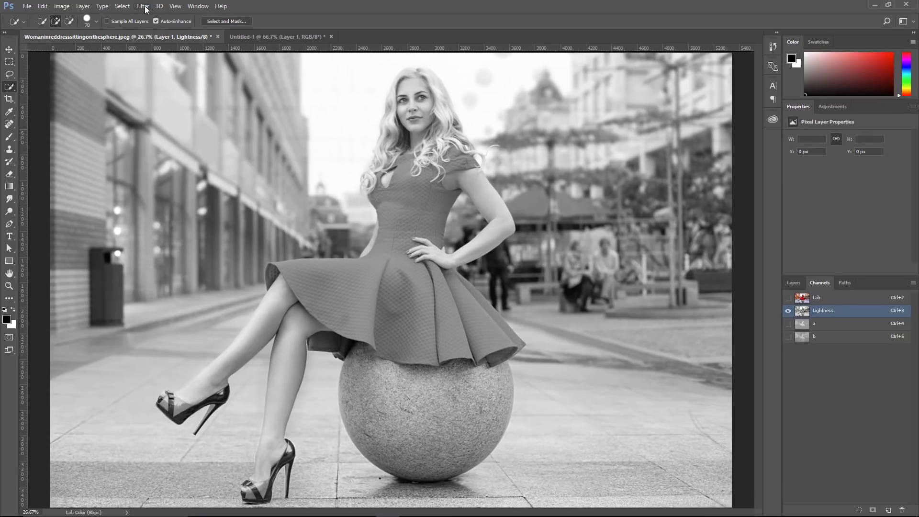
left_click(142, 7)
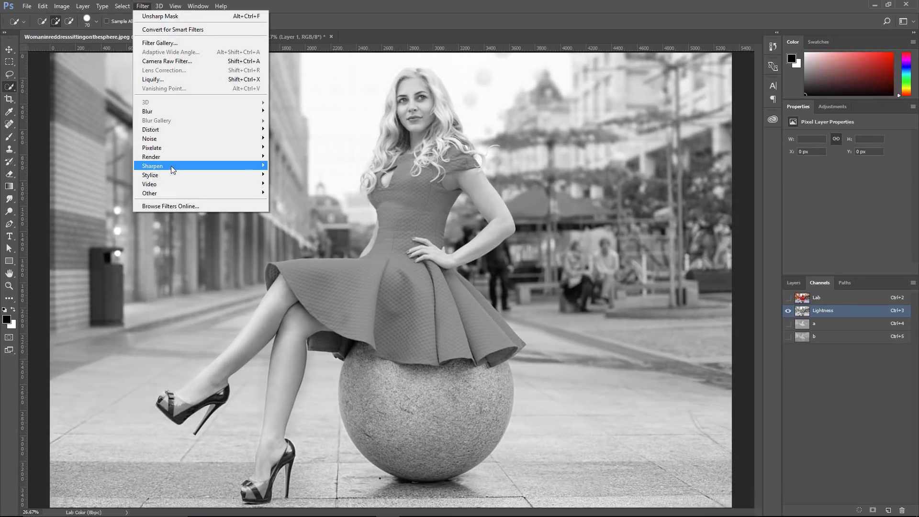
mouse_move(171, 166)
left_click(117, 210)
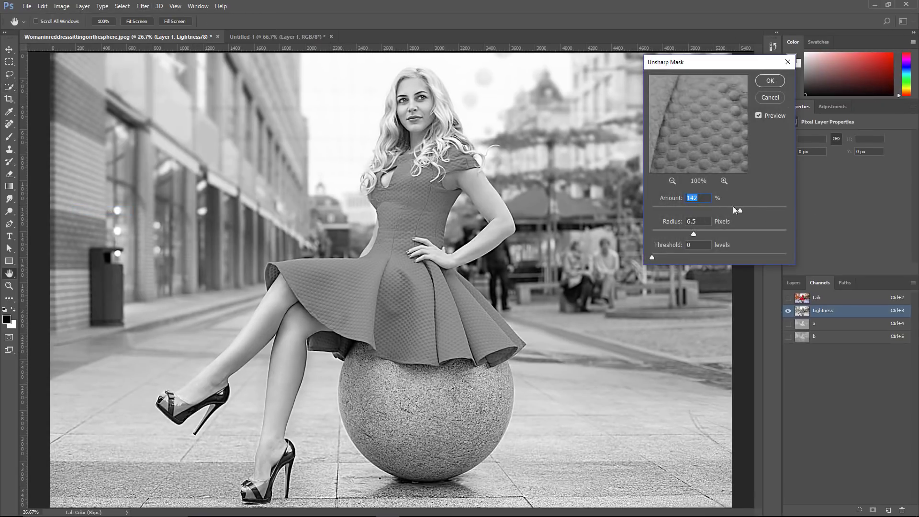
left_click_drag(767, 210, 771, 210)
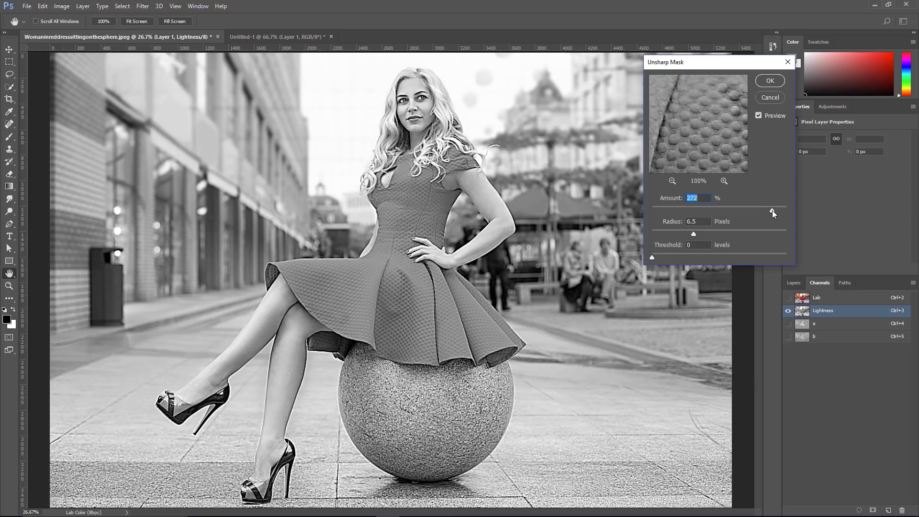
left_click(769, 80)
Inspect the sharpened dress texture up close, then restore the composite Lab view and return to the layers
key("z")
left_click(482, 234)
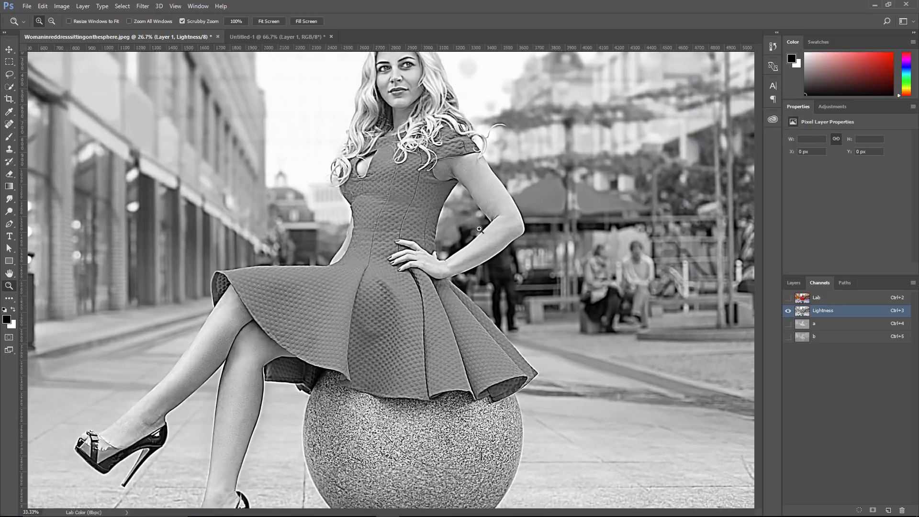
left_click(480, 231)
left_click(479, 228)
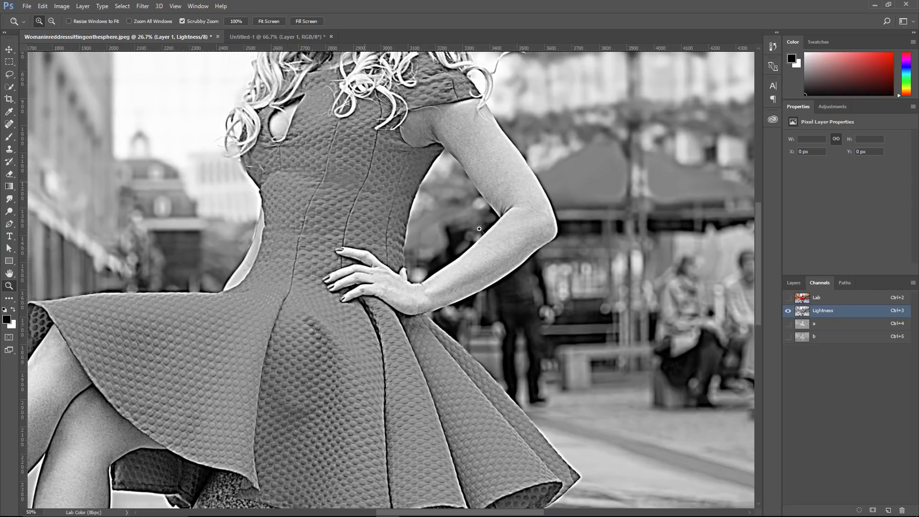
left_click_drag(478, 229, 518, 252)
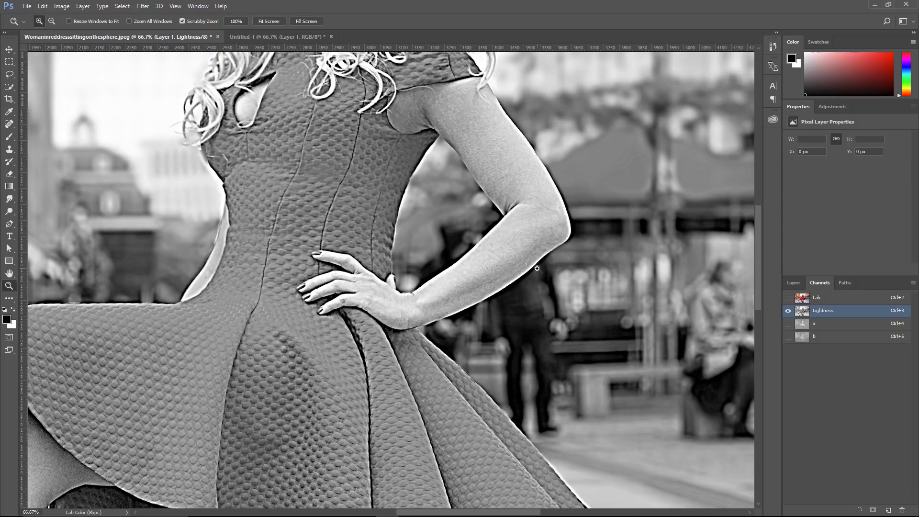
left_click(814, 298)
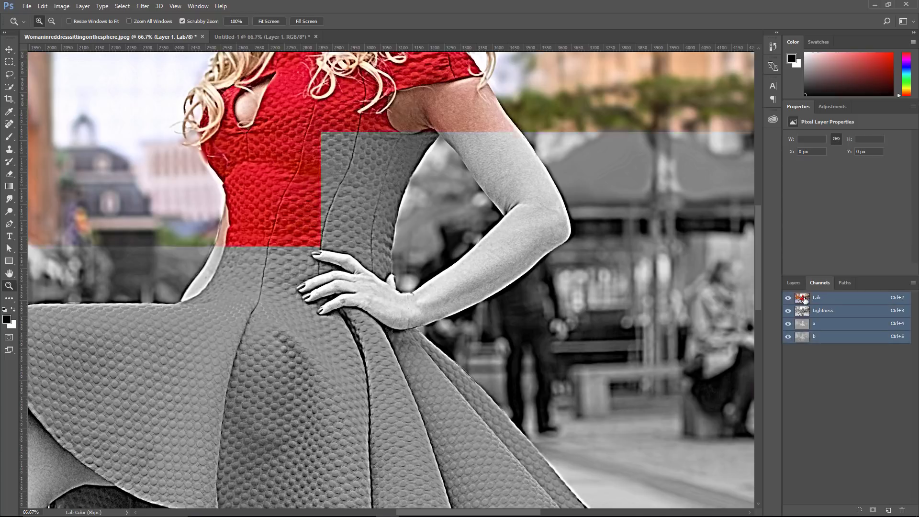
left_click(794, 282)
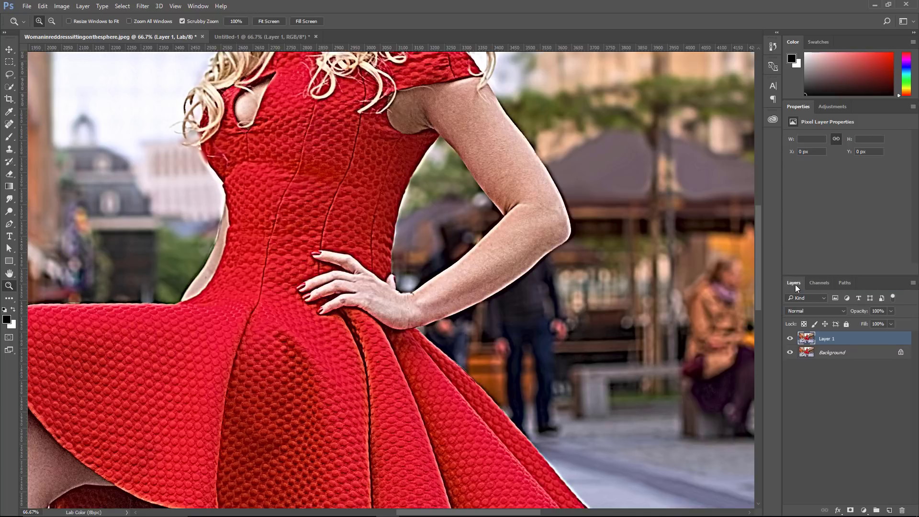
Hide Layer 1, duplicate the Background layer, and apply the same Unsharp Mask to all channels of the copy
left_click(790, 338)
left_click(823, 353)
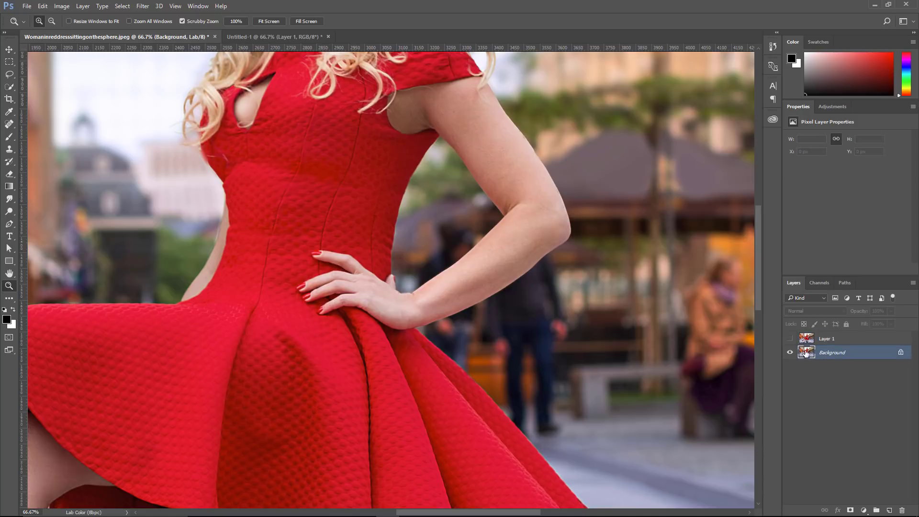
left_click_drag(808, 356, 887, 508)
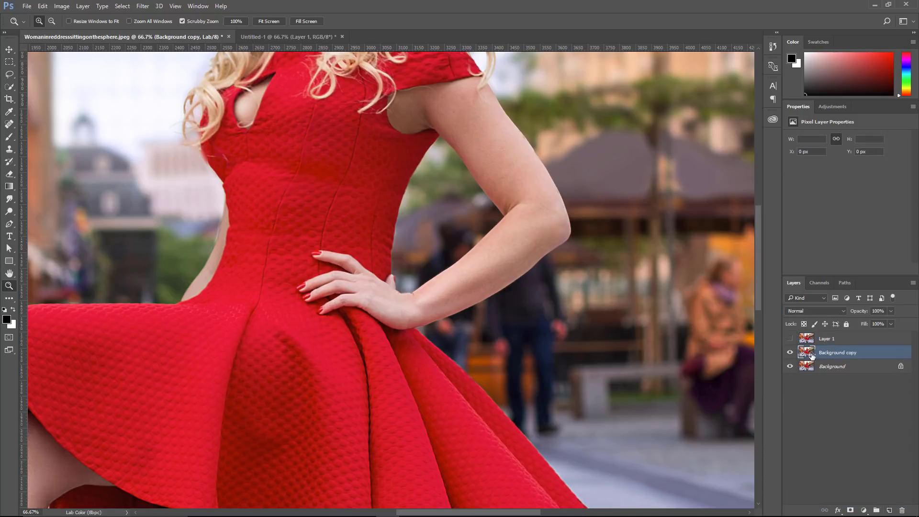
left_click(142, 6)
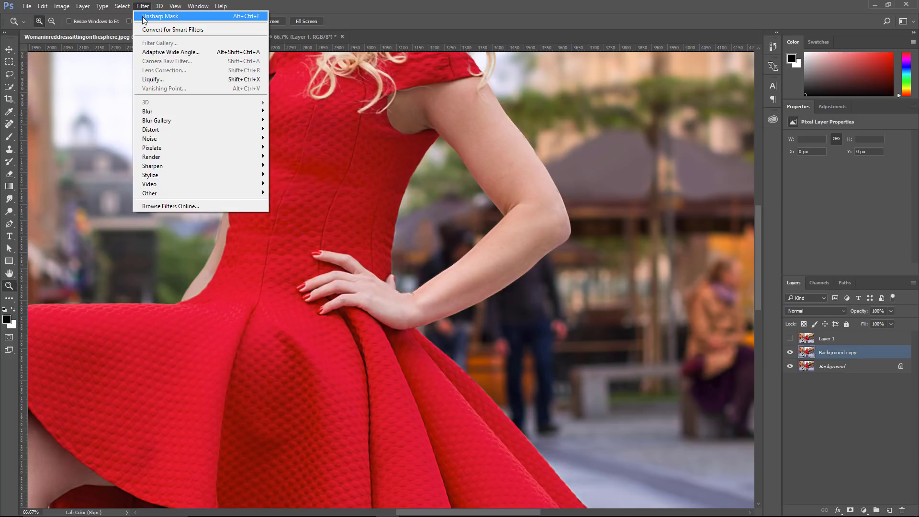
left_click(143, 18)
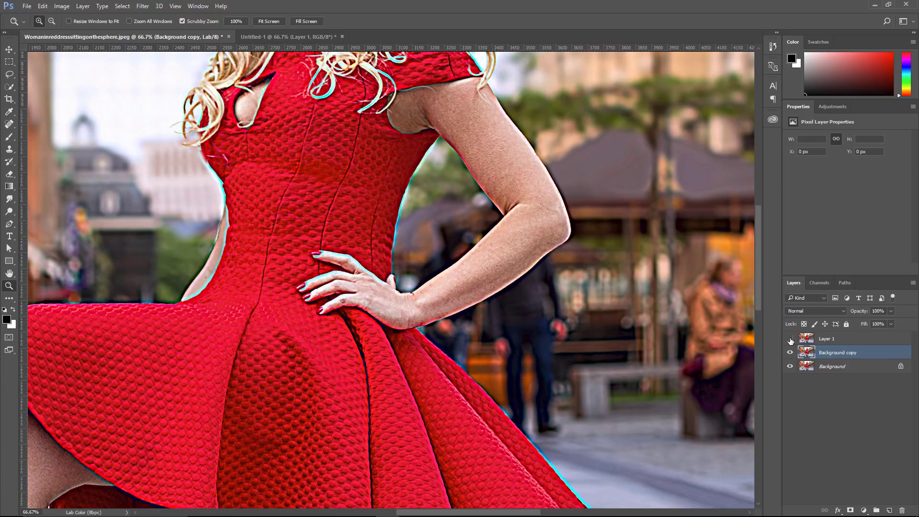
Compare the edges of the arm and dress between the Lightness-sharpened Layer 1 and the fully sharpened Background copy
left_click(791, 339)
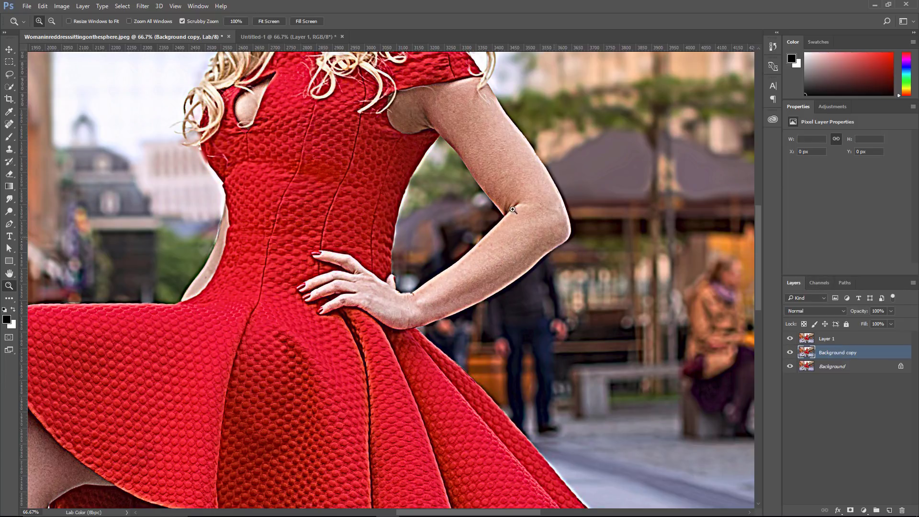
left_click(485, 177)
left_click(485, 176)
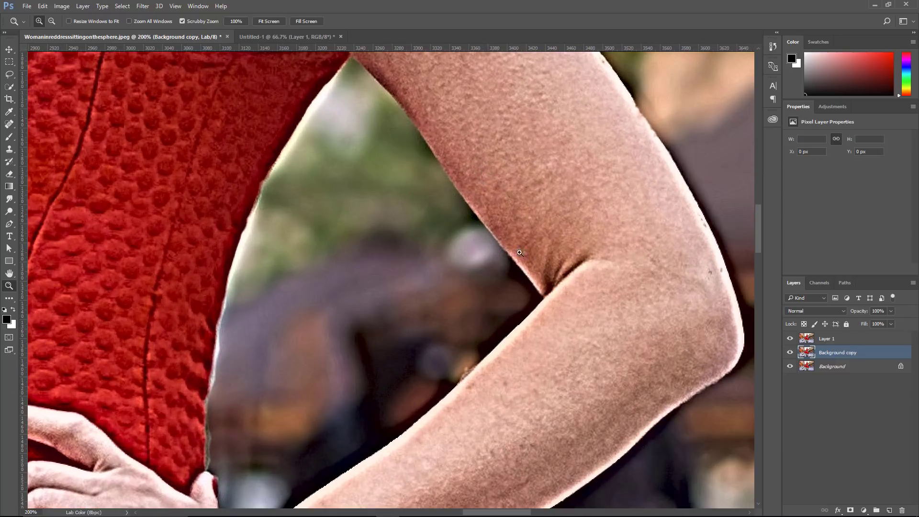
left_click(790, 339)
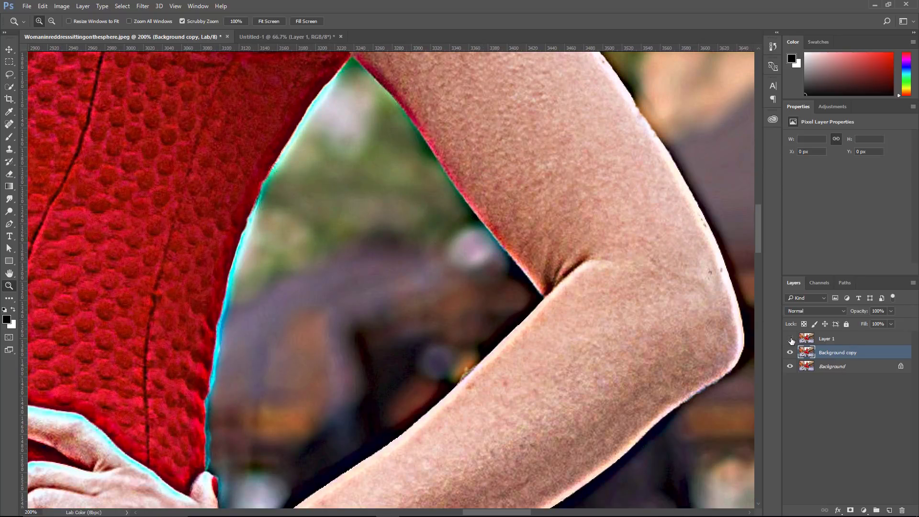
left_click(790, 339)
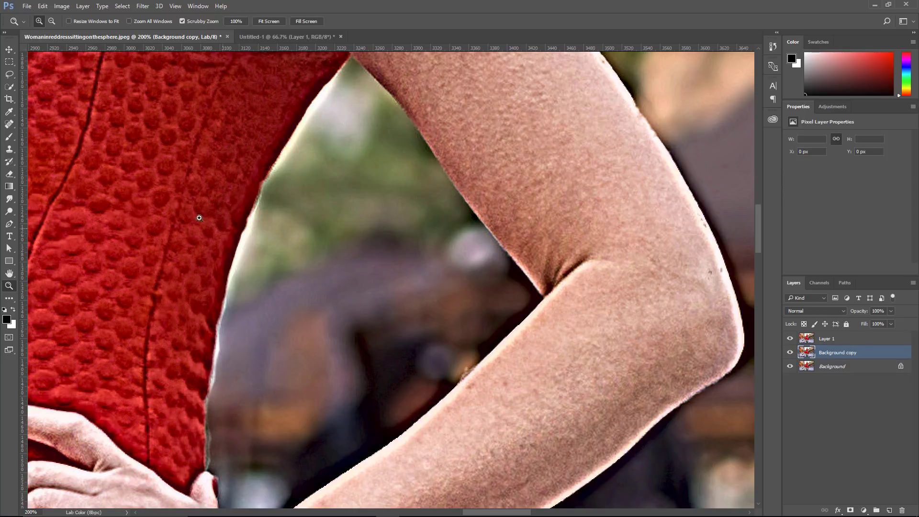
Compare the face and hair between the two sharpened layers at close range
left_click_drag(220, 256, 334, 402)
left_click_drag(315, 276, 330, 311)
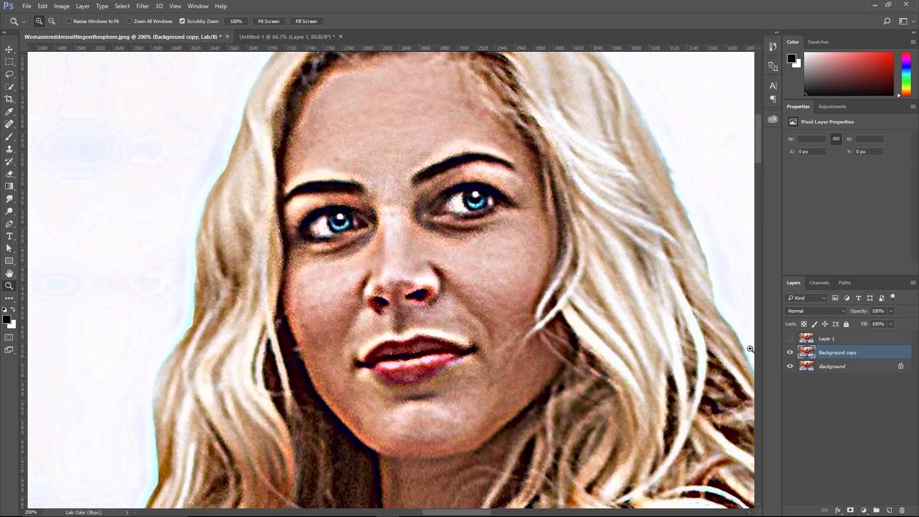
left_click(789, 341)
Compare the skin texture and edges of the legs by repeatedly showing and hiding Layer 1
left_click_drag(240, 430, 506, 99)
left_click_drag(365, 267, 552, 99)
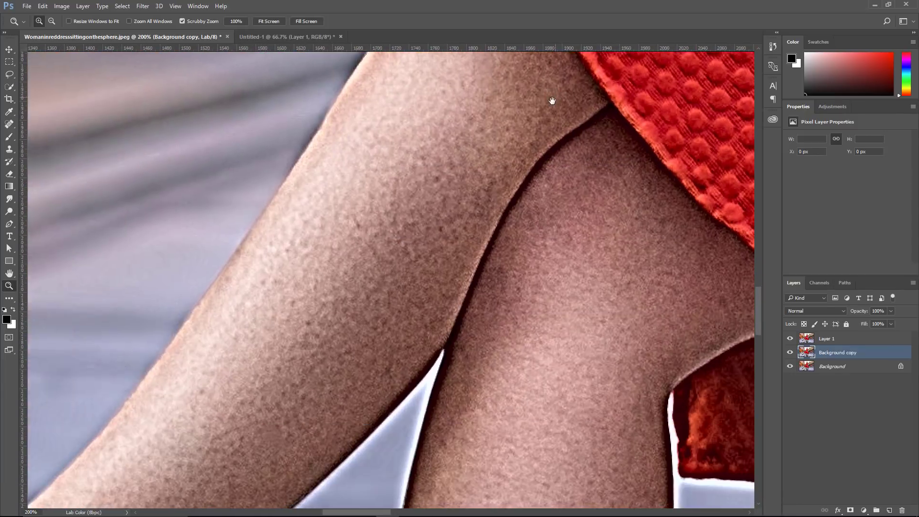
left_click(790, 339)
left_click(790, 339)
left_click(790, 340)
left_click(790, 339)
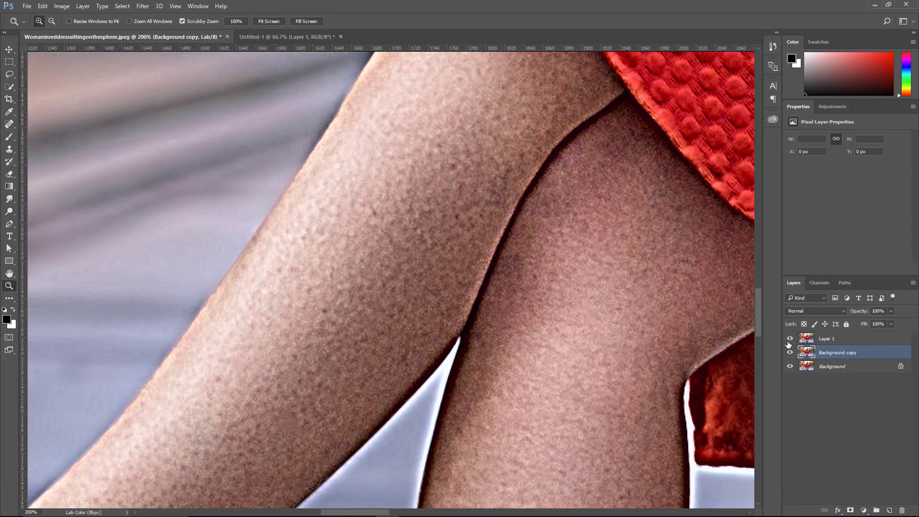
left_click(790, 339)
left_click_drag(712, 341, 529, 285)
left_click_drag(327, 301, 710, 256)
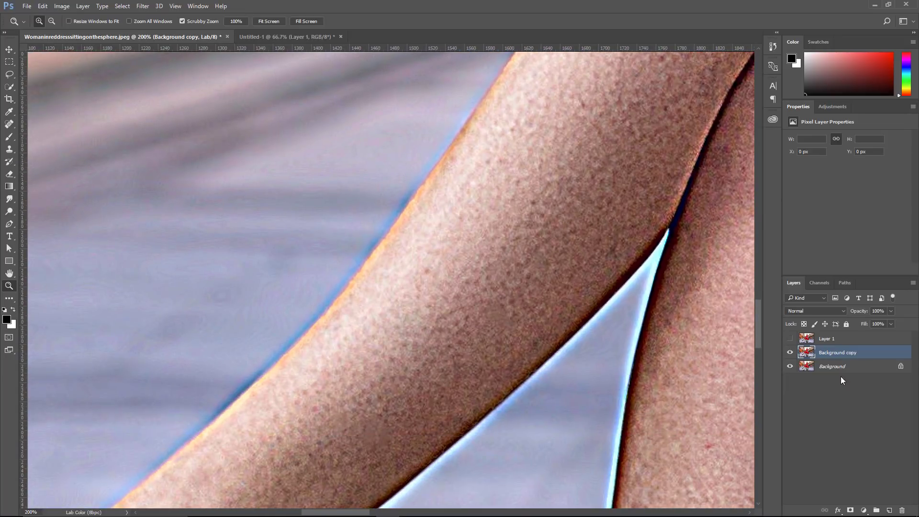
left_click(788, 340)
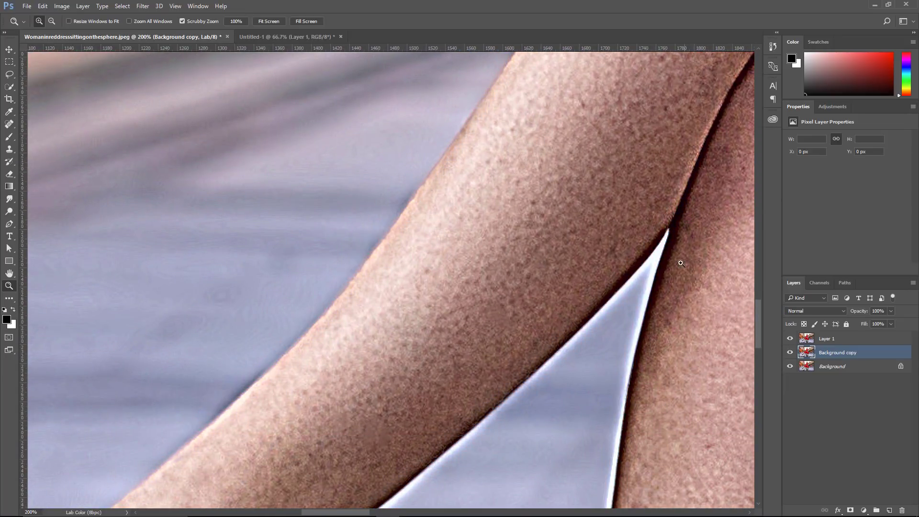
Delete both sharpened layers, leaving only the Background layer
right_click(594, 244)
left_click(611, 251)
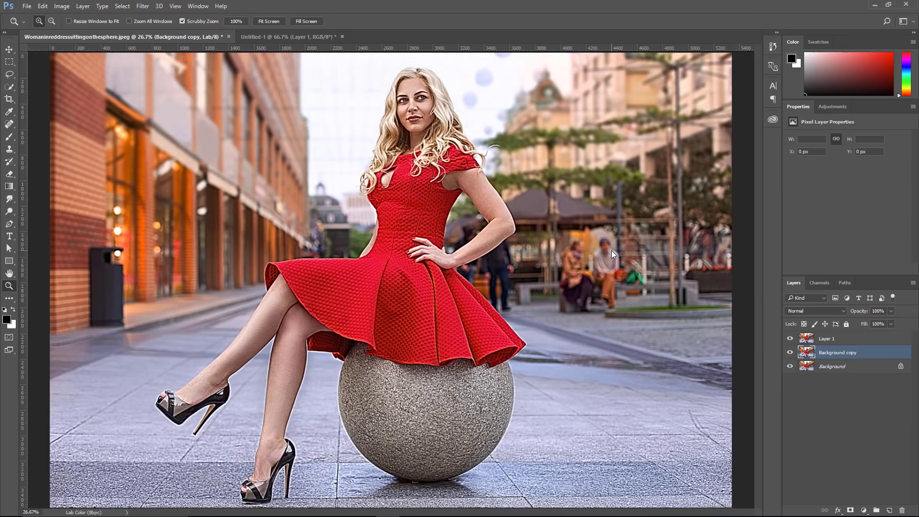
left_click(812, 340)
key("Delete")
key("Delete")
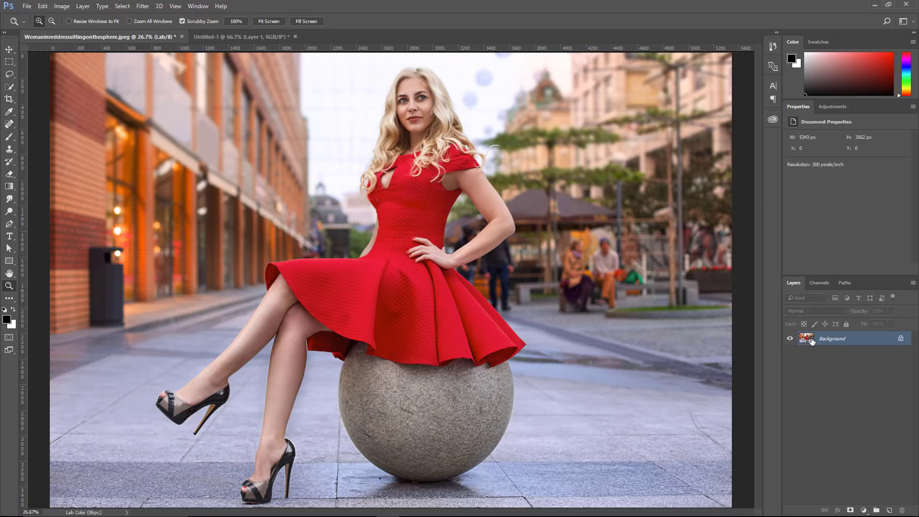
Invert the Background layer's Lightness channel, check it in the composite Lab view, and isolate the Lightness channel again
left_click(821, 285)
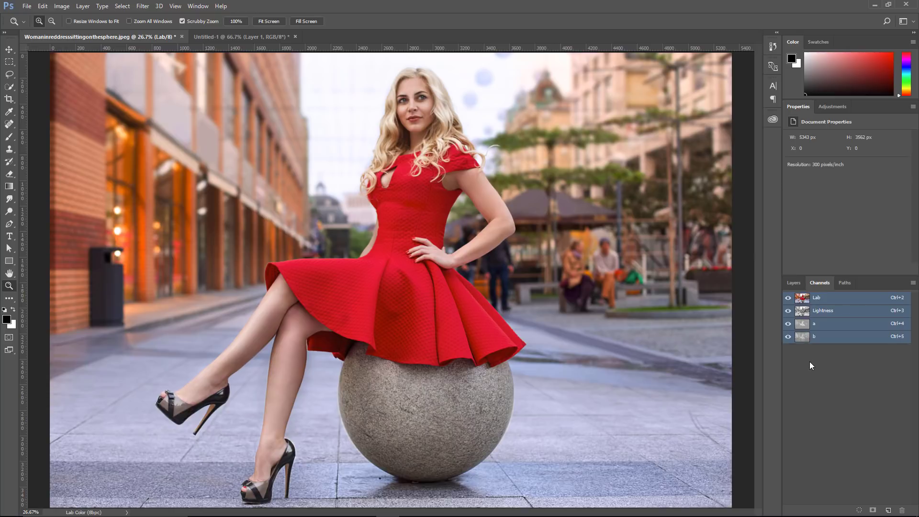
left_click(813, 313)
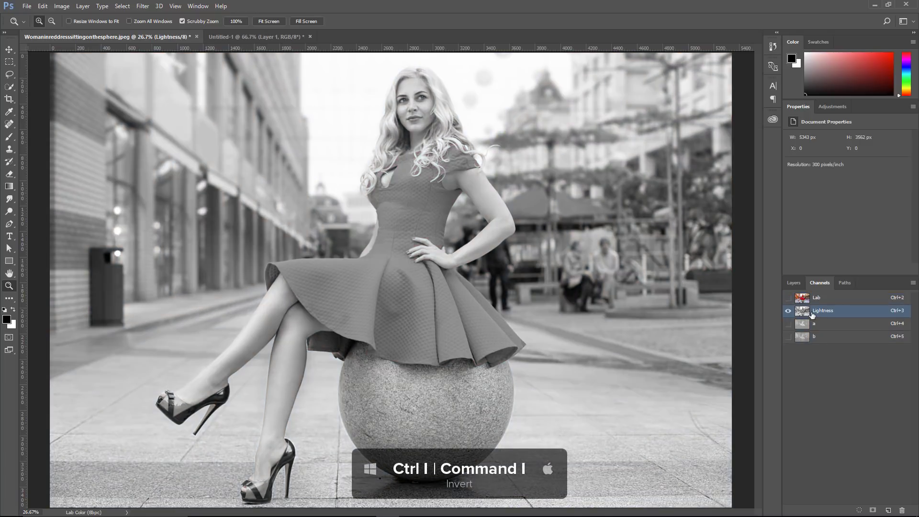
key("ctrl+i")
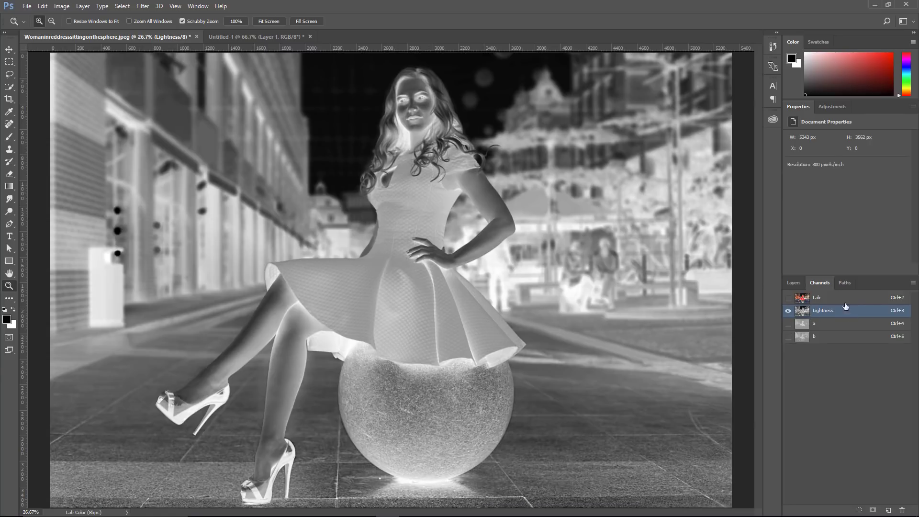
left_click(809, 298)
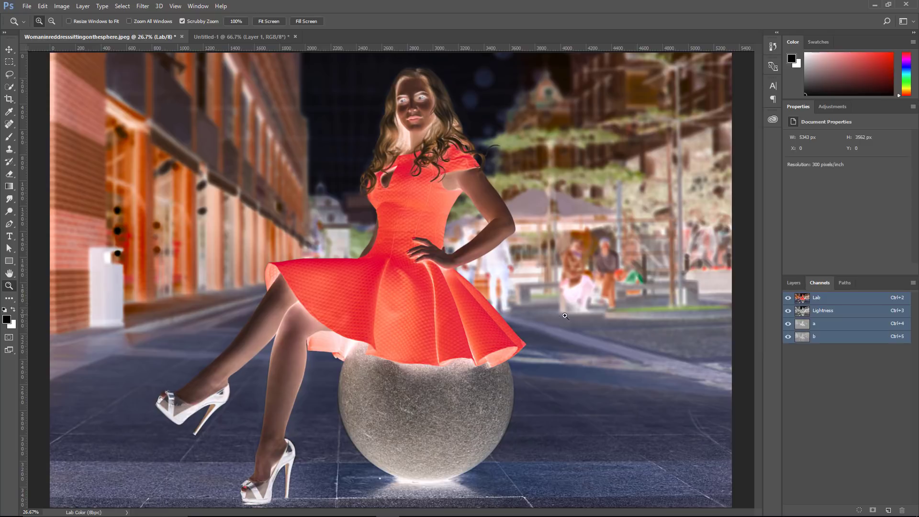
left_click(812, 312)
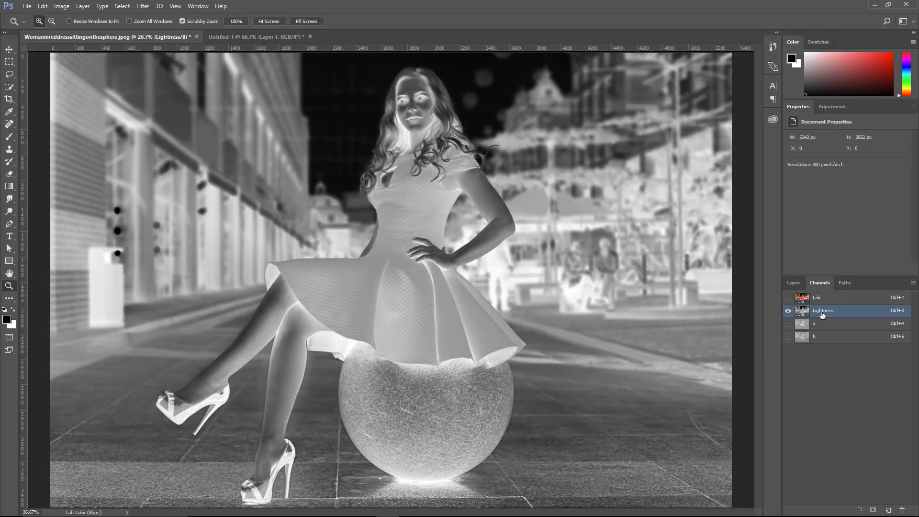
Invert the Lightness channel back to its original tones and return to the layers with the composite Lab view restored
key("ctrl+i")
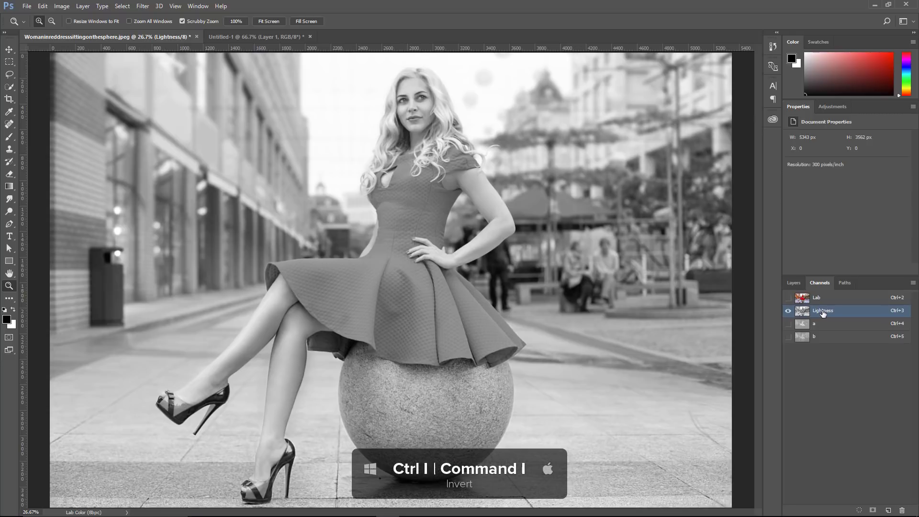
left_click(803, 298)
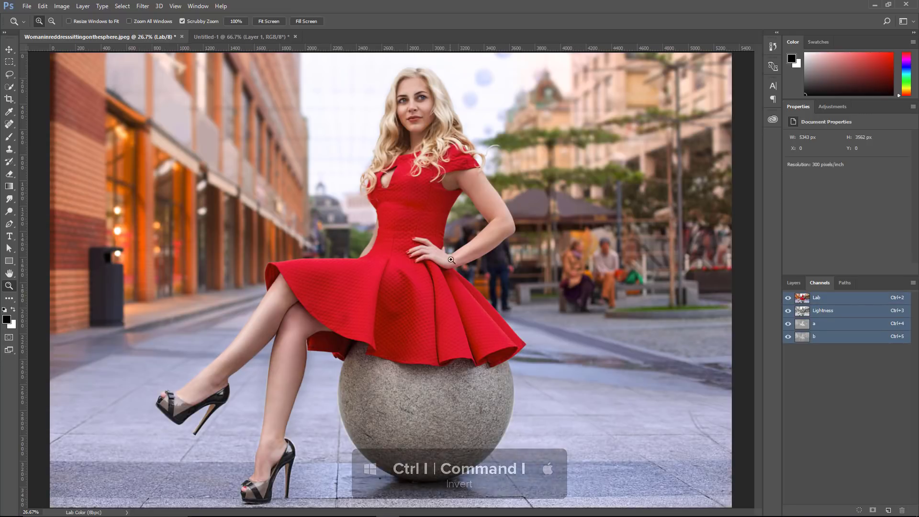
left_click(790, 283)
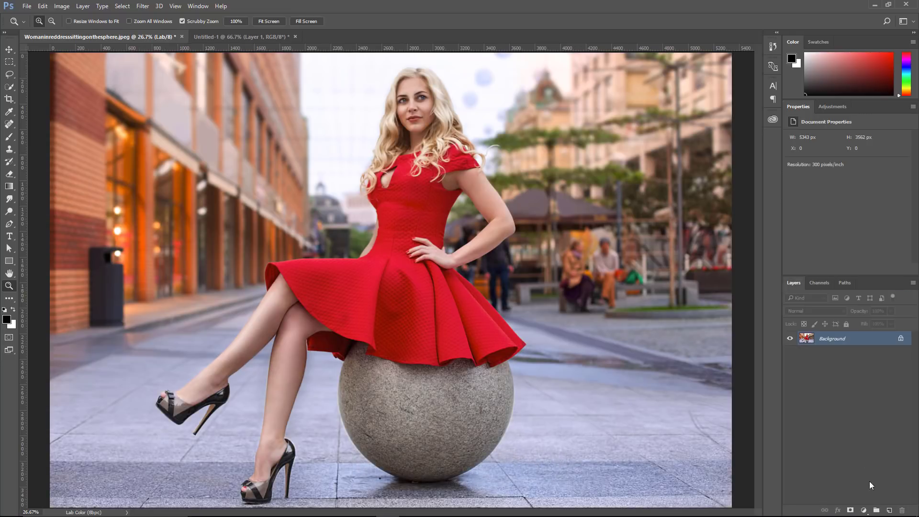
Add a Curves adjustment layer to the Lab image and shape its Lightness curve into a strong contrast S-curve
left_click(863, 510)
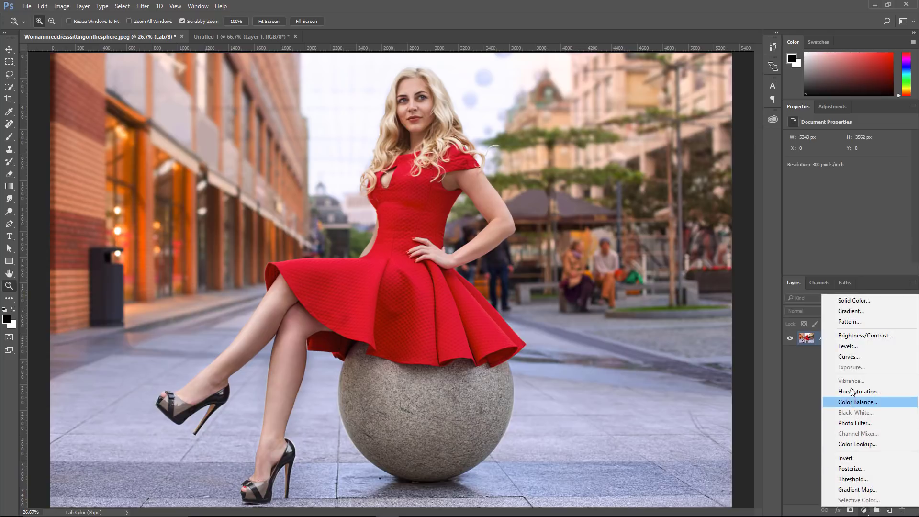
left_click(856, 357)
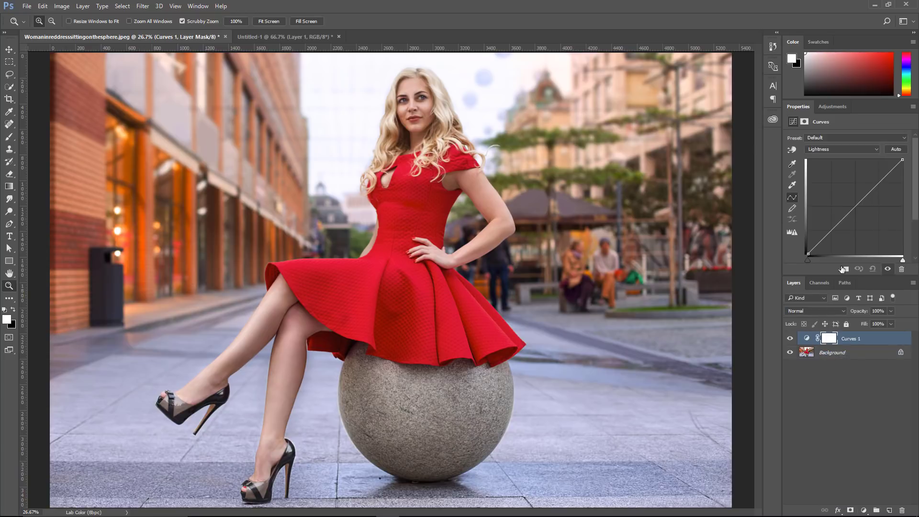
left_click(823, 150)
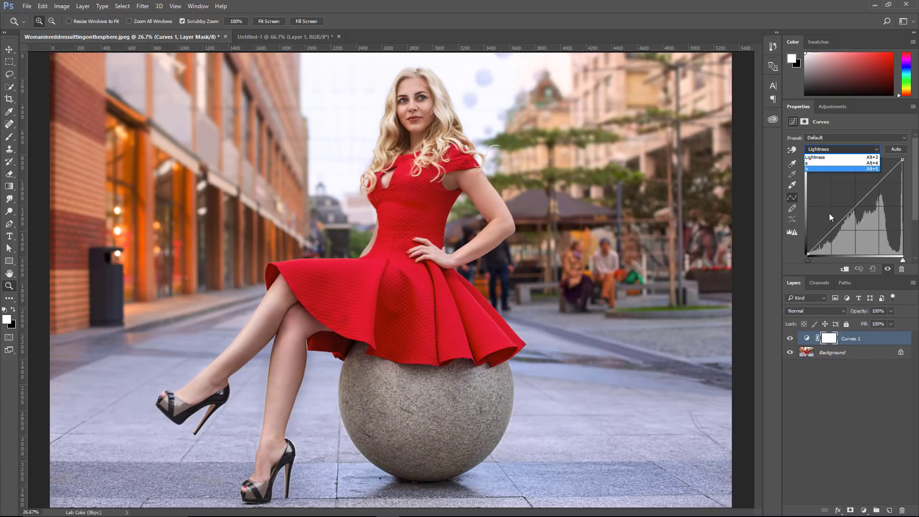
left_click(831, 432)
left_click(863, 510)
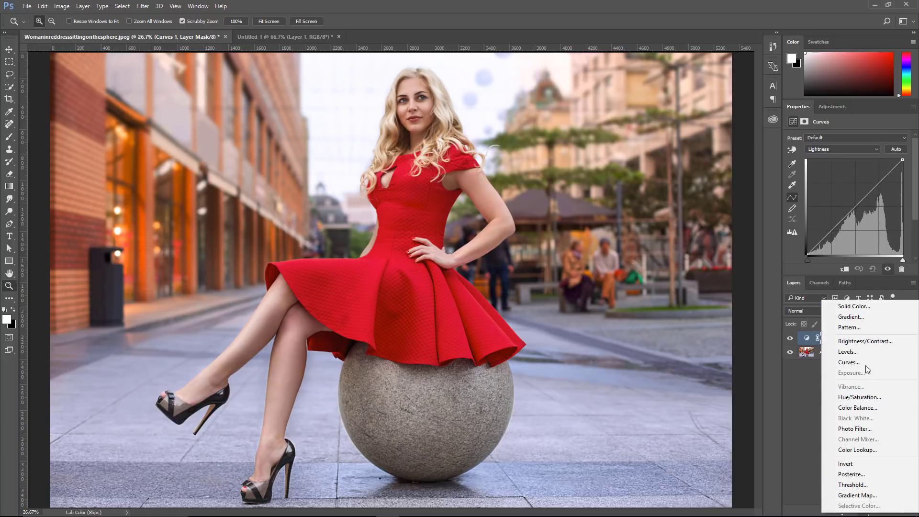
left_click(800, 401)
left_click_drag(827, 228, 857, 199)
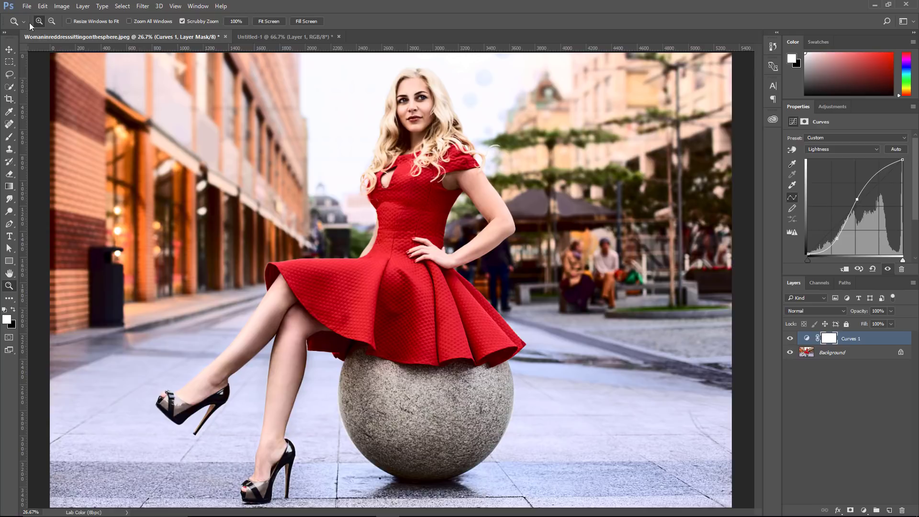
Revert the photo to its saved version and add a Curves adjustment layer with a very steep RGB contrast S-curve
left_click(27, 6)
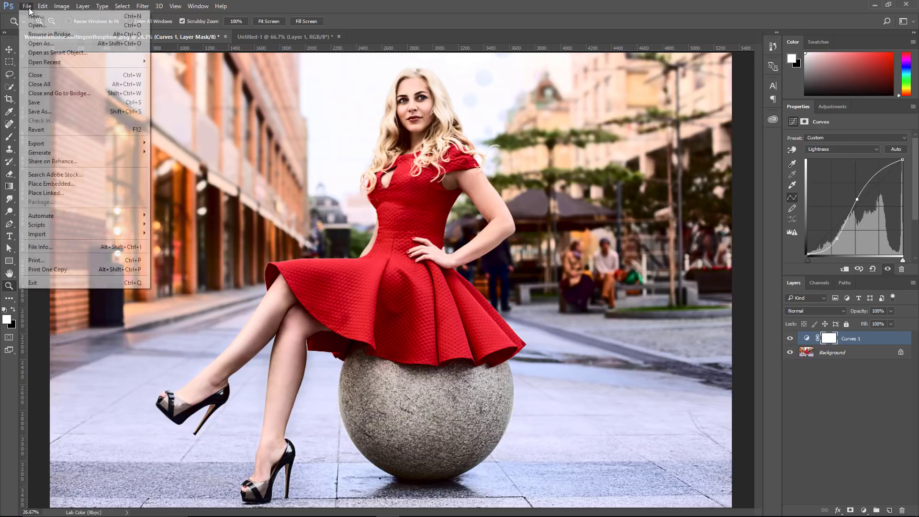
left_click(54, 131)
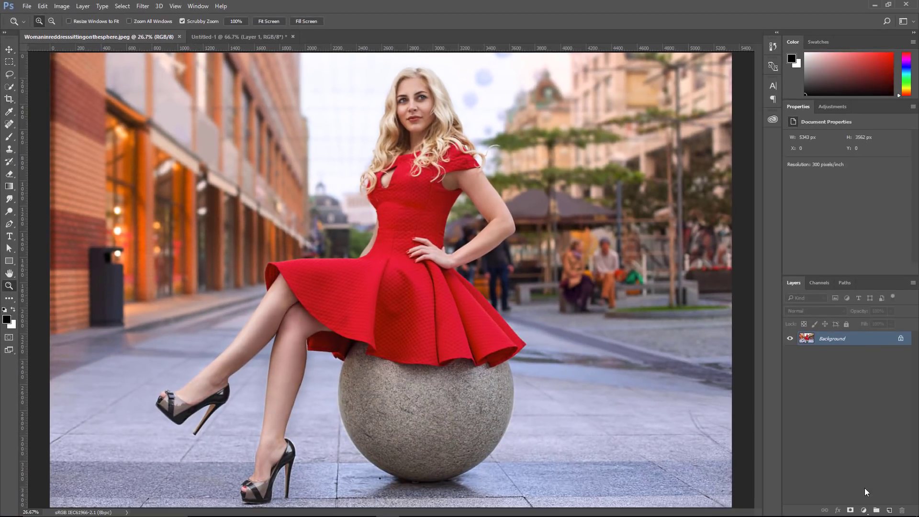
left_click(863, 510)
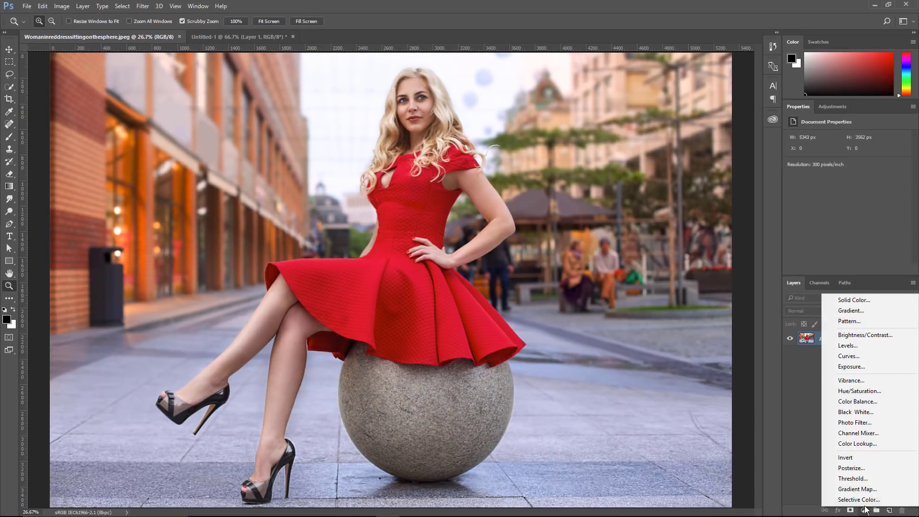
left_click(847, 356)
left_click_drag(838, 220, 855, 197)
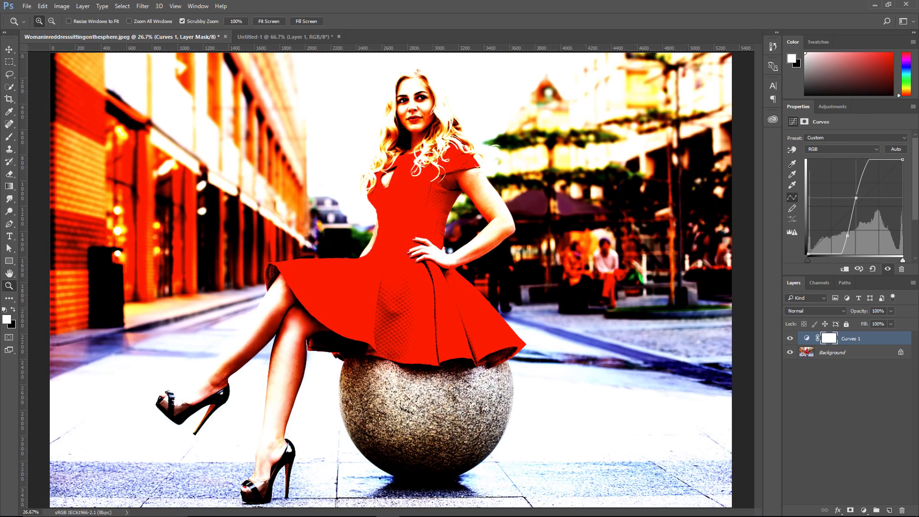
Set the Curves 1 layer's blend mode to Luminosity and reshape its RGB curve into a single-point darkening bow
left_click(429, 123)
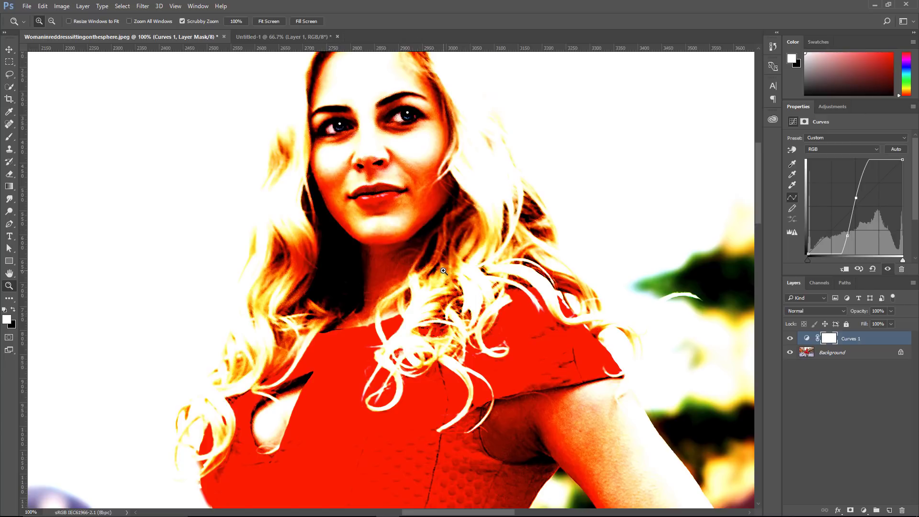
left_click(805, 311)
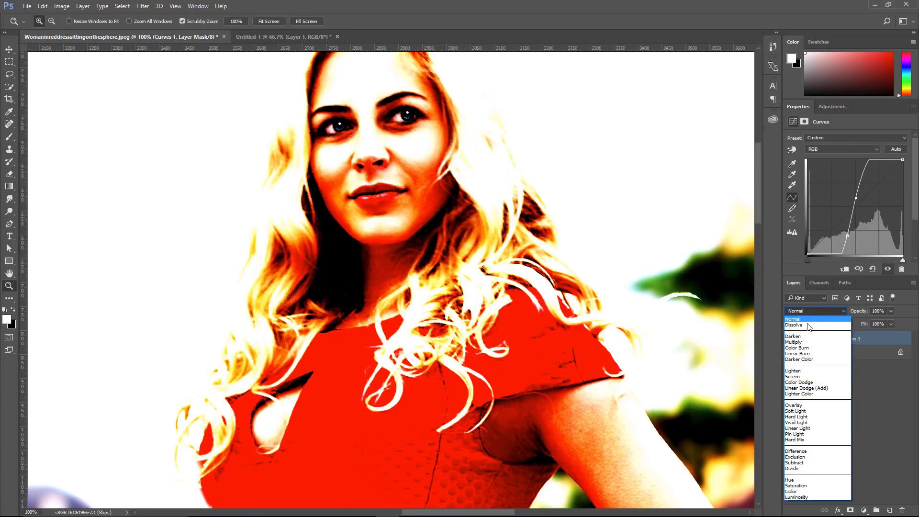
left_click(807, 497)
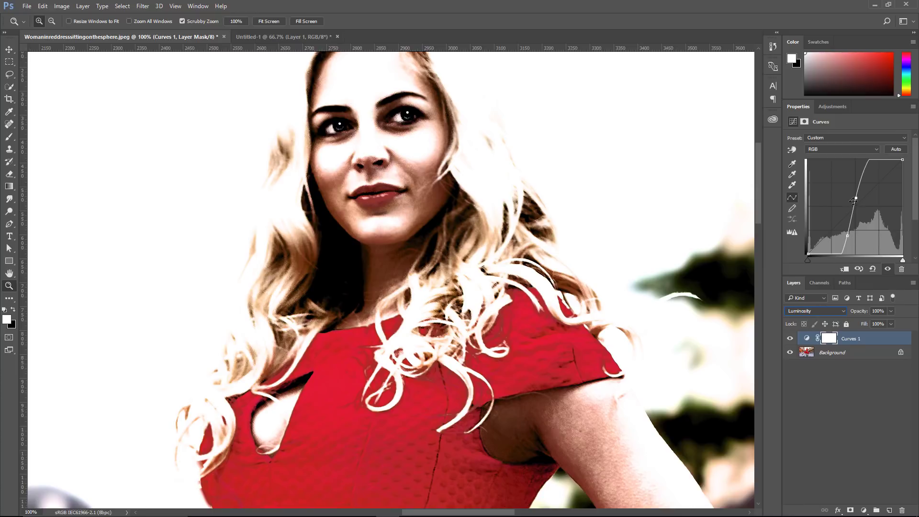
left_click_drag(855, 198, 877, 233)
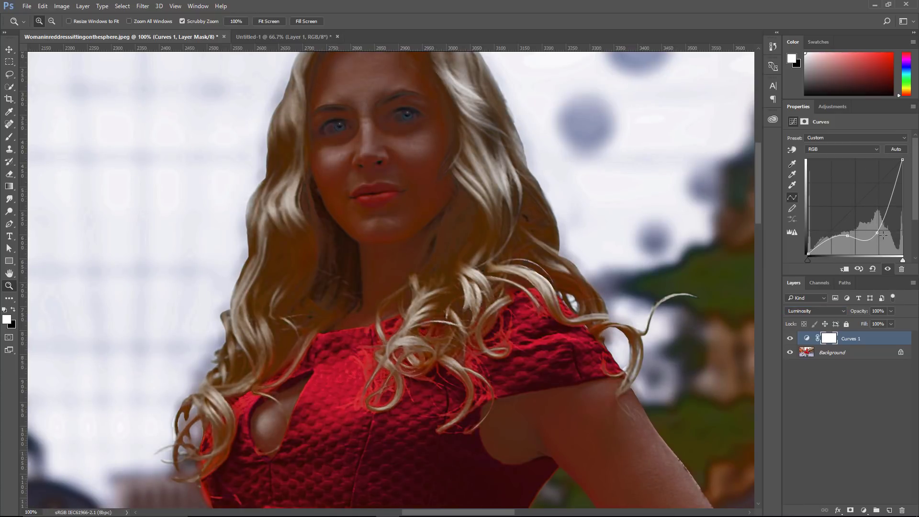
left_click(876, 232, "ctrl")
mouse_move(846, 235)
left_mouse_down()
mouse_move(850, 215)
mouse_move(852, 232)
left_mouse_up()
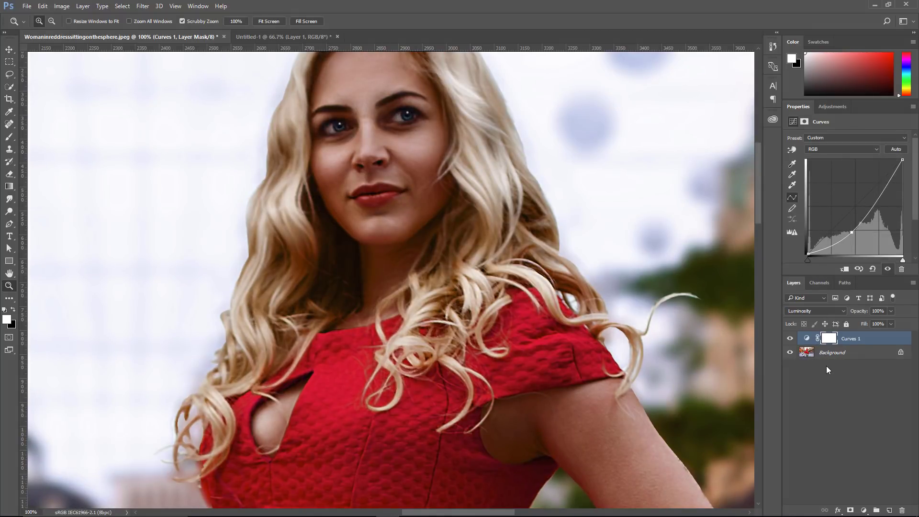
Delete the Curves 1 layer and convert the photo to Lab Color mode
left_click_drag(806, 339, 901, 510)
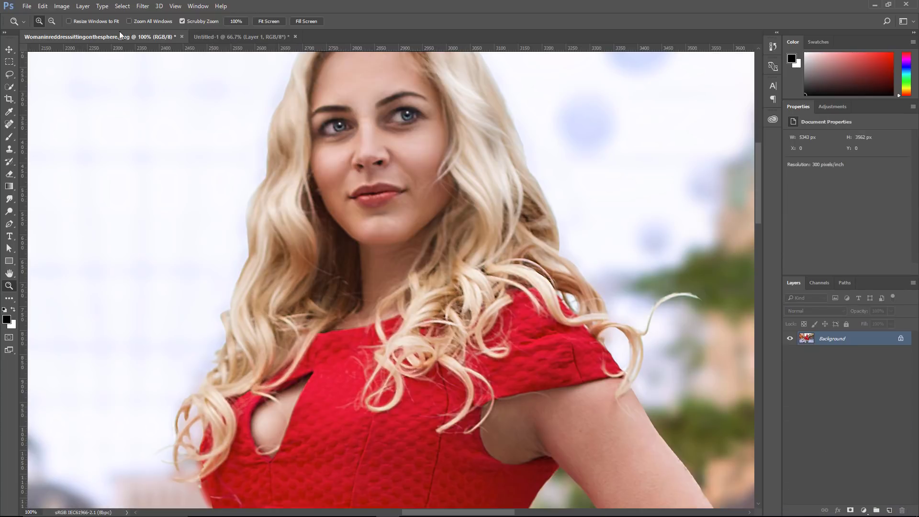
left_click(62, 6)
mouse_move(105, 16)
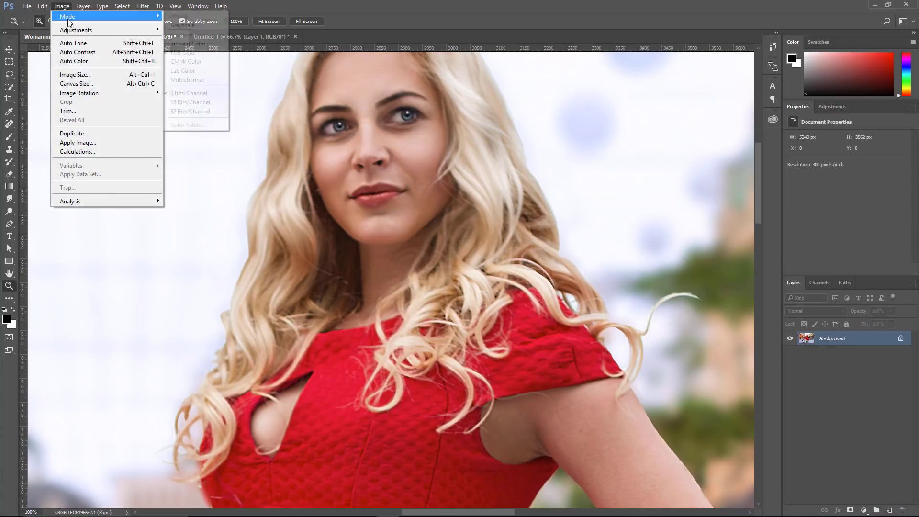
left_click(200, 70)
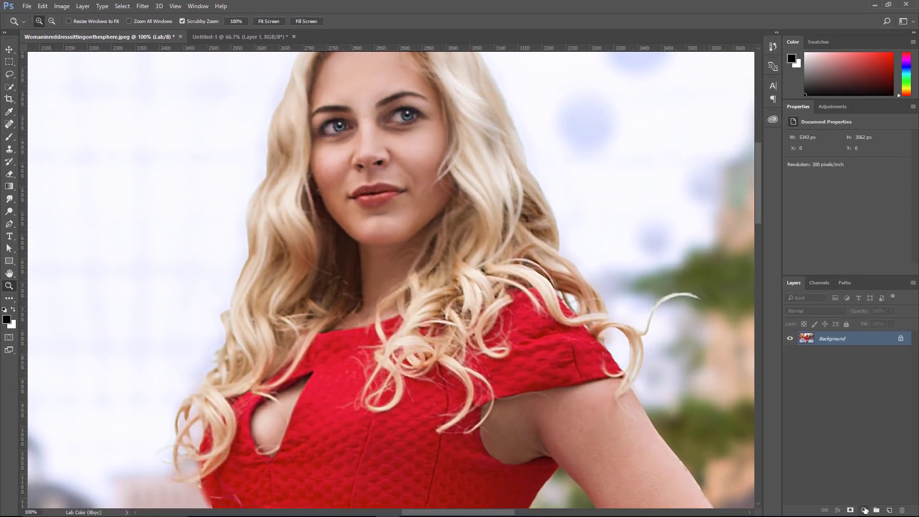
Add a Curves adjustment layer with a contrast S-curve on the Lightness channel and set its blend mode to Luminosity
left_click(864, 510)
left_click(850, 357)
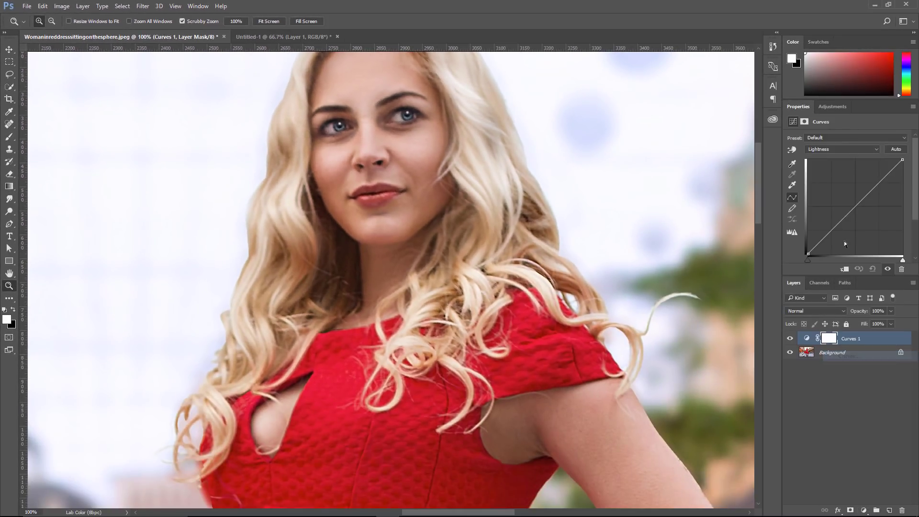
left_click_drag(833, 230, 837, 234)
left_click_drag(861, 200, 862, 194)
left_click_drag(836, 234, 839, 238)
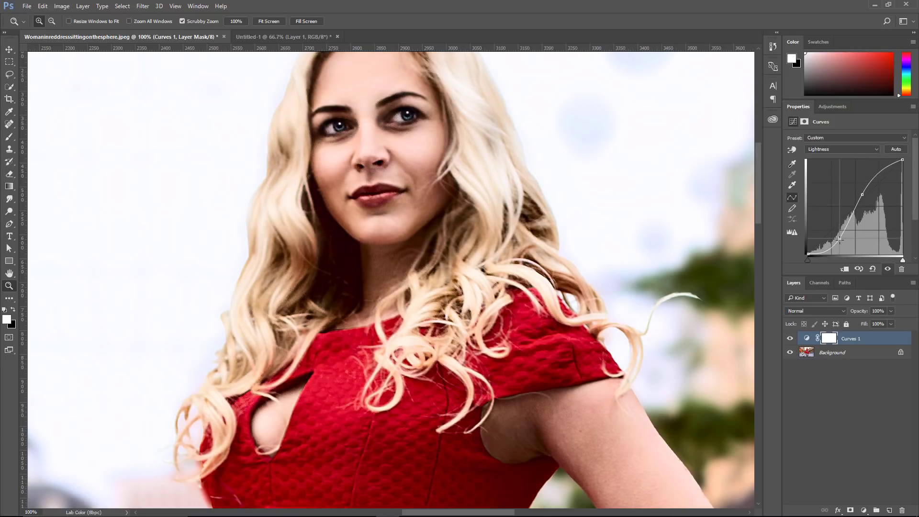
left_click(823, 312)
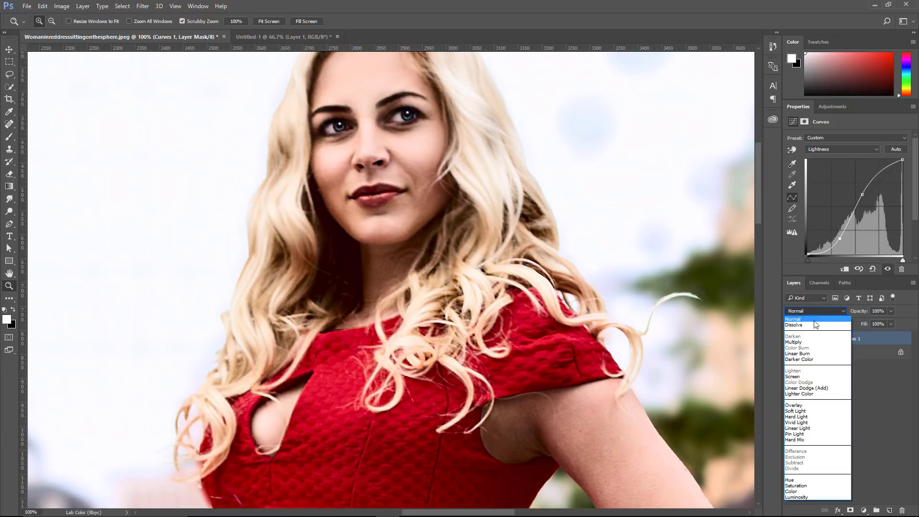
left_click(798, 500)
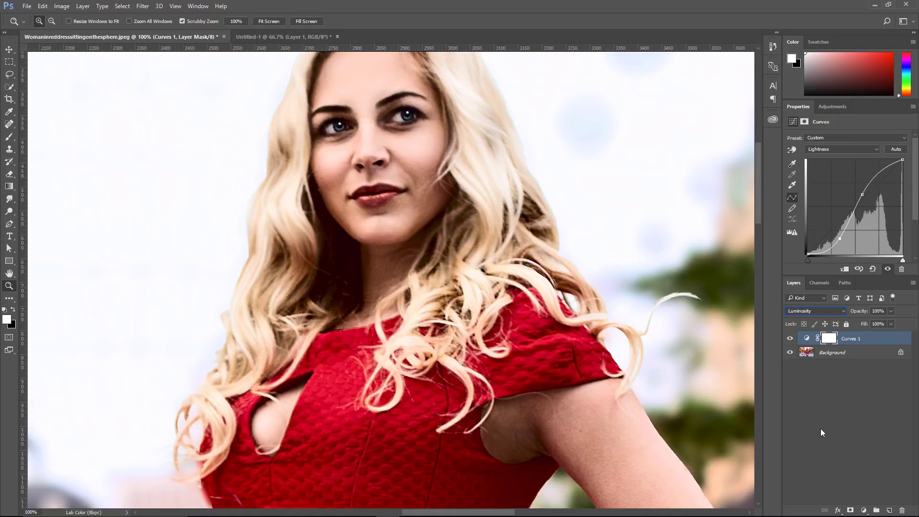
Try to convert the layered Lab photo to RGB Color, and cancel the mode change
left_click(62, 6)
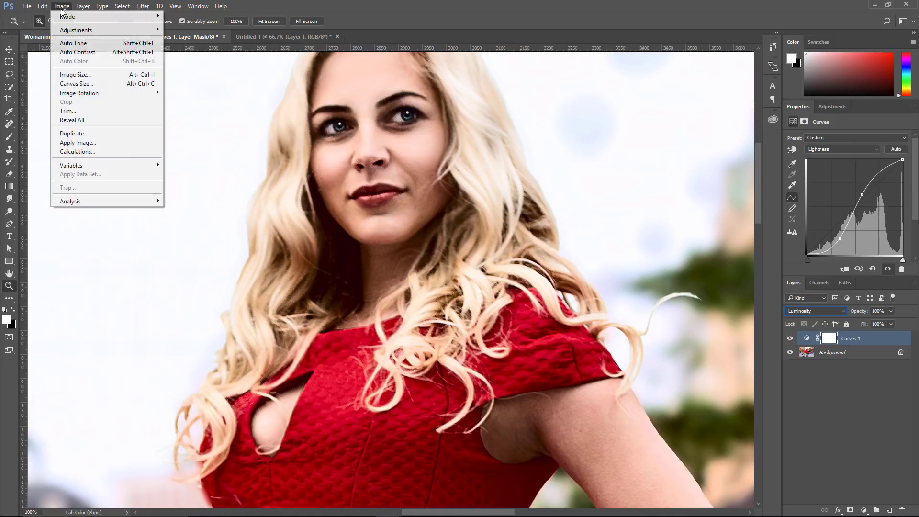
mouse_move(70, 15)
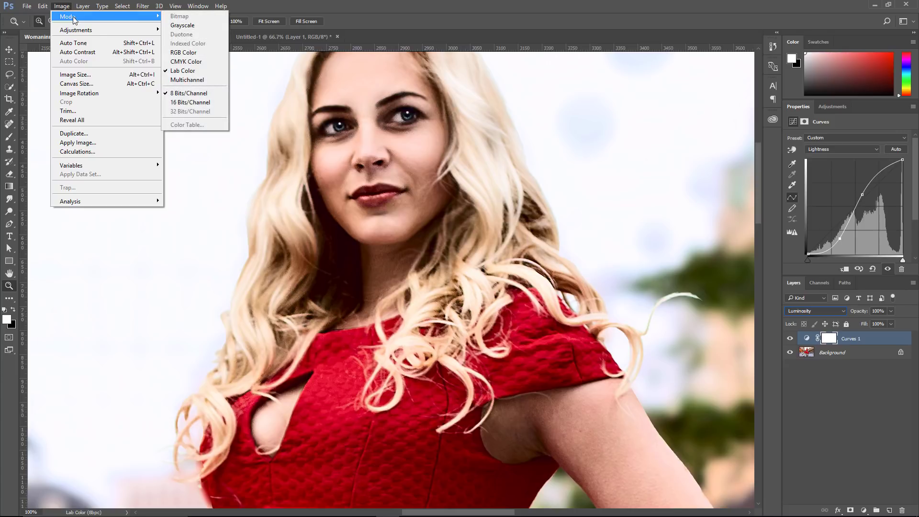
left_click(191, 54)
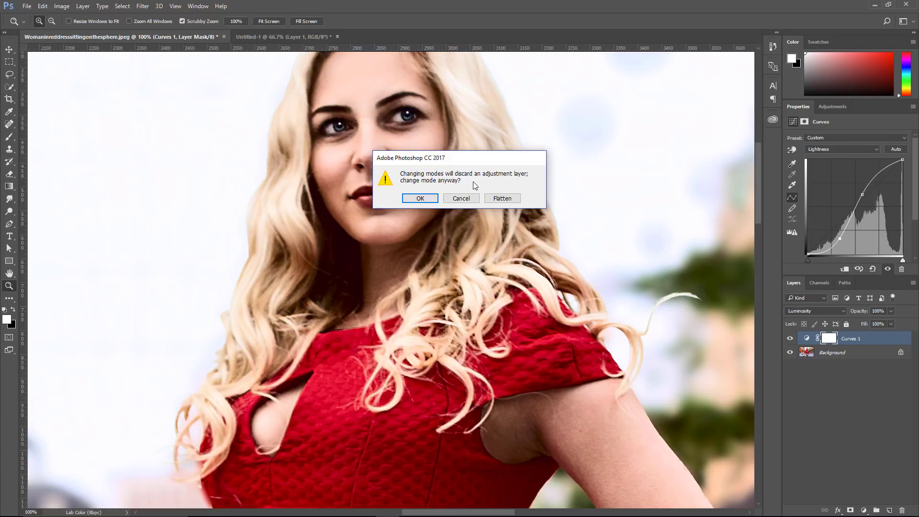
left_click(469, 198)
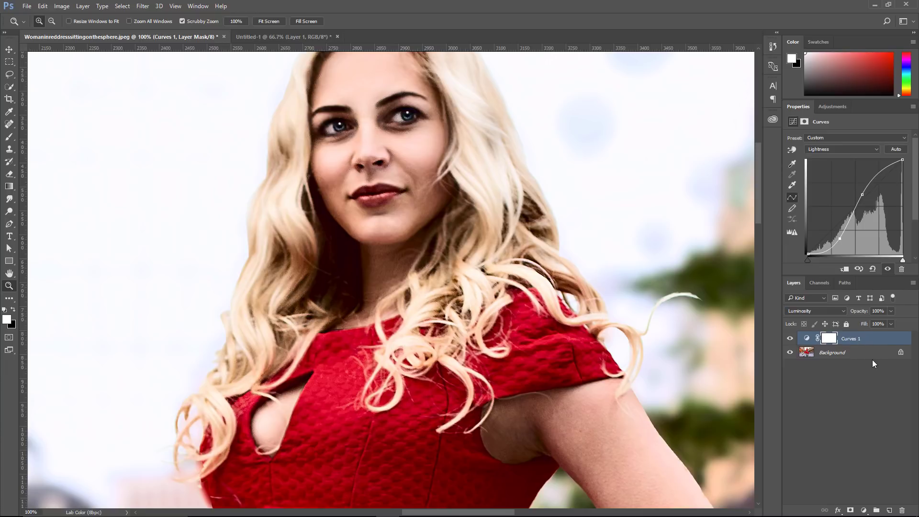
Convert the Curves 1 and Background layers together into one smart object
left_click(864, 354, "shift")
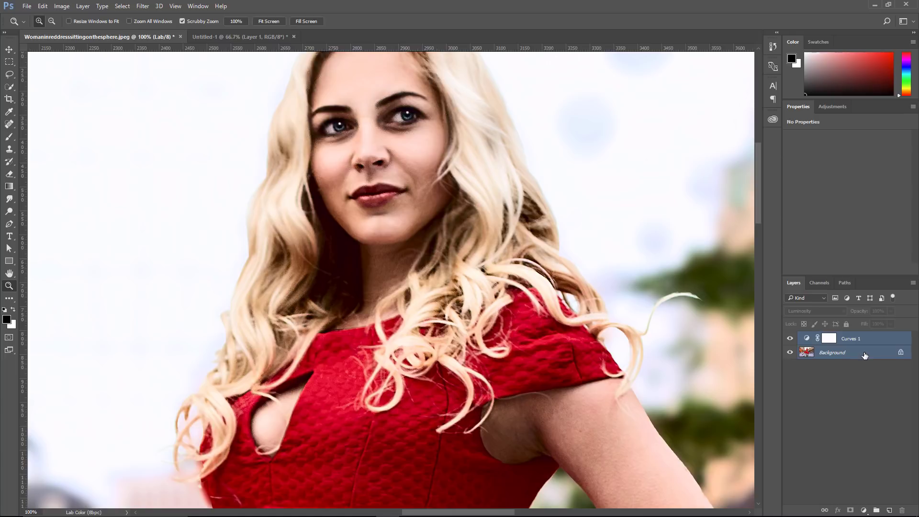
key("shift")
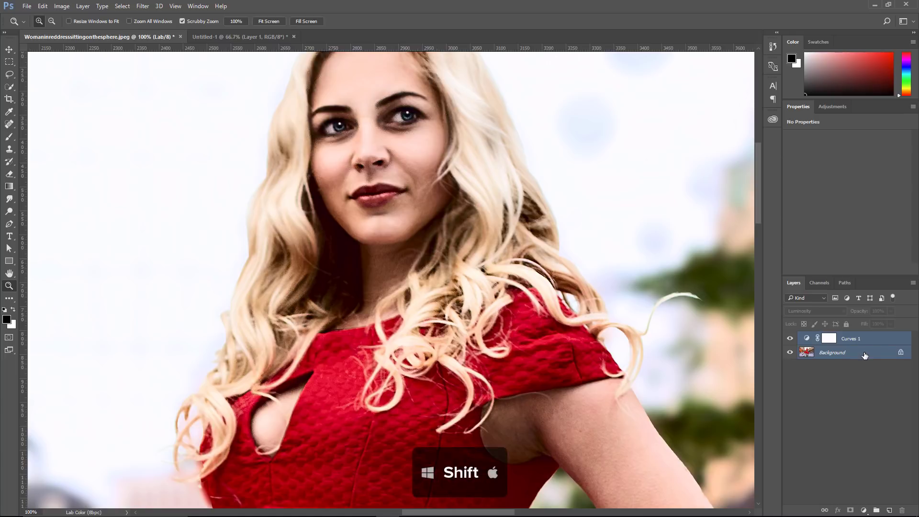
right_click(864, 354)
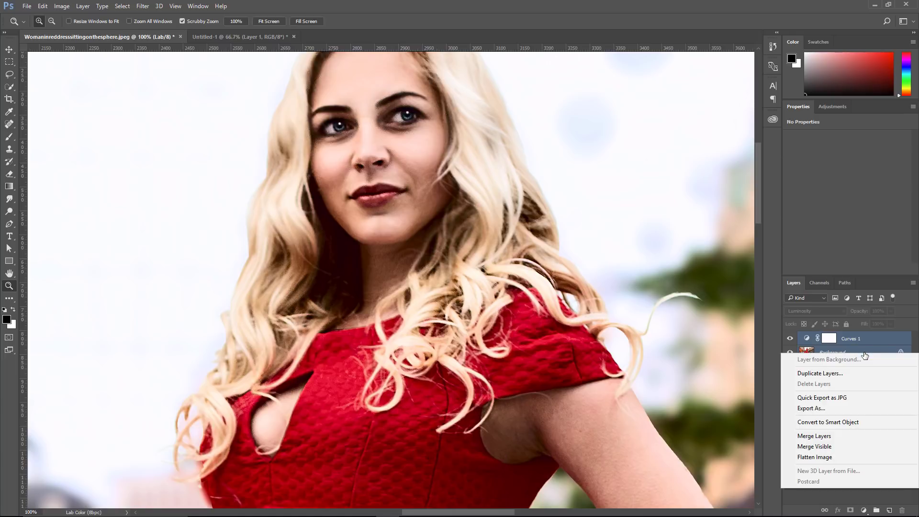
left_click(831, 421)
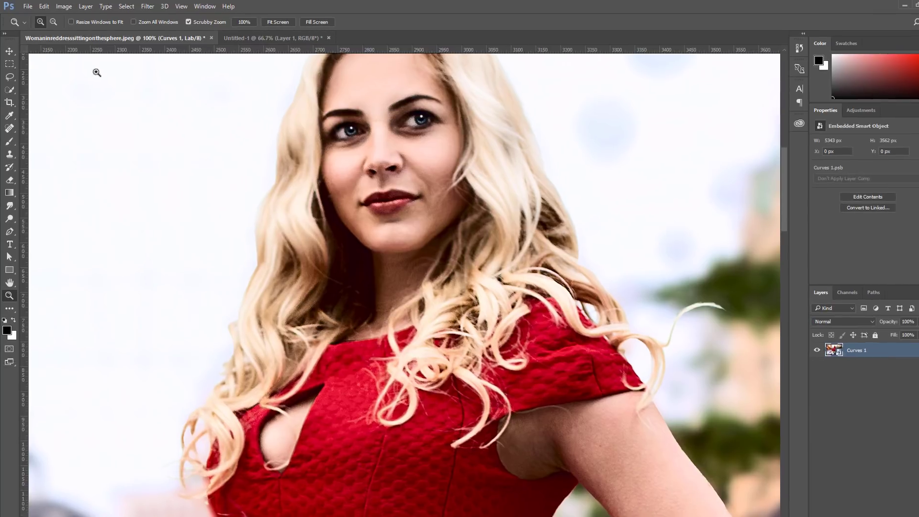
Convert the photo to RGB Color mode without rasterizing the smart object
left_click(63, 6)
mouse_move(72, 17)
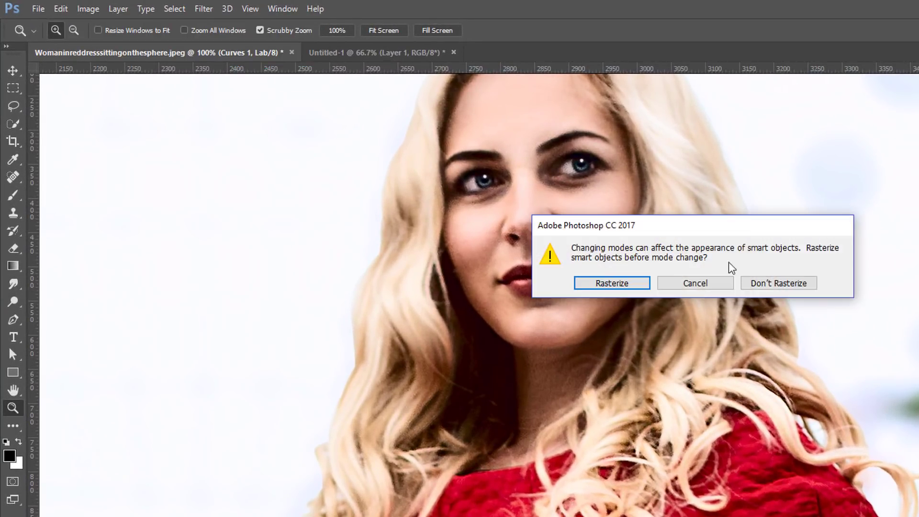
left_click(769, 281)
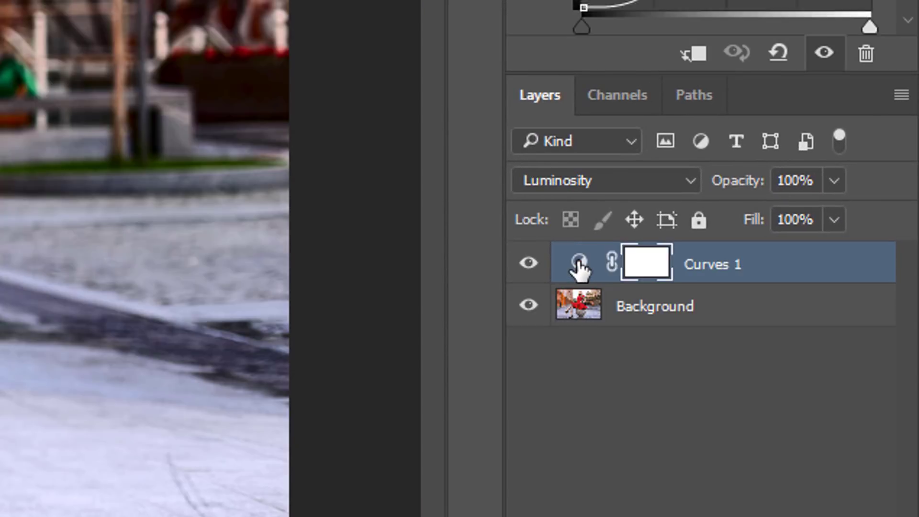
Compare the smart object's contents with and without the Curves 1 layer by hiding and showing it repeatedly
left_click(529, 264)
left_click(531, 268)
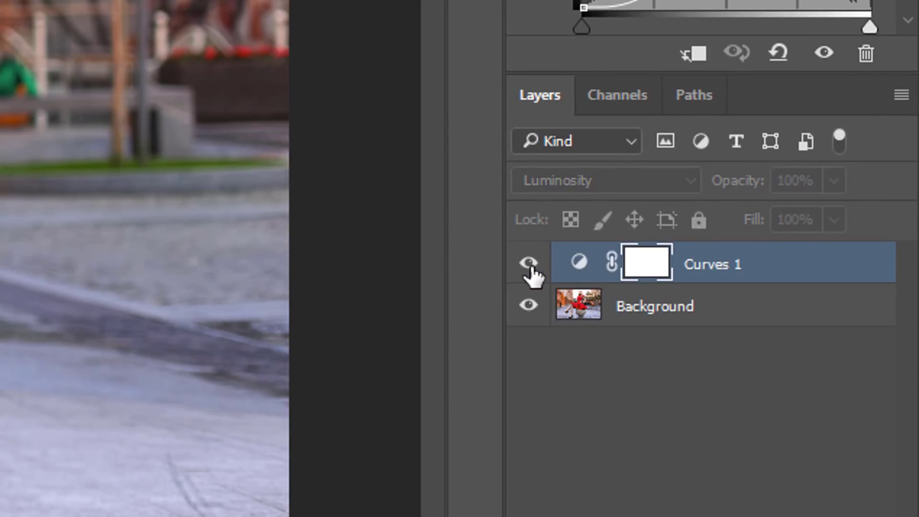
left_click(529, 268)
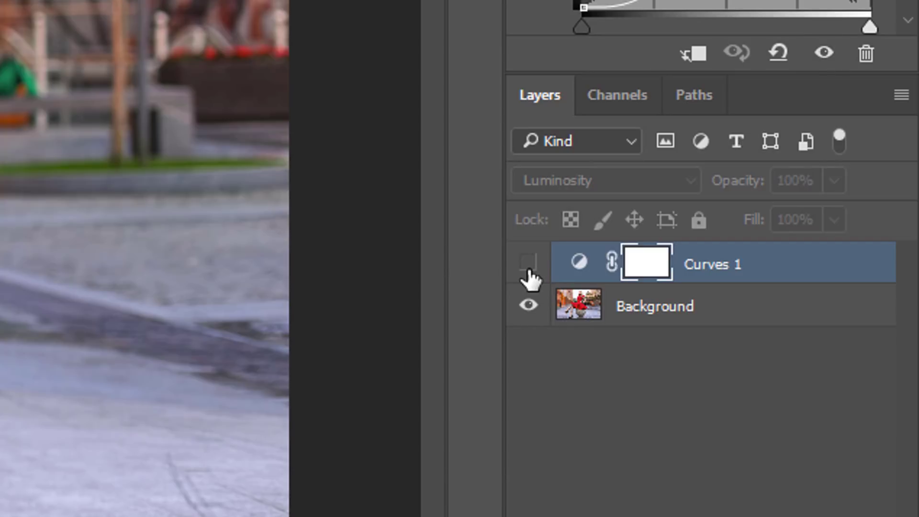
left_click(528, 268)
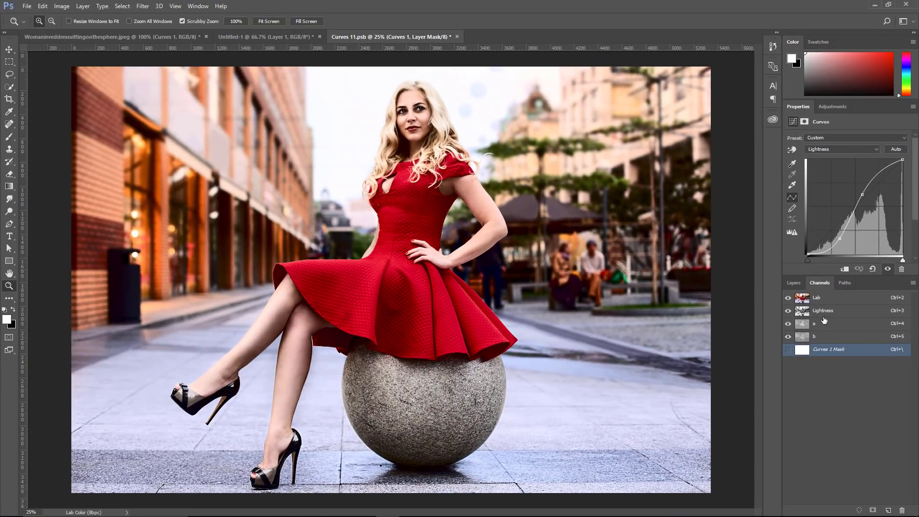
Check which color mode the smart object's contents in Curves 11.psb use, leaving the mode as it is
left_click(793, 282)
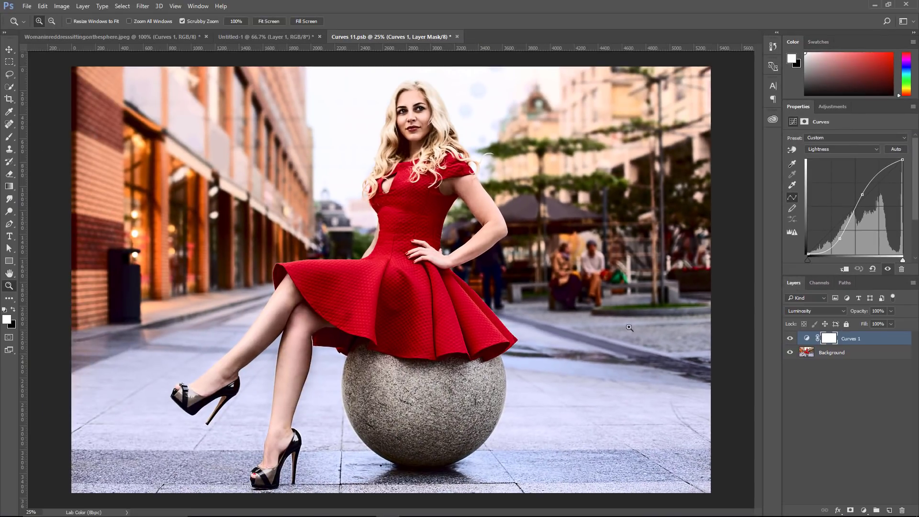
left_click(61, 7)
mouse_move(75, 20)
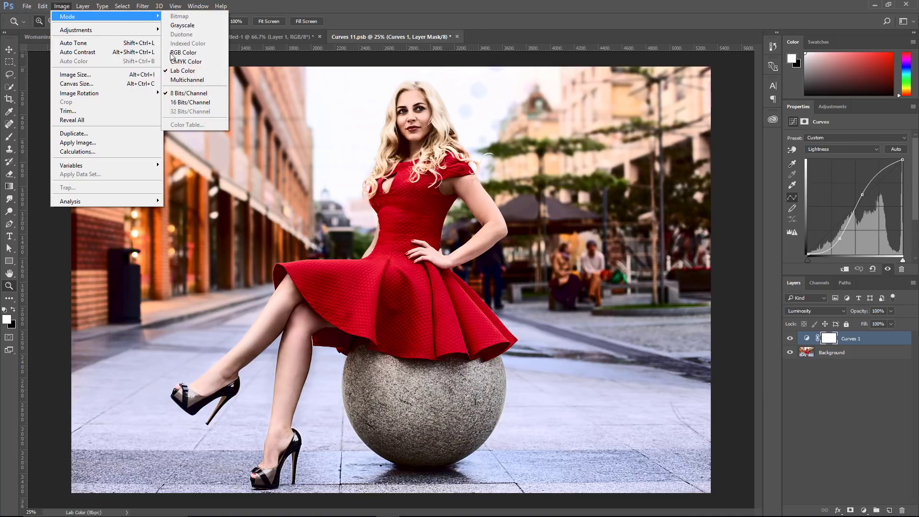
left_click(405, 98)
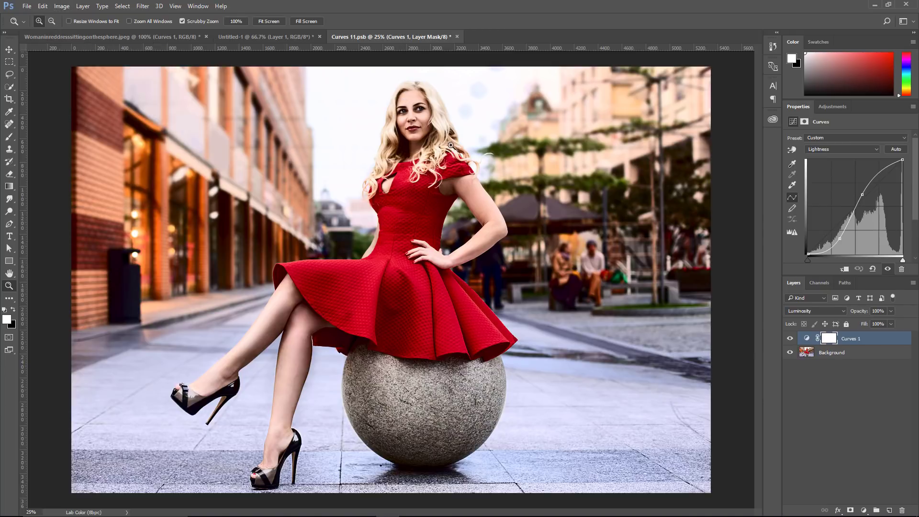